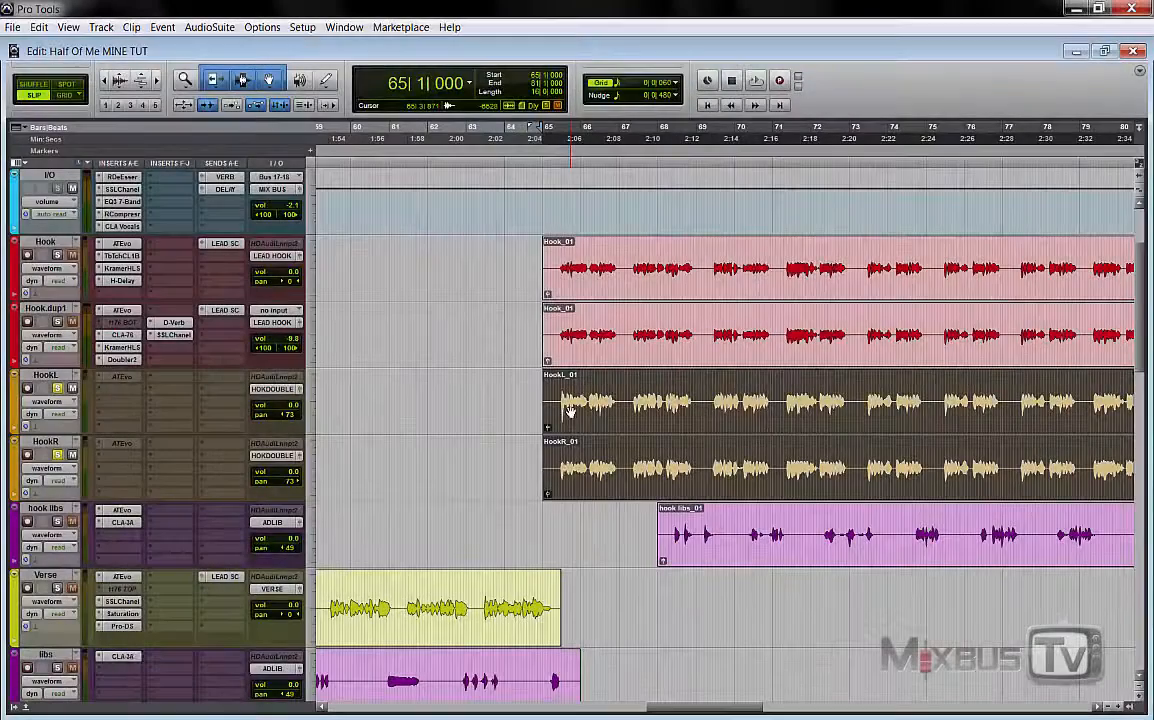
Step: Play back the soloed HookL and HookR doubles from bar 65
scroll(560, 399, "right", 1)
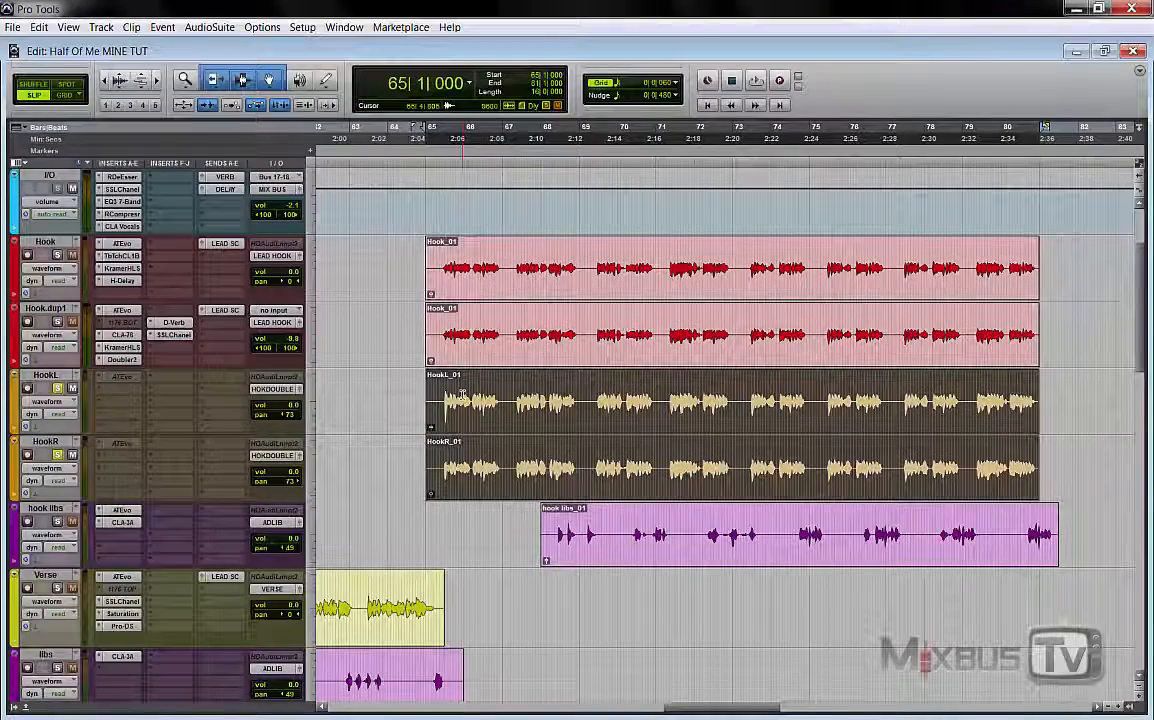
scroll(578, 390, "up", 1)
scroll(578, 390, "right", 1)
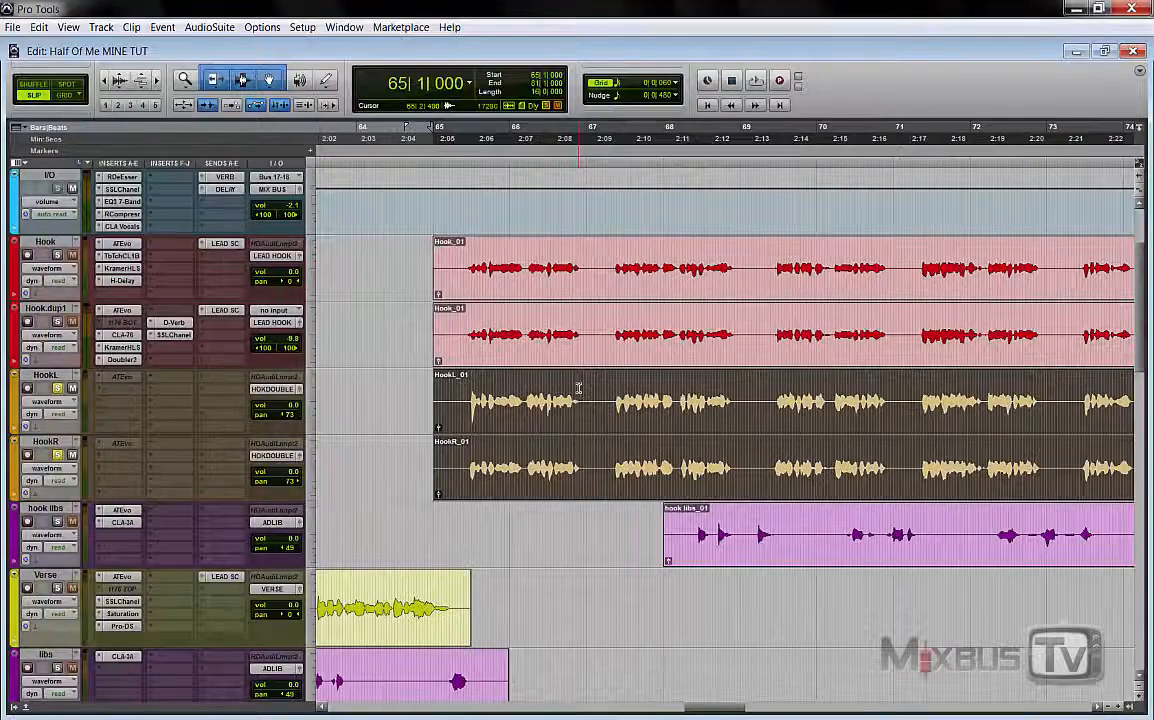
key("space")
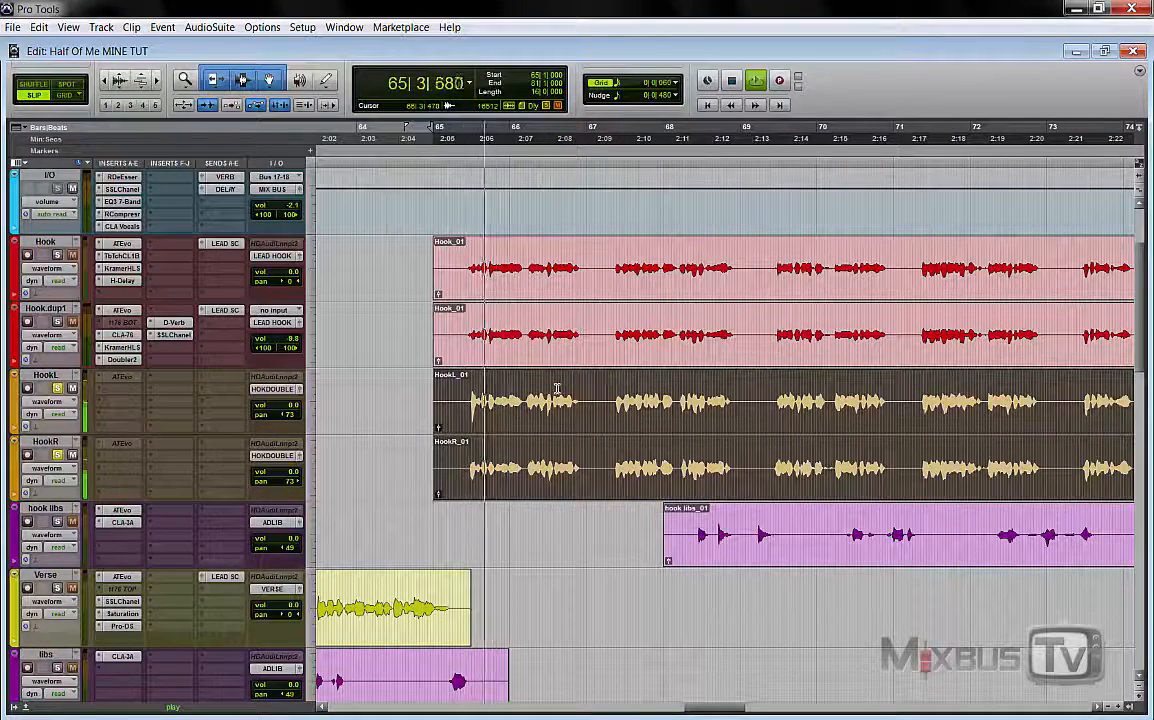
Step: Bypass all nine inserts on the HOOK DOUBLE bus, from H-Delay back through to RDeEsser
scroll(277, 418, "down", 10)
scroll(277, 418, "down", 8)
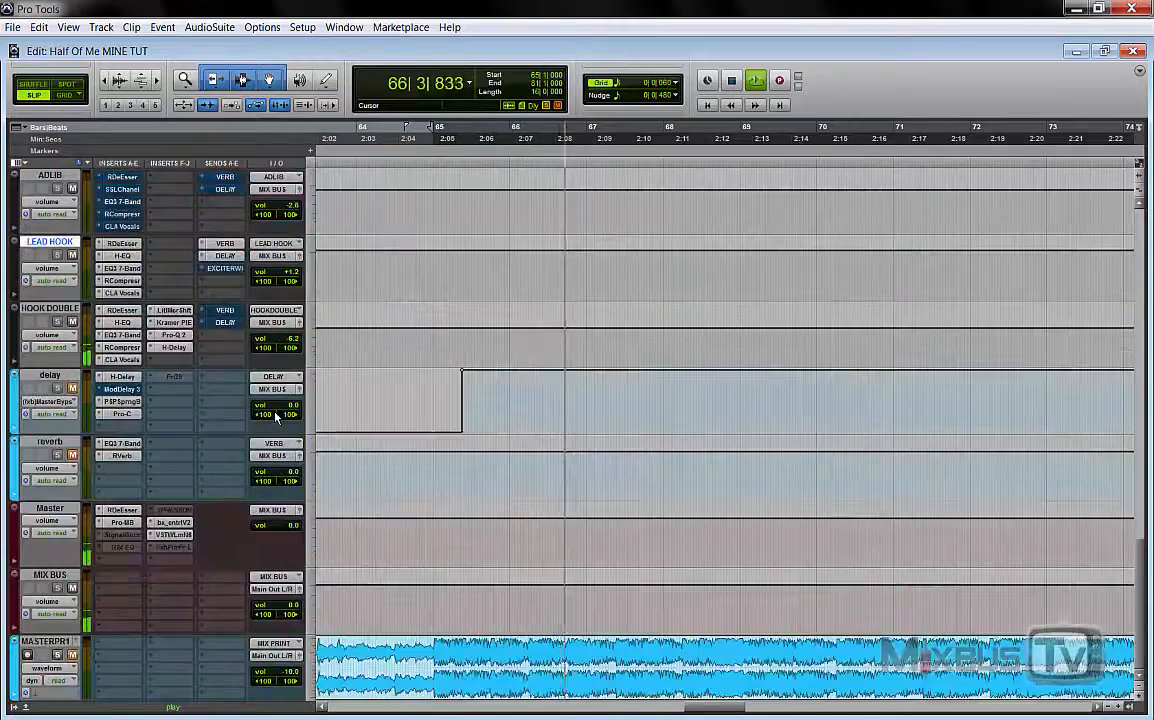
left_click(175, 415, "ctrl")
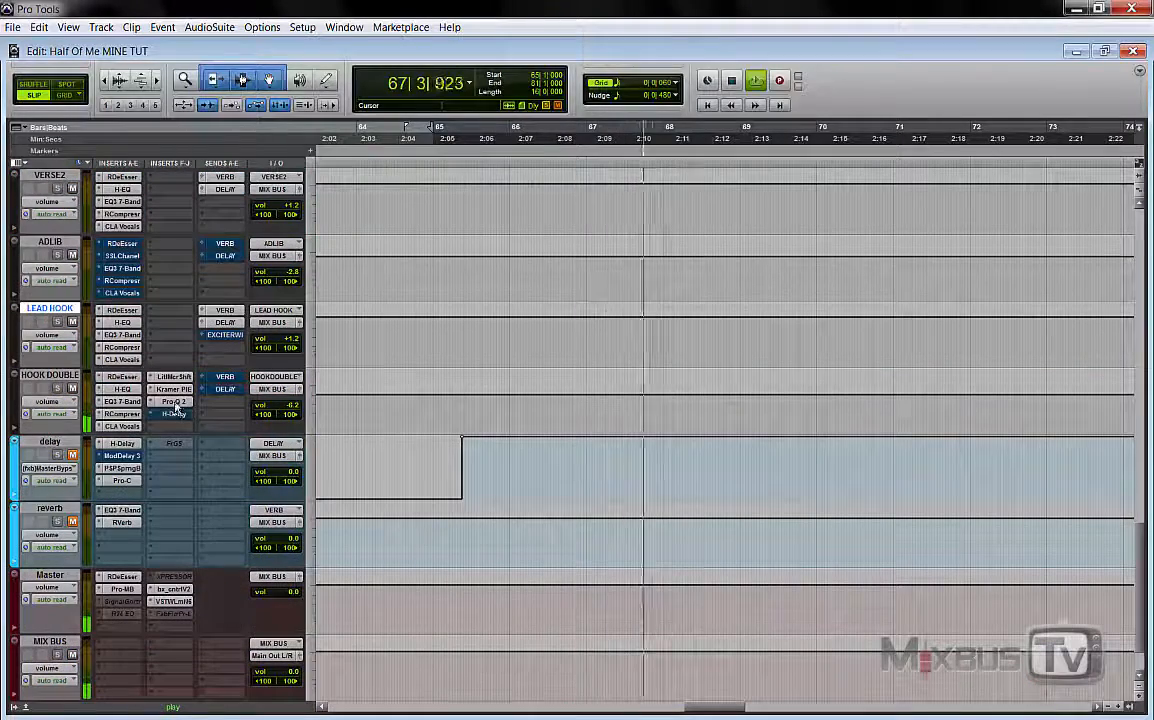
left_click(175, 403, "ctrl")
left_click(175, 391, "ctrl")
left_click(174, 378, "ctrl")
left_click(133, 427, "ctrl")
left_click(122, 413, "ctrl")
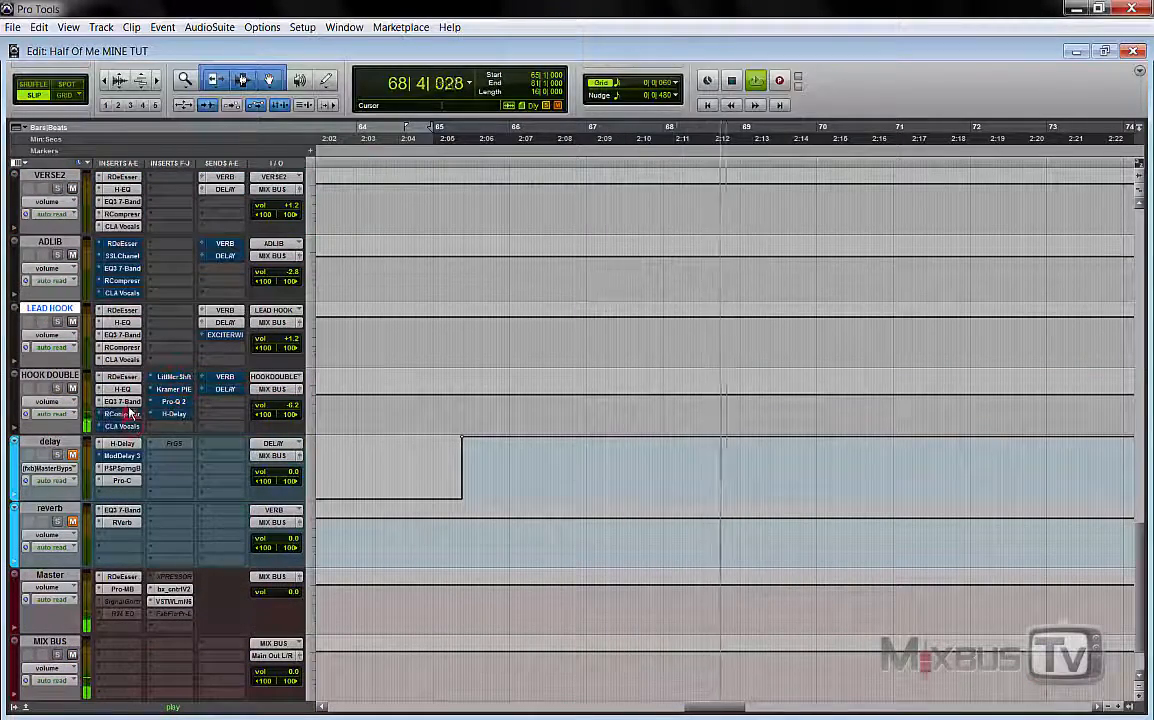
left_click(122, 401, "ctrl")
left_click(122, 389, "ctrl")
left_click(122, 377, "ctrl")
Step: Listen to the unprocessed HookL and HookR doubles and stop playback
scroll(234, 406, "up", 9)
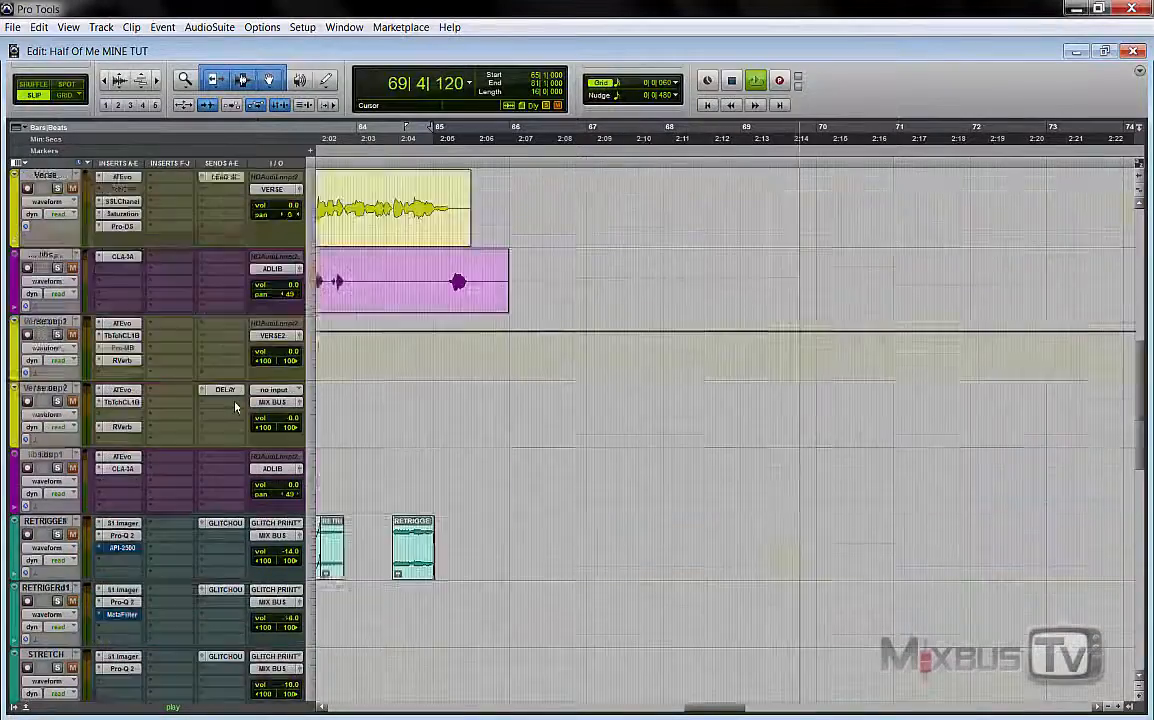
scroll(285, 411, "down", 1)
key("r")
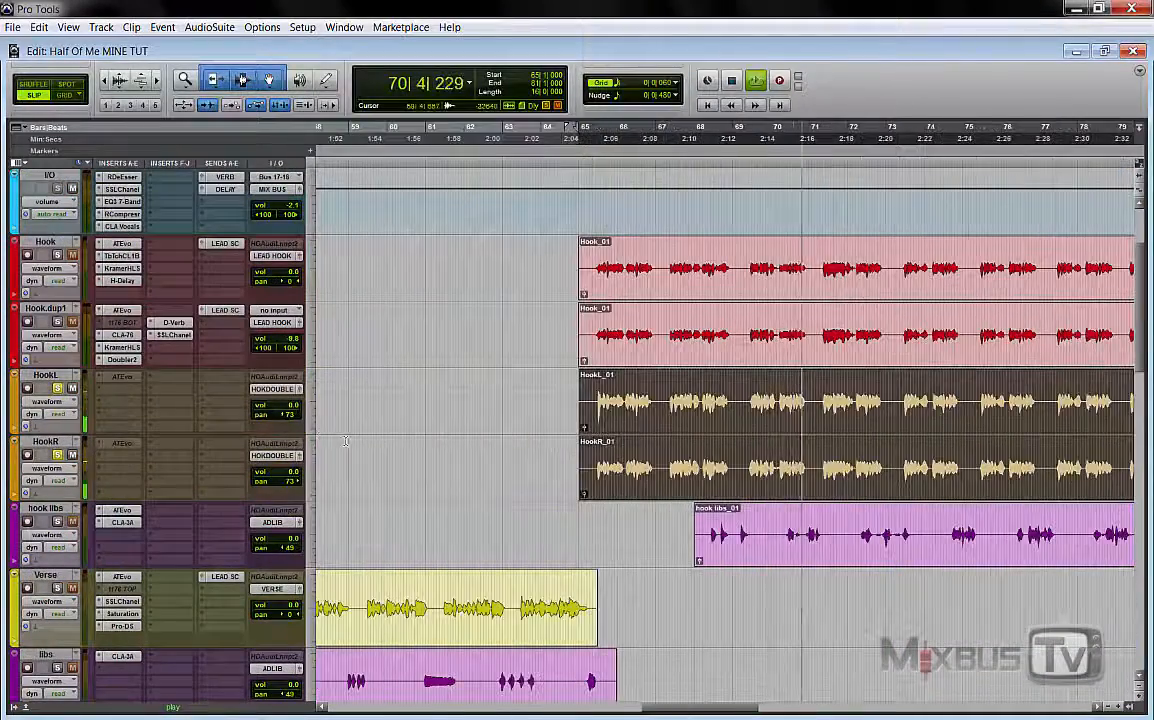
key("r")
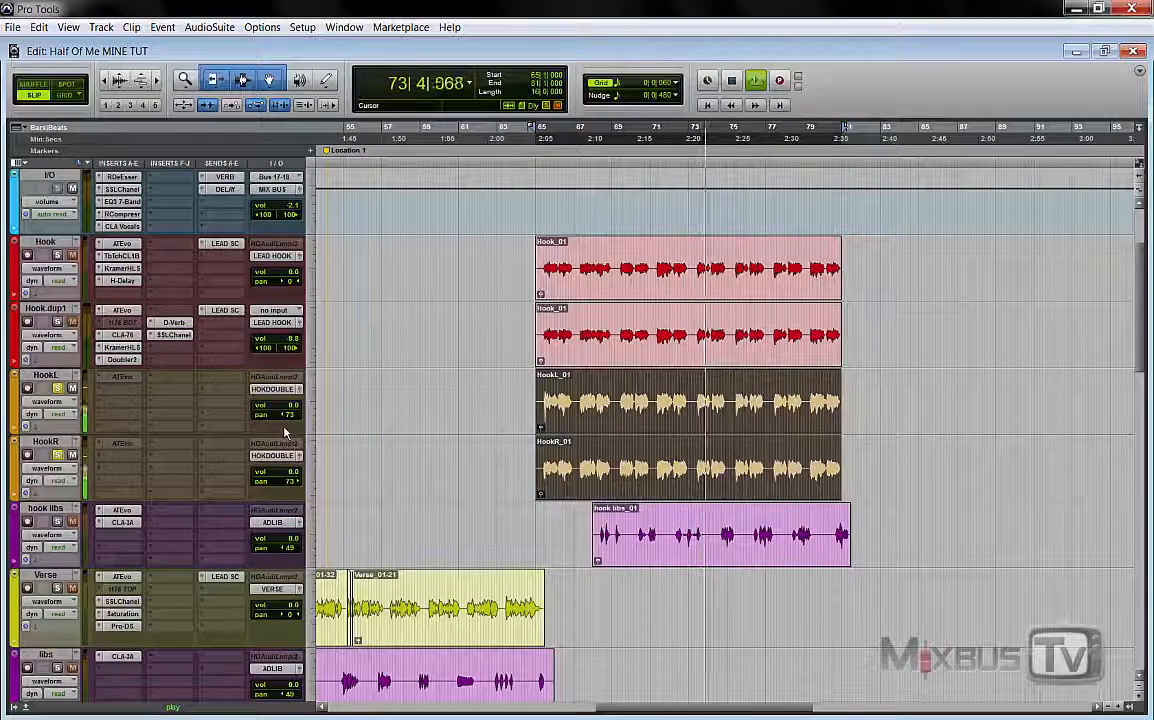
key("space")
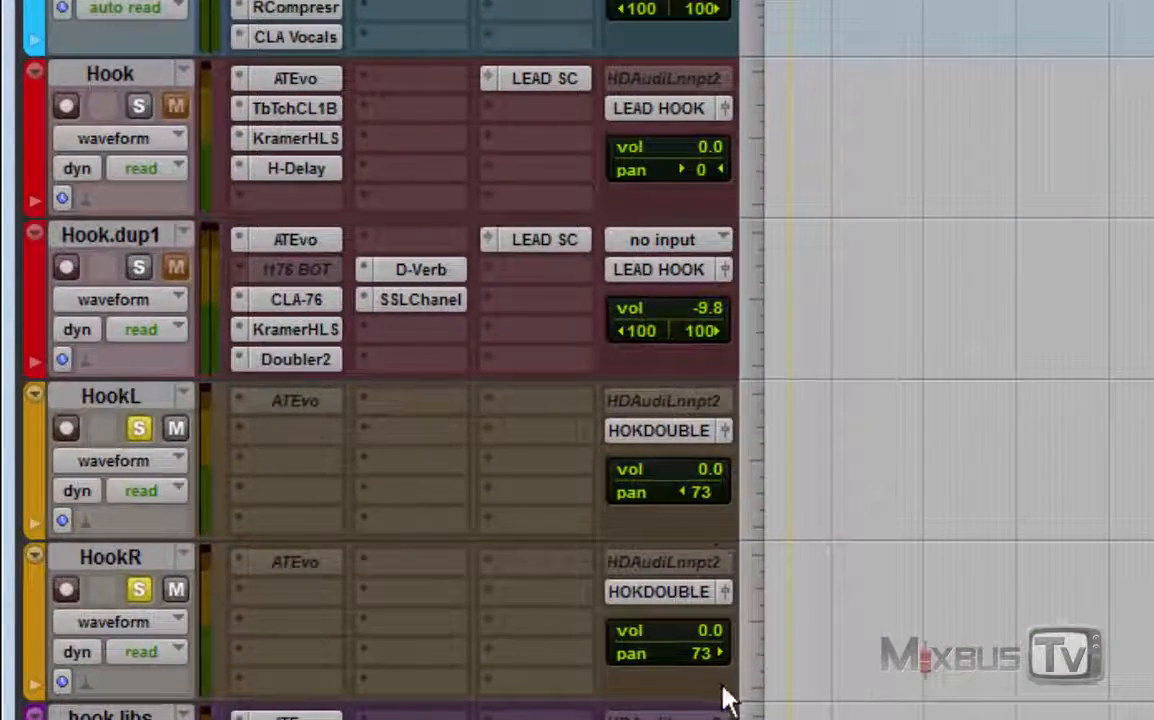
Step: Solo the Hook and Hook.dup1 tracks to hear the lead together with the unprocessed doubles, ending with playback stopped
left_click(137, 266)
left_click(138, 106)
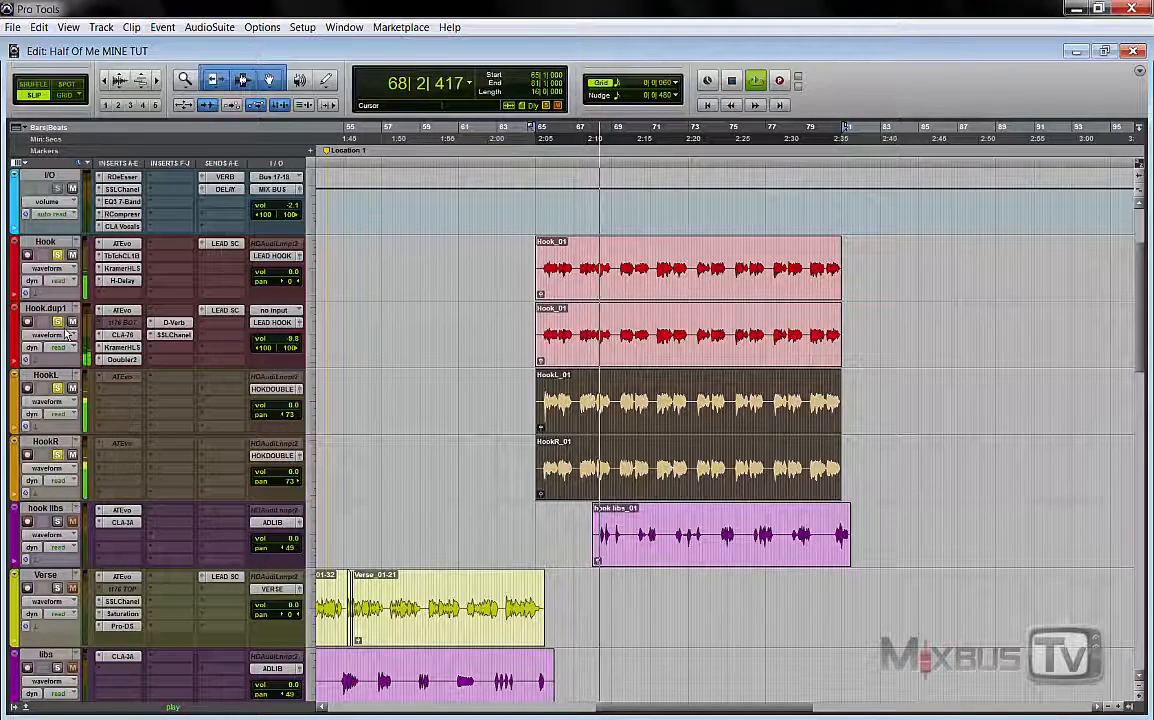
key("space")
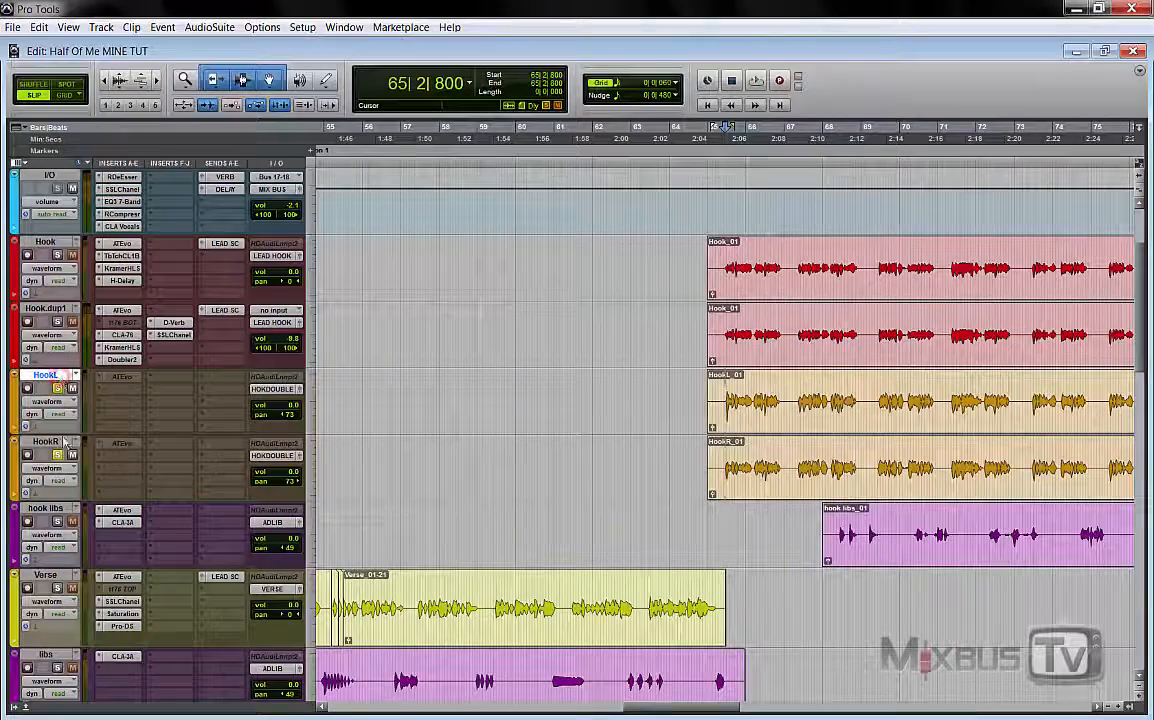
Step: Add HookR to the track selection alongside HookL, then select the HOOK DOUBLE bus they feed
left_click(60, 443, "shift")
scroll(162, 390, "down", 15)
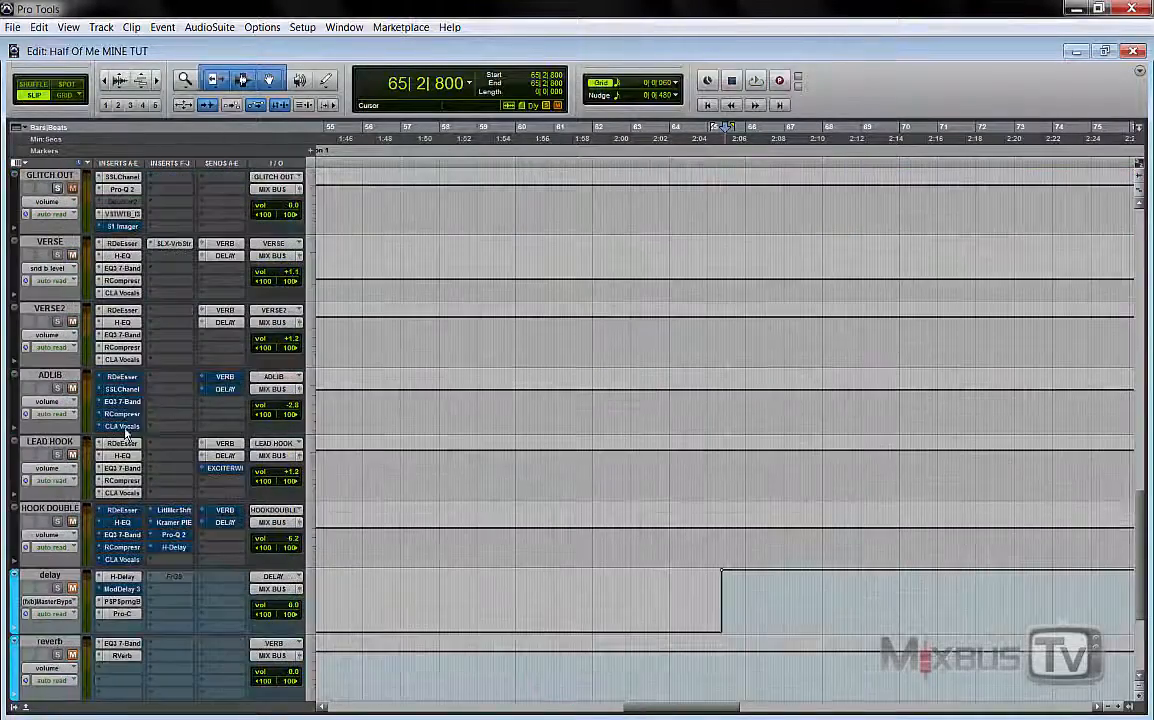
left_click(50, 507)
scroll(115, 390, "down", 2)
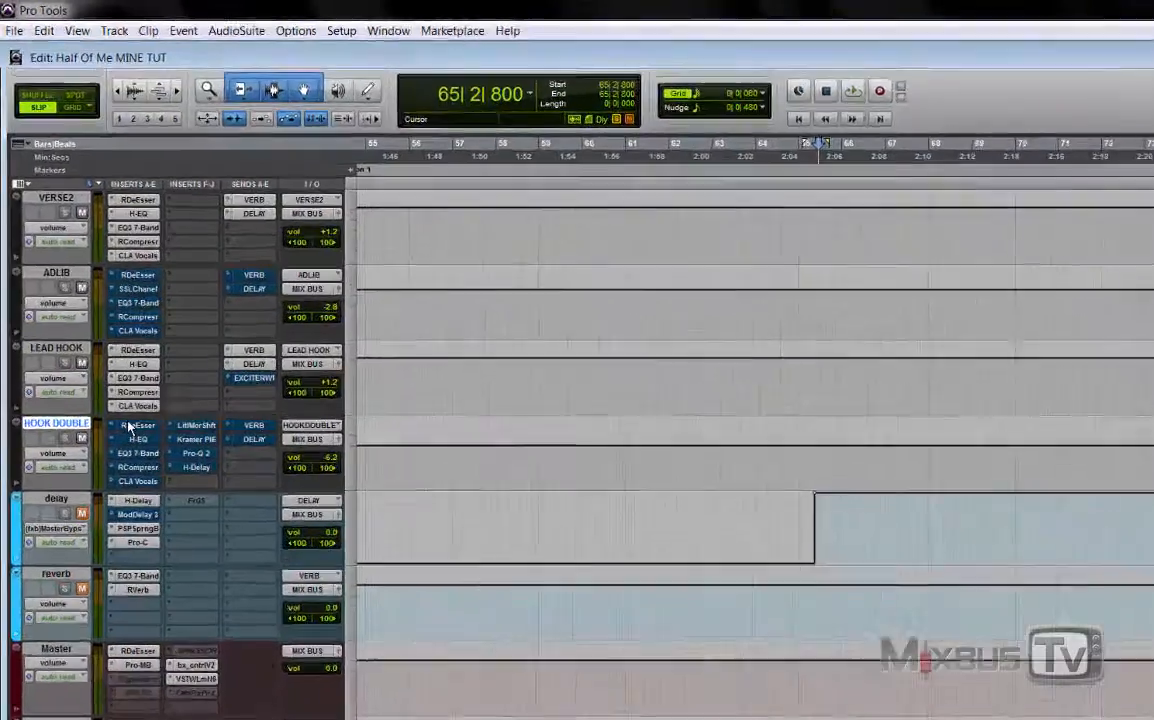
Step: Open RDeEsser on the HOOK DOUBLE bus, take it out of bypass and audition the de-essed doubles
left_click(128, 428)
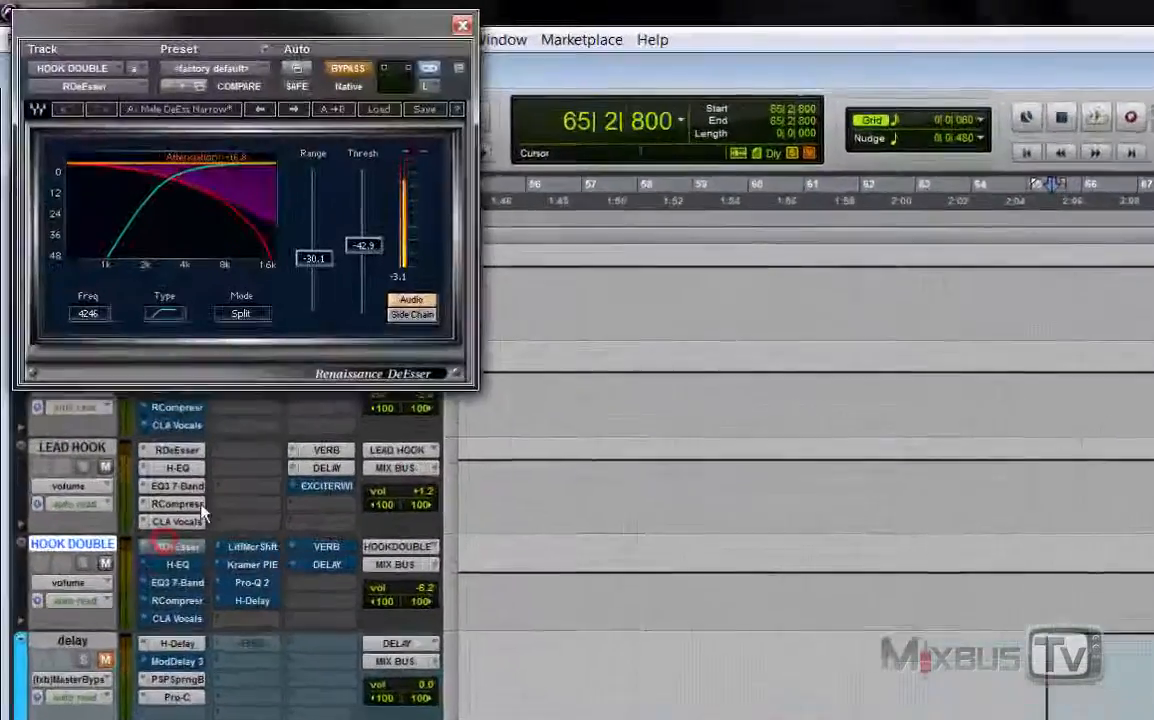
key("space")
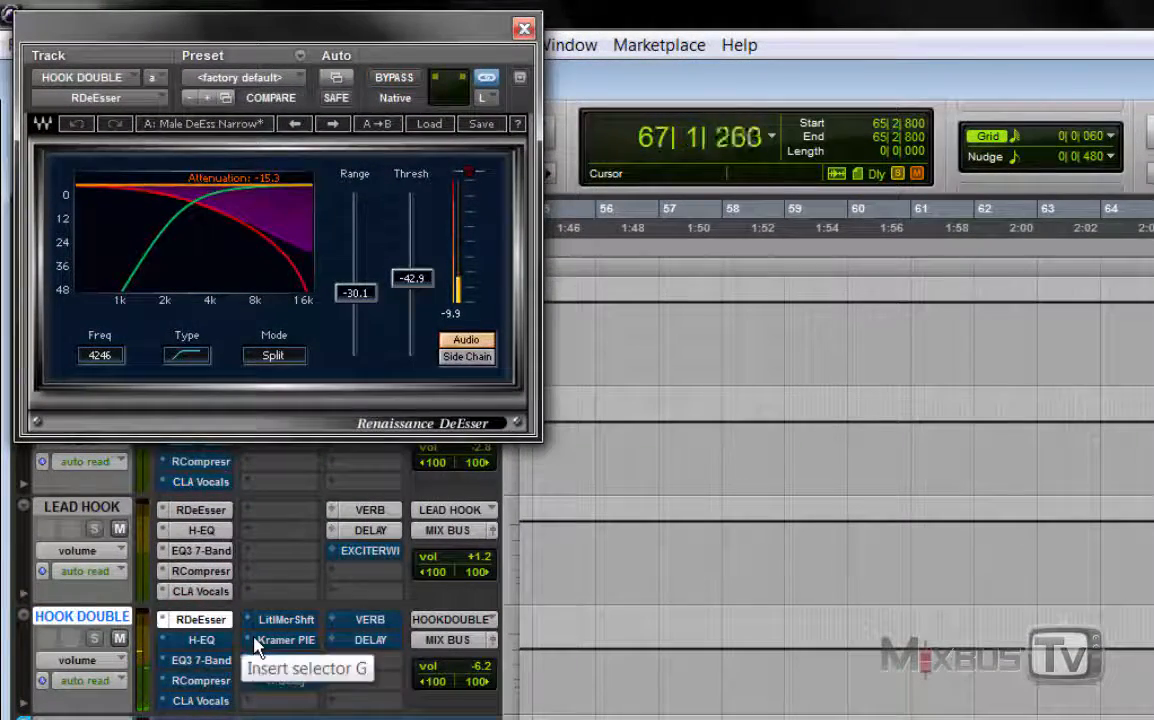
key("space")
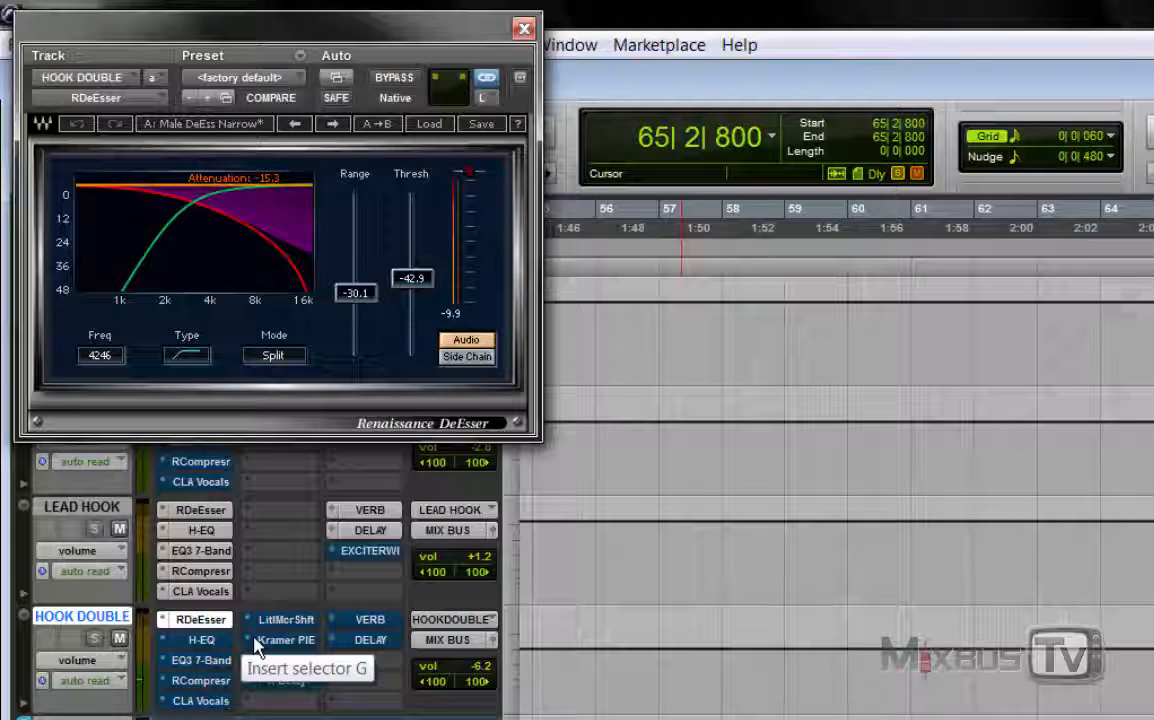
key("space")
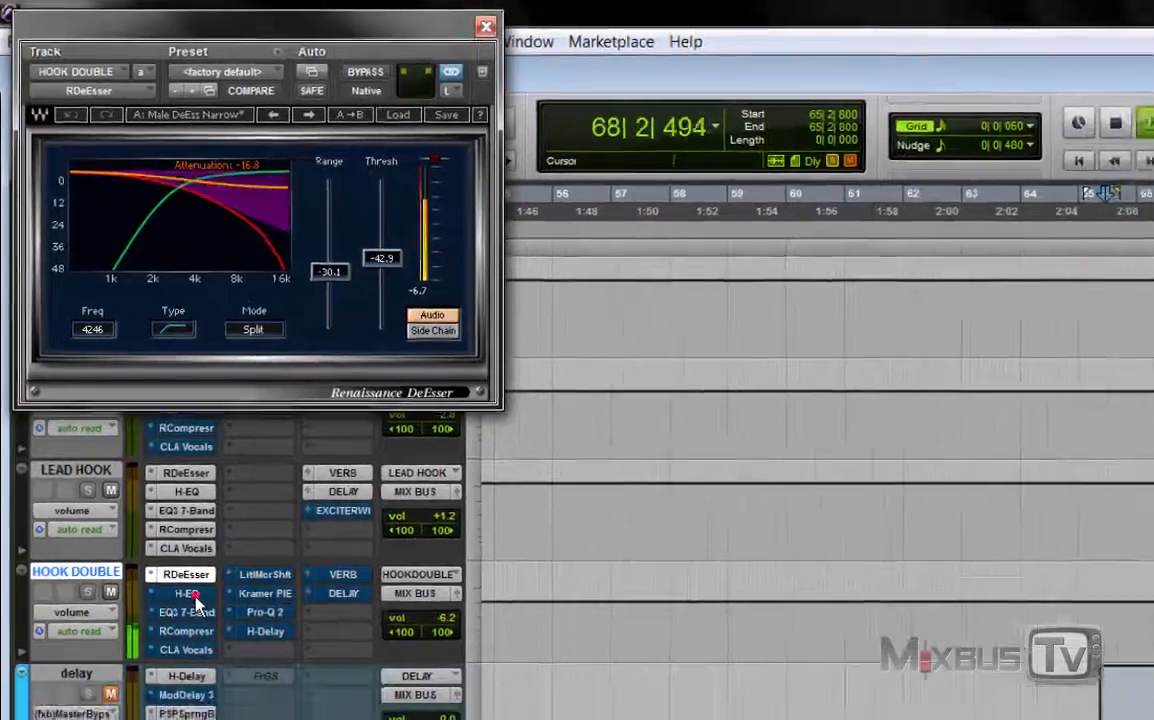
Step: Enable the H-EQ on the HOOK DOUBLE bus and compare the doubles with the EQ bypassed and active
left_click(201, 640)
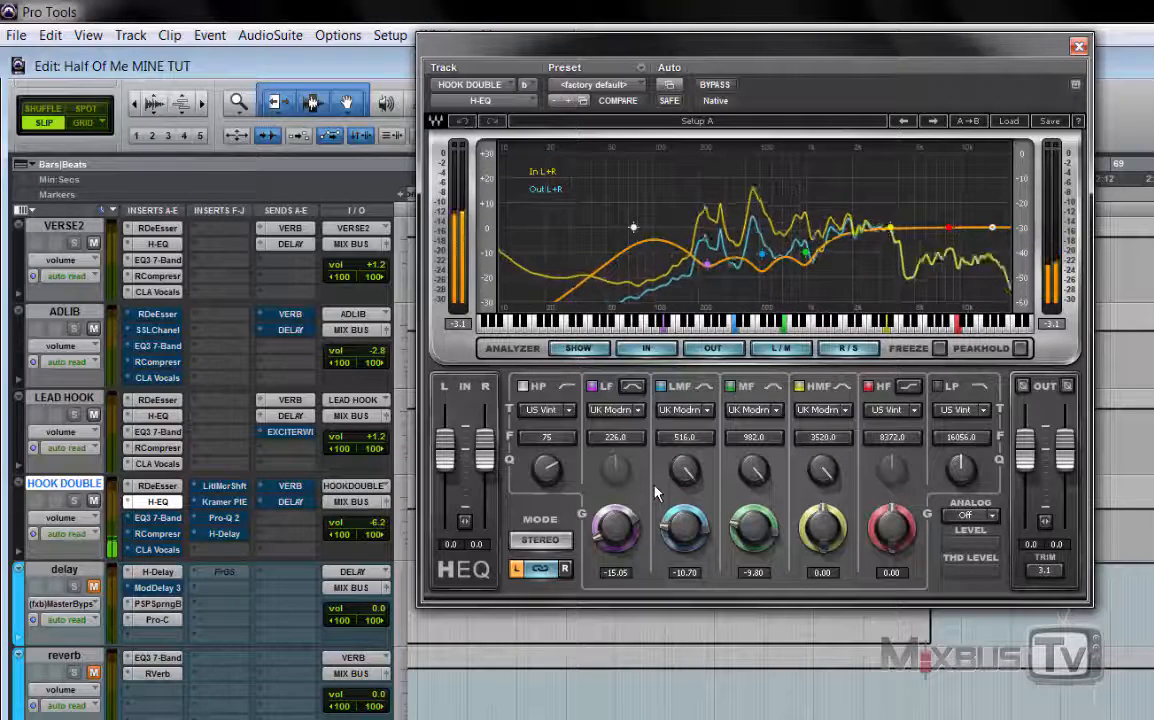
left_click(724, 86)
left_click(724, 86)
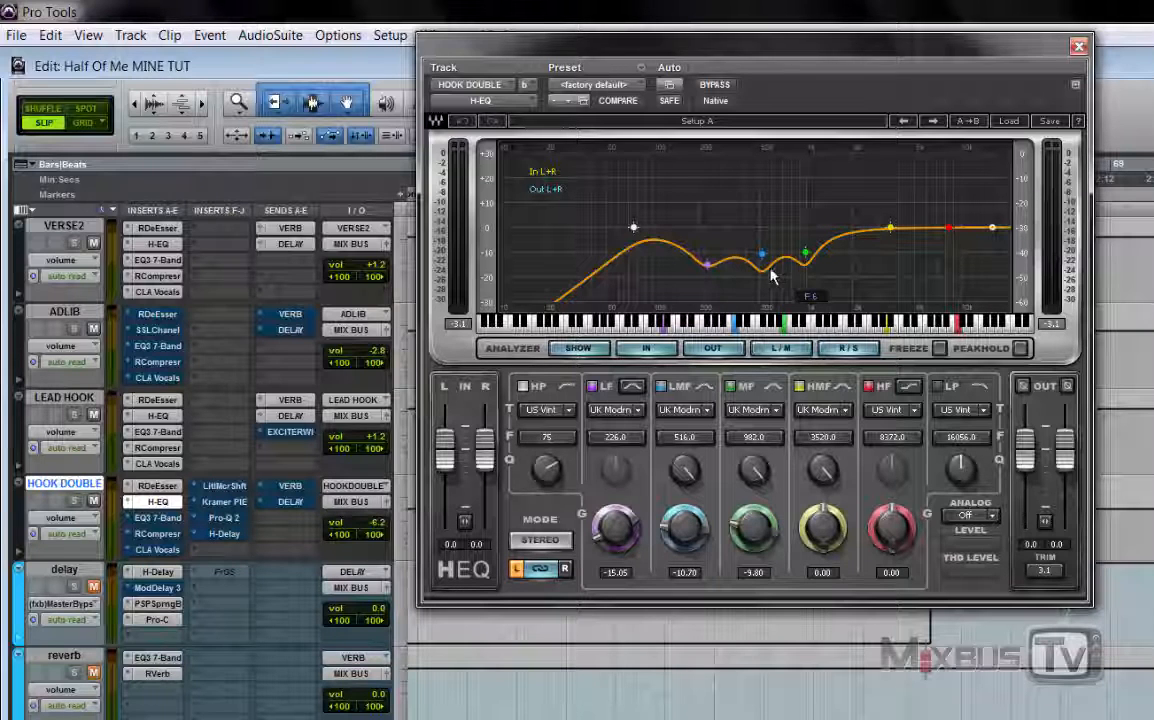
key("space")
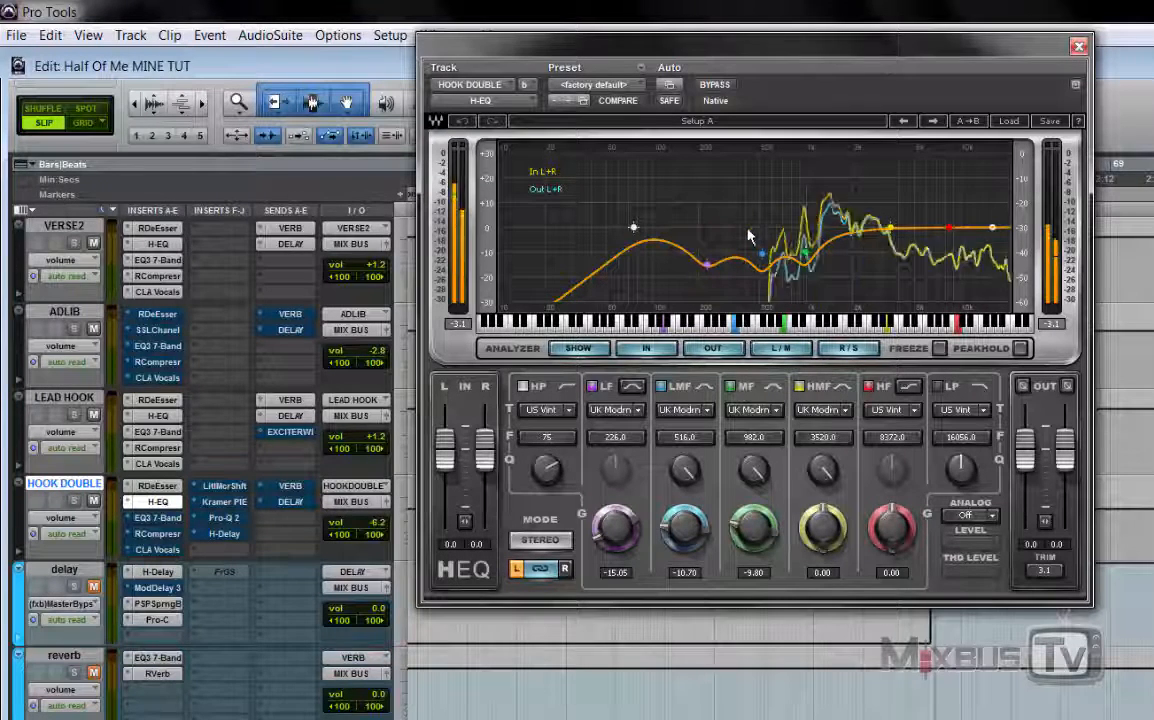
left_click(716, 85)
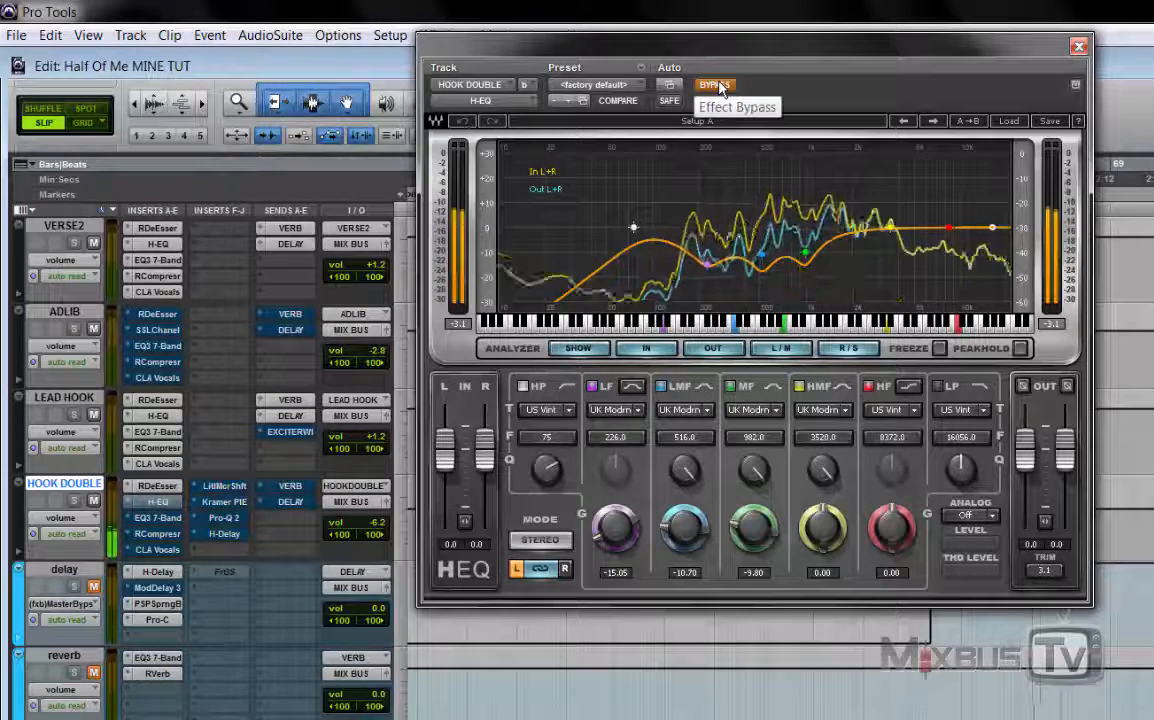
left_click(717, 86)
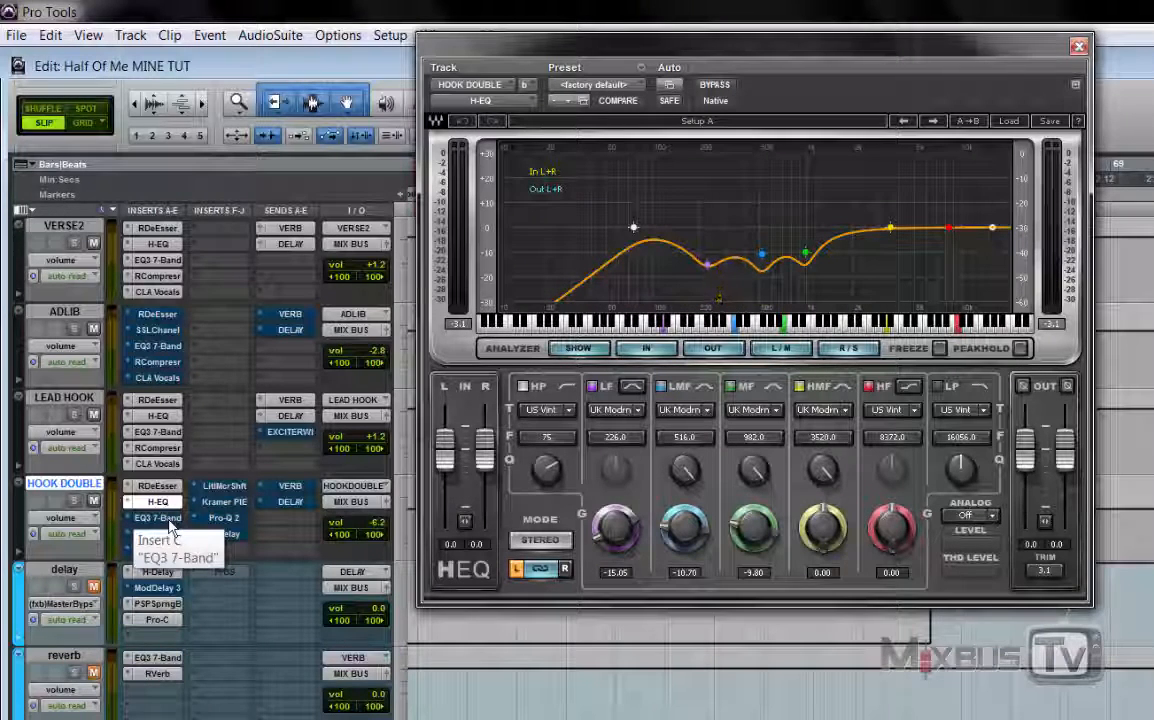
Step: Replace the H-EQ window with the bus's EQ3 7-Band and take that EQ out of bypass
left_click(158, 518)
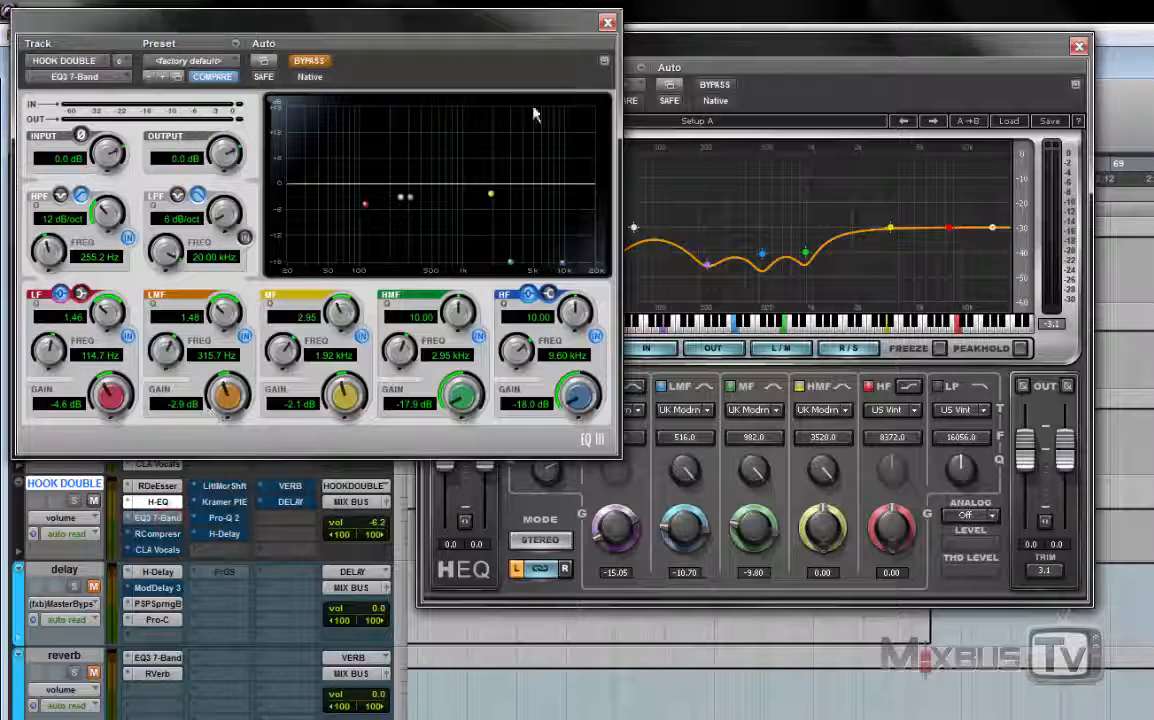
left_click_drag(538, 20, 1010, 186)
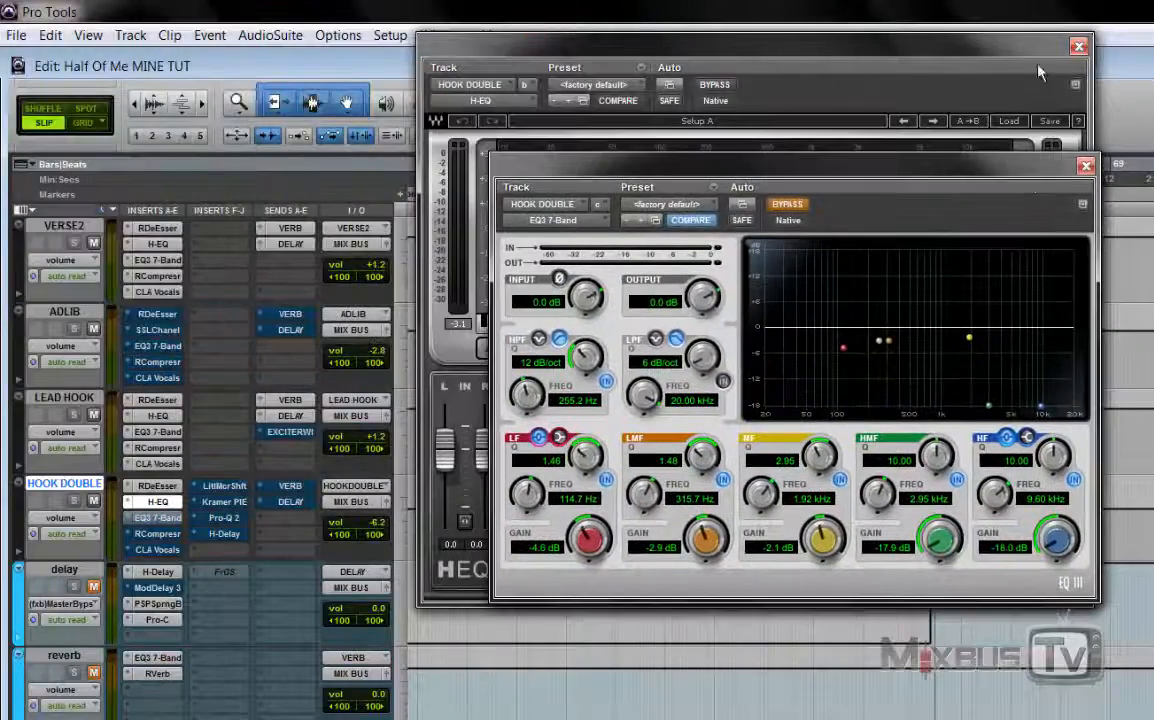
left_click(1078, 46)
left_click(788, 205)
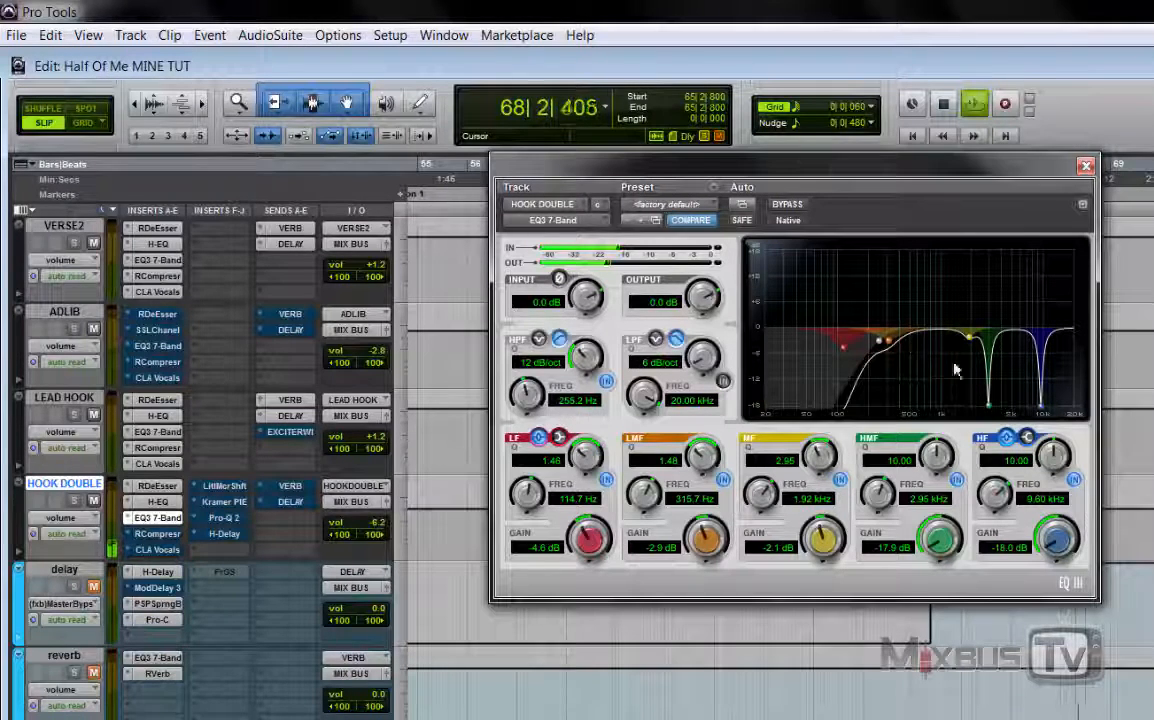
Step: Open RCompressor on the HOOK DOUBLE bus in place of the EQ, take it out of bypass and audition it
left_click(168, 530)
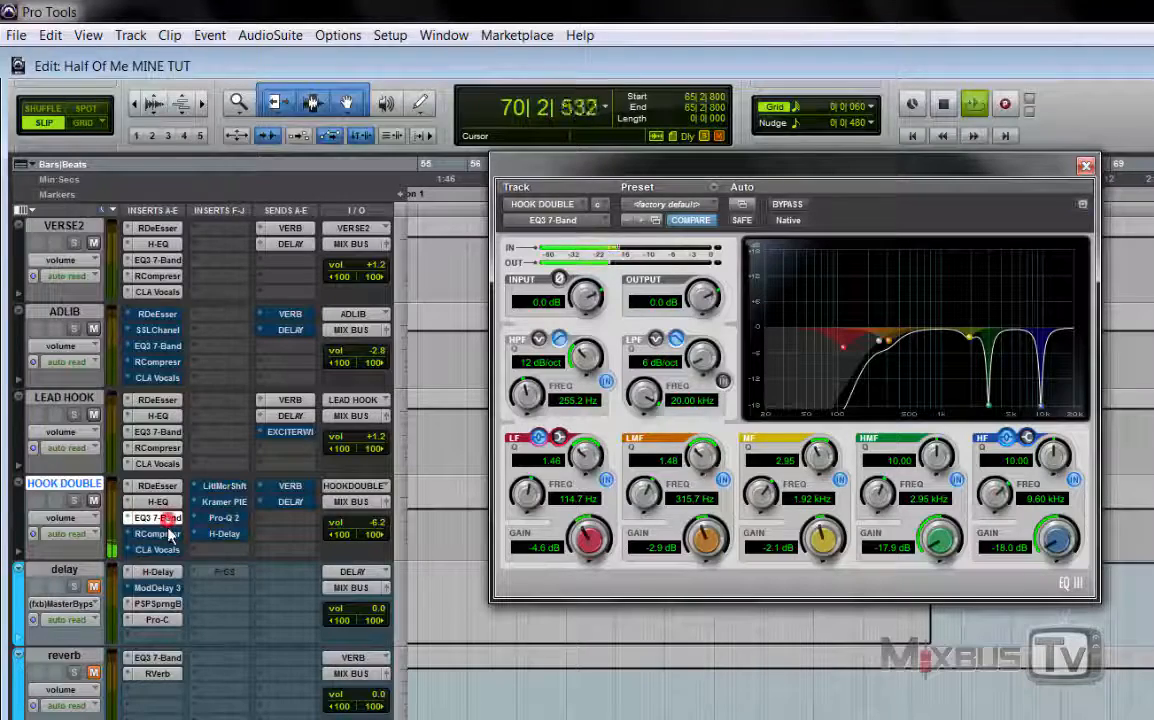
left_click(1087, 166)
left_click(309, 61)
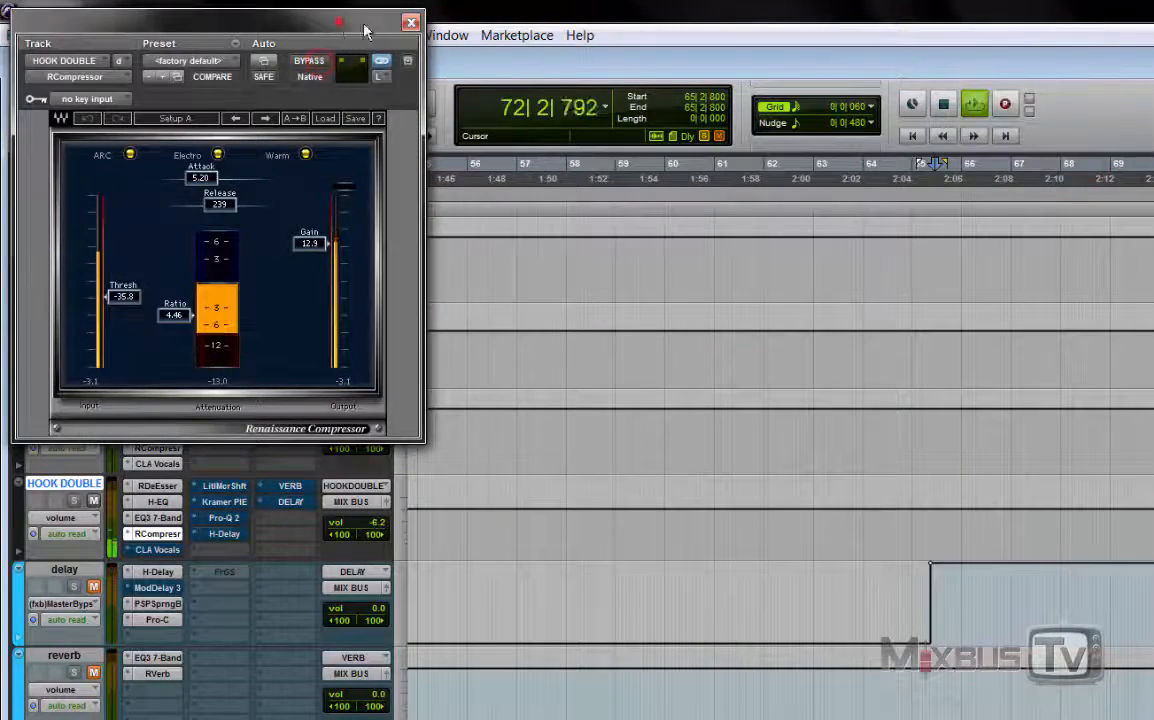
left_click_drag(365, 30, 809, 140)
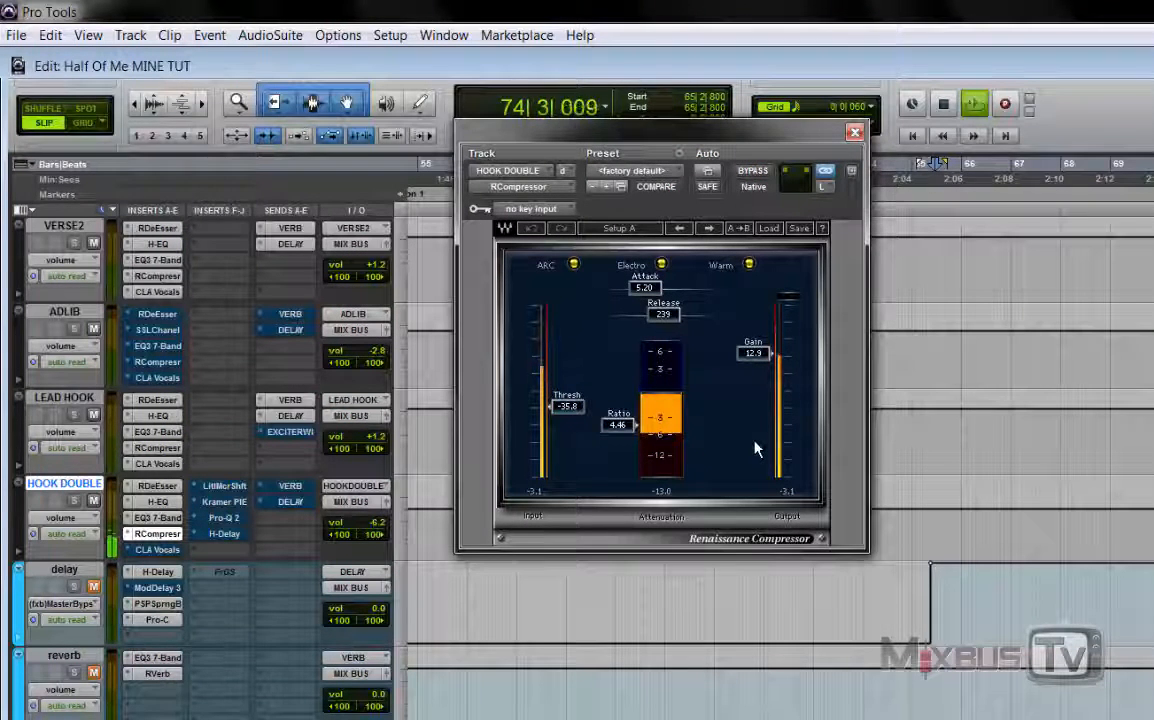
key("space")
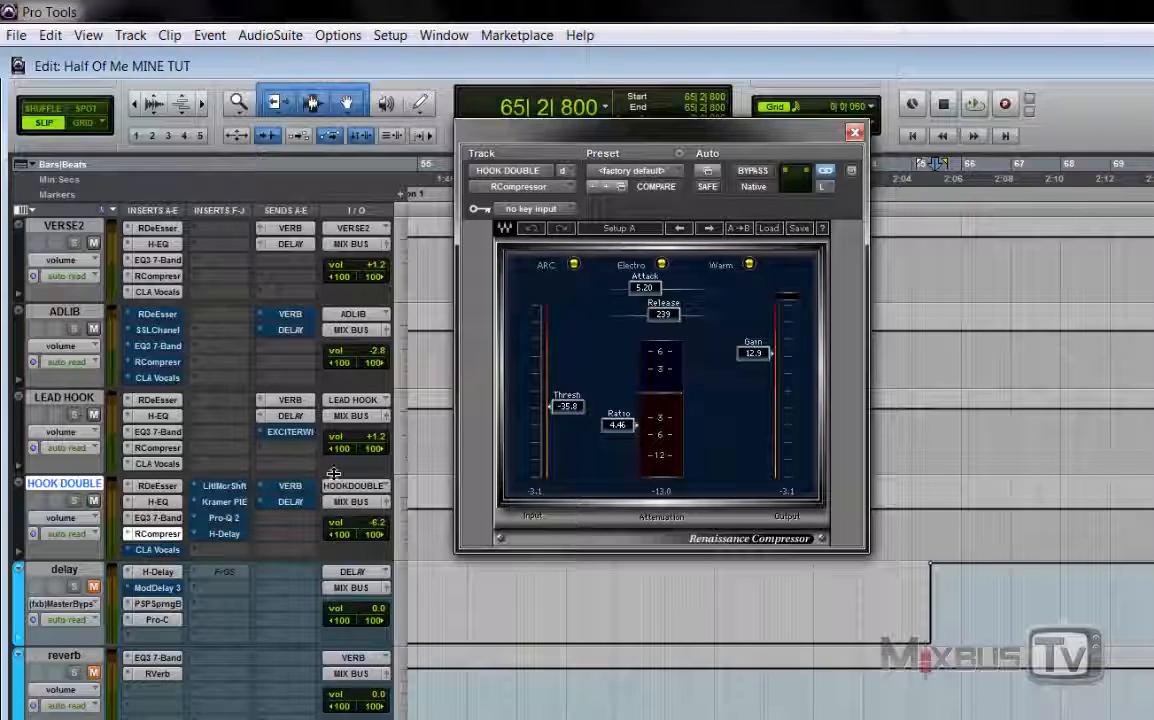
key("space")
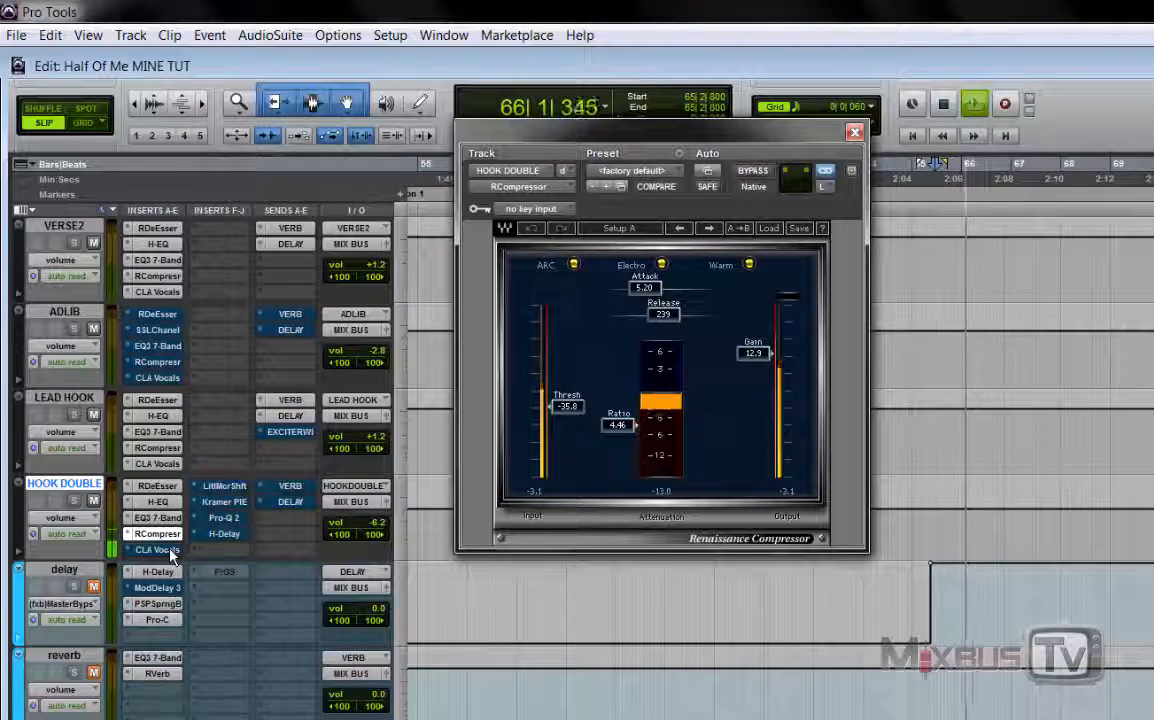
Step: Open CLA Vocals on the HOOK DOUBLE bus in place of the compressor and take it out of bypass
left_click(157, 549)
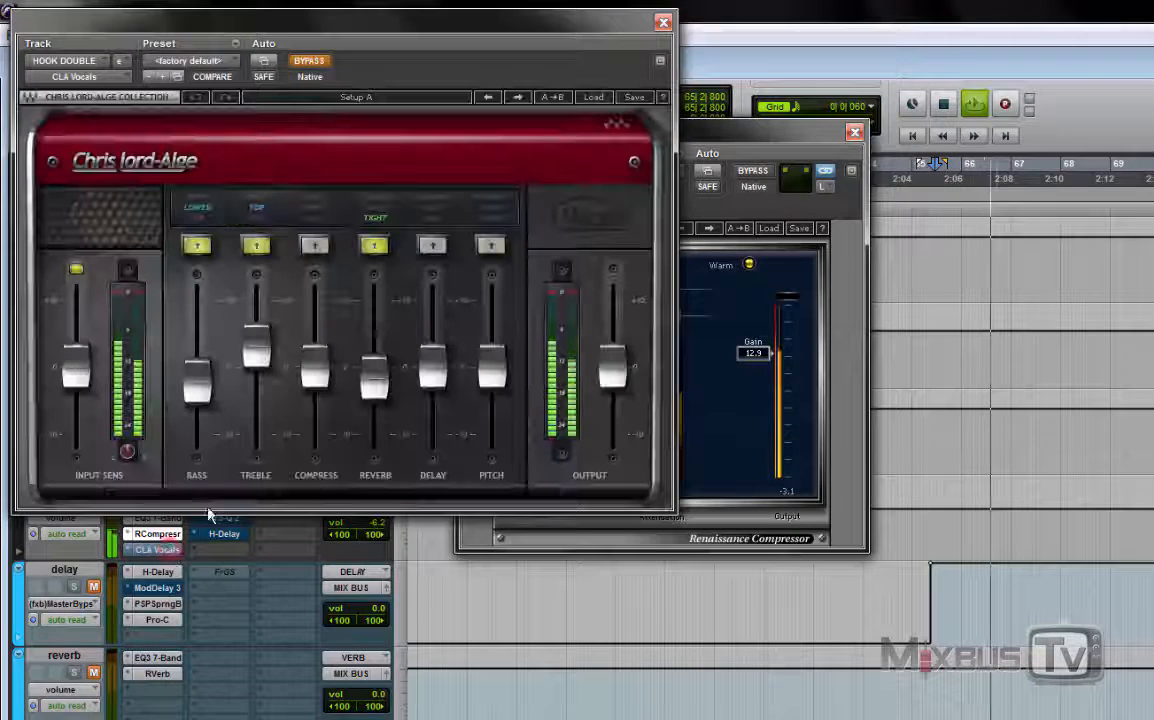
left_click(853, 135)
left_click(309, 59)
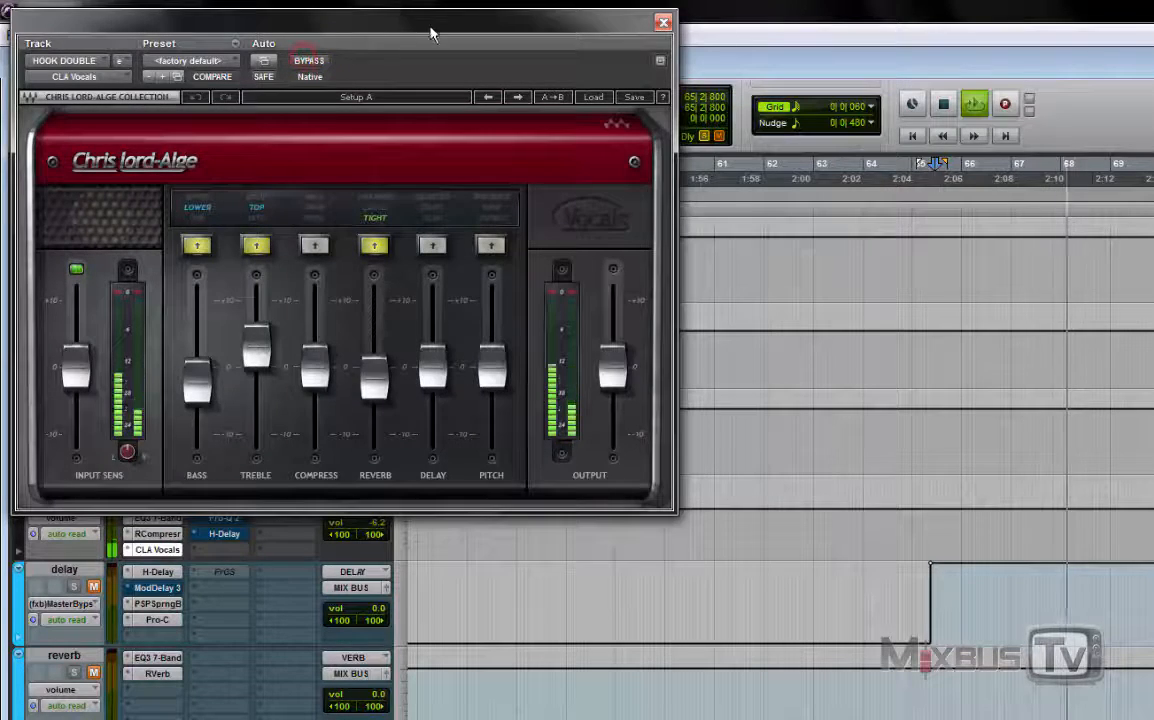
left_click_drag(431, 35, 844, 130)
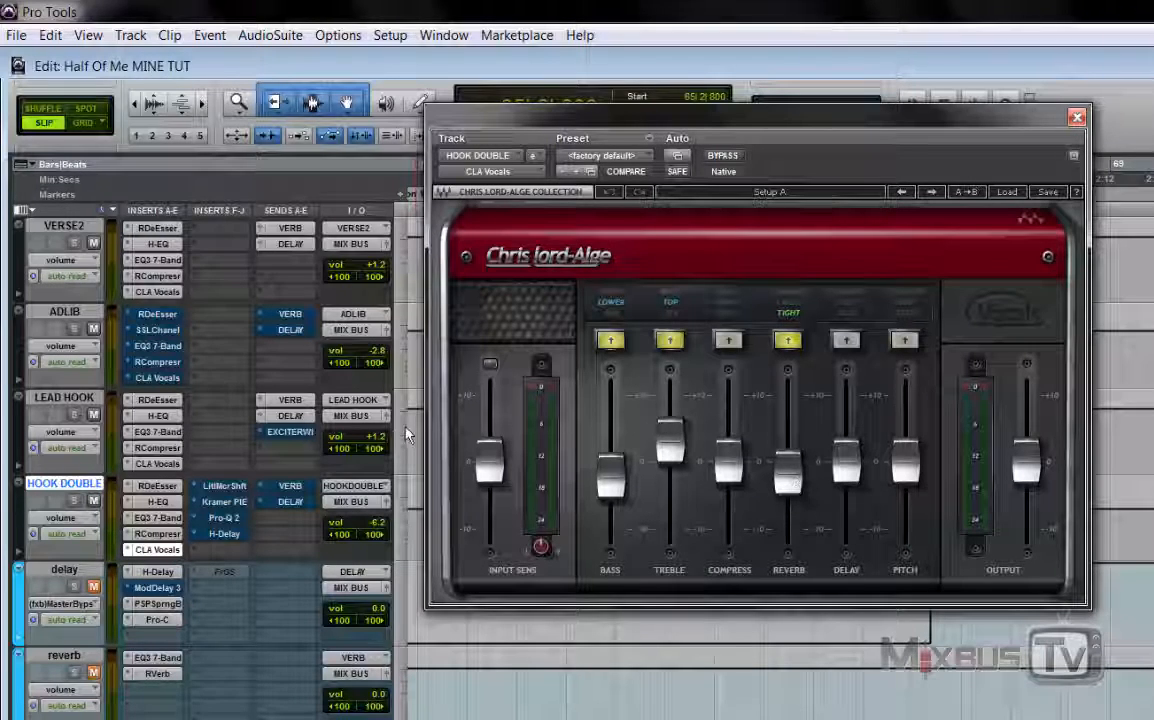
scroll(368, 468, "up", 10)
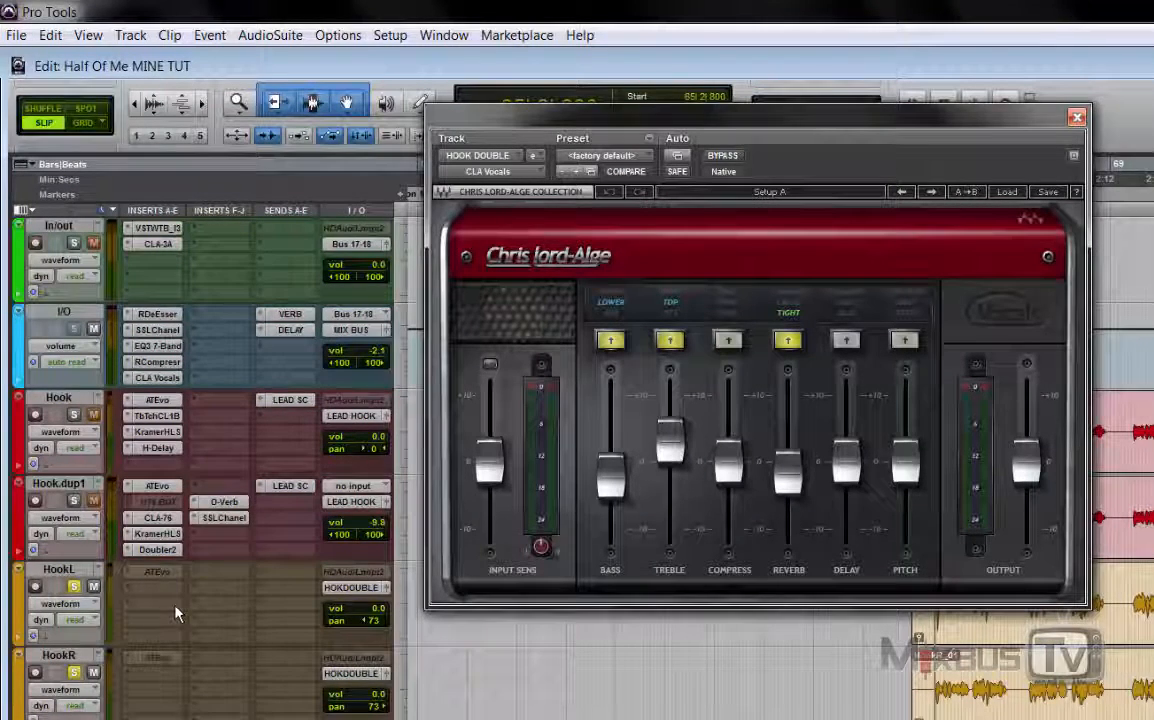
Step: Audition CLA Vocals on the HOOK DOUBLE bus with its Reverb fader raised to about +10 and undo the fader change
scroll(176, 612, "down", 10)
scroll(176, 616, "down", 3)
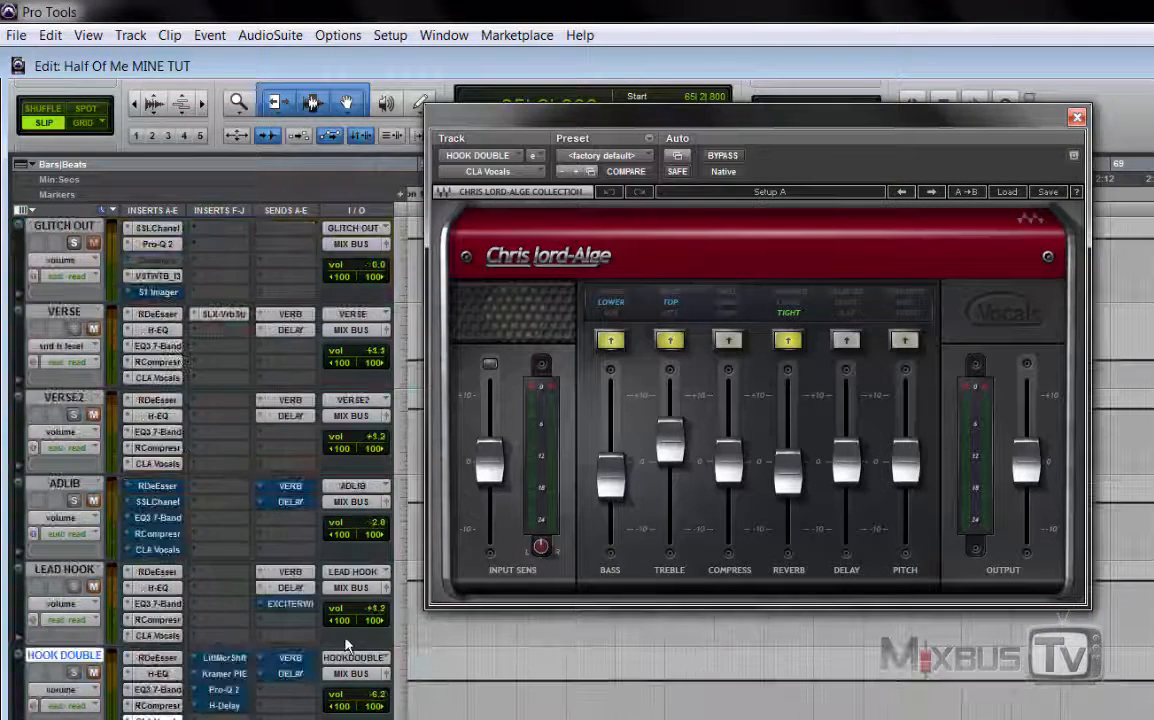
scroll(347, 645, "down", 3)
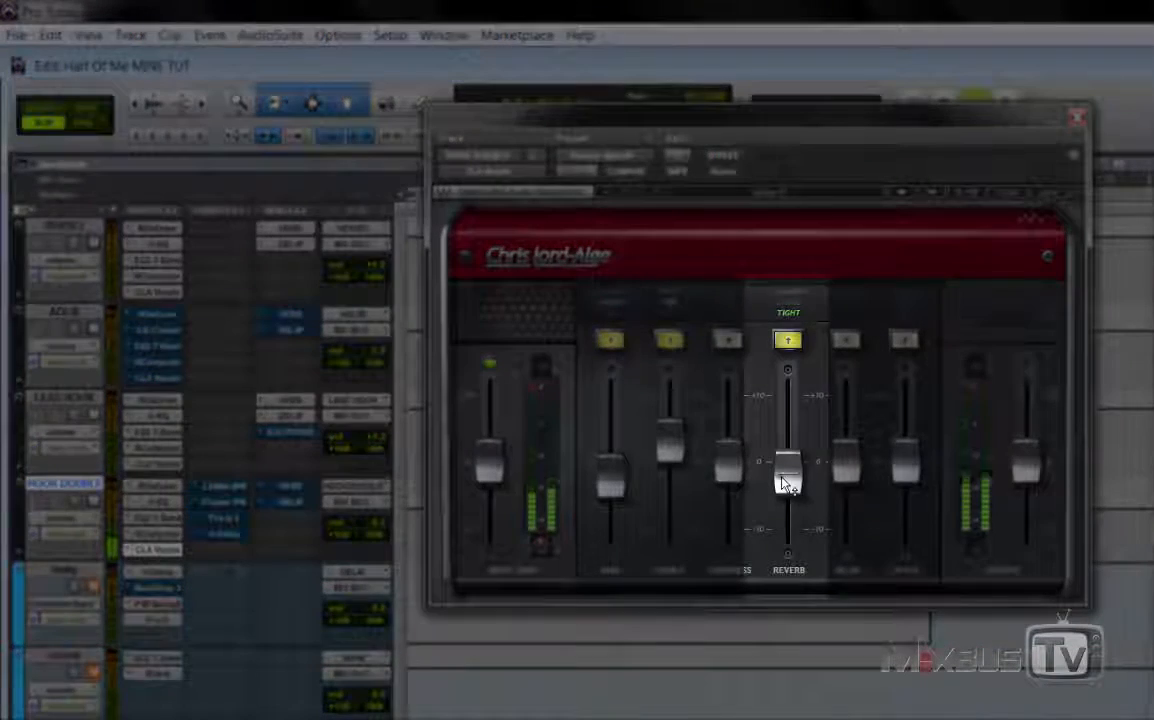
left_click_drag(786, 478, 787, 395)
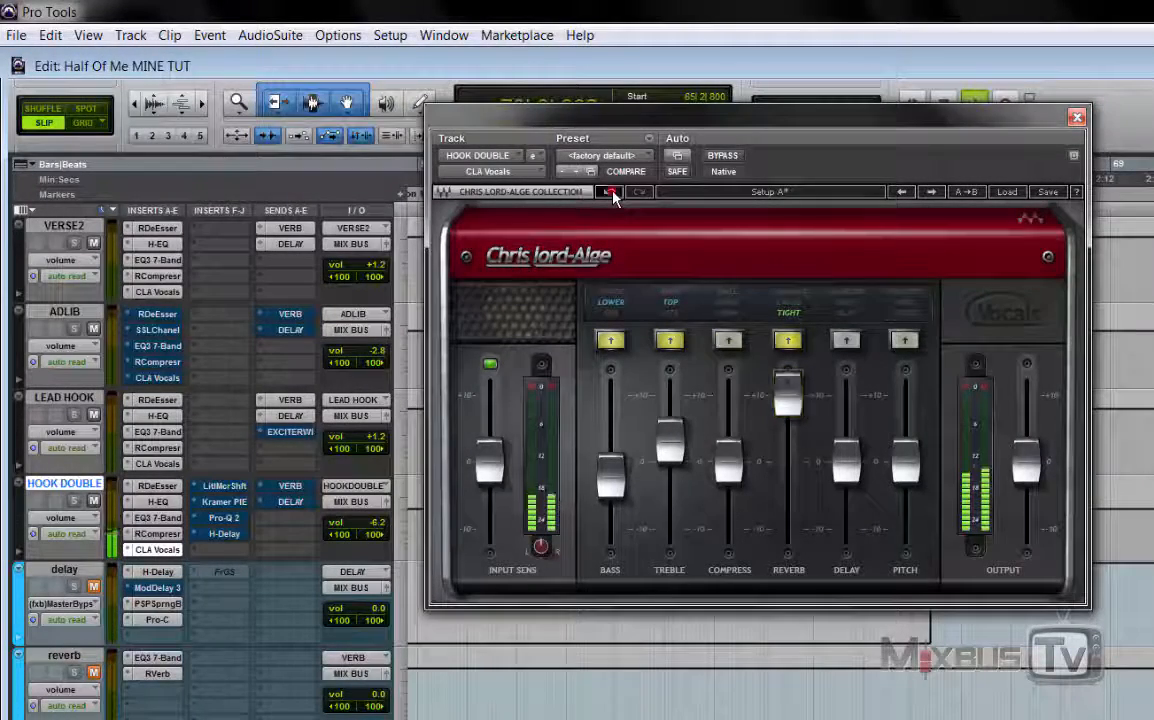
left_click(611, 192)
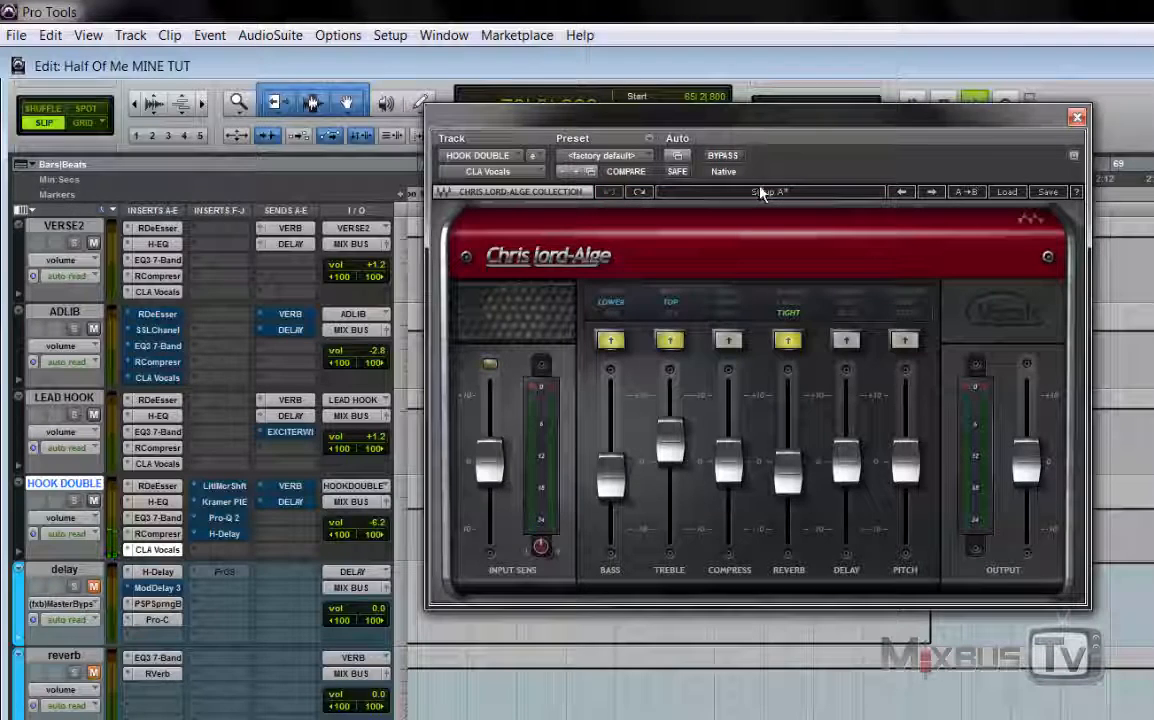
Step: Open Little MicroShift on the HOOK DOUBLE bus in place of CLA Vocals and take it out of bypass
left_click(224, 487)
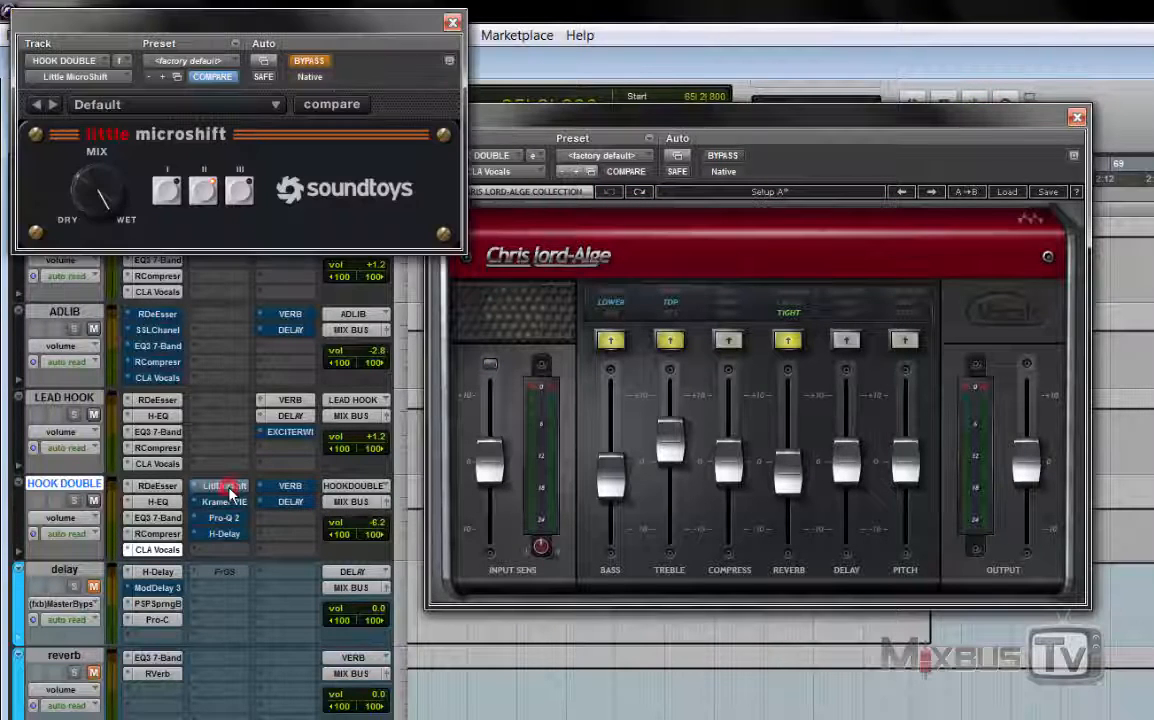
left_click(1078, 118)
left_click_drag(397, 33, 776, 261)
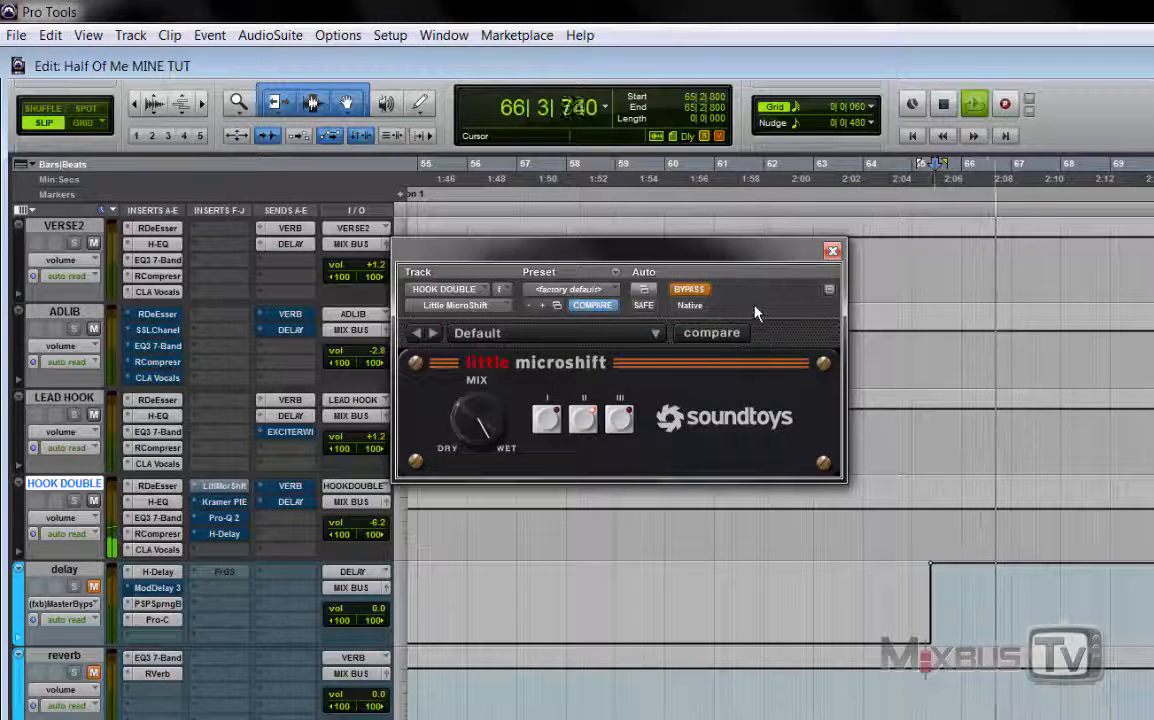
key("space")
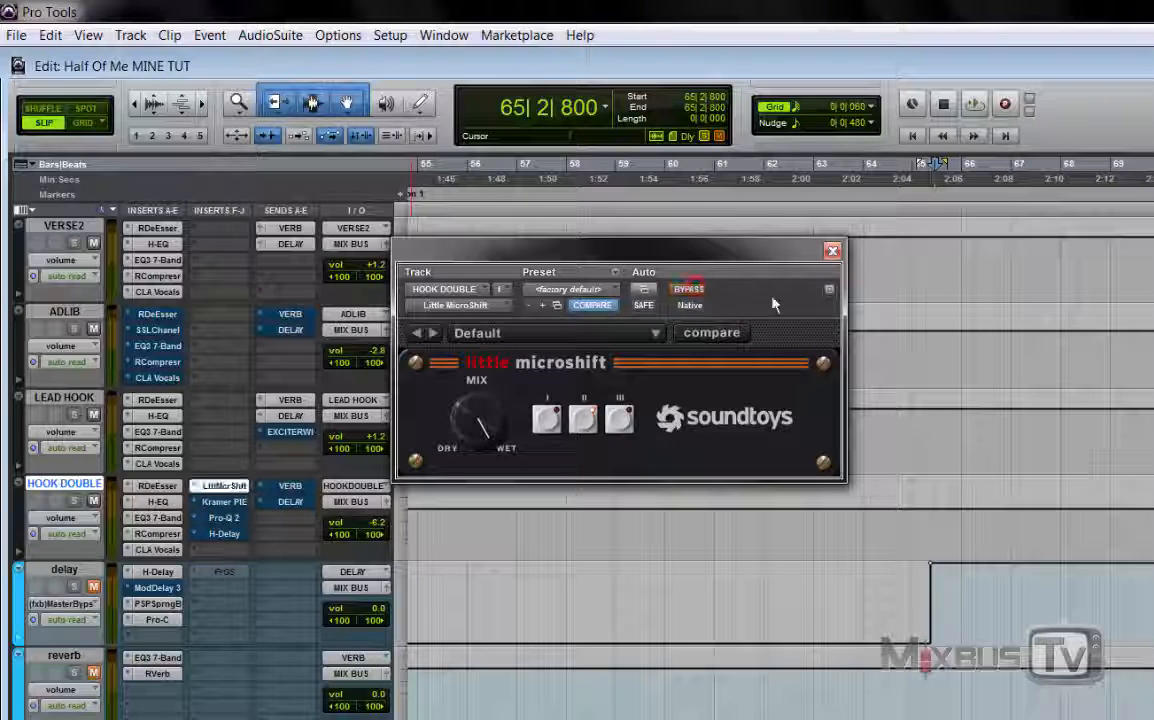
left_click(698, 292)
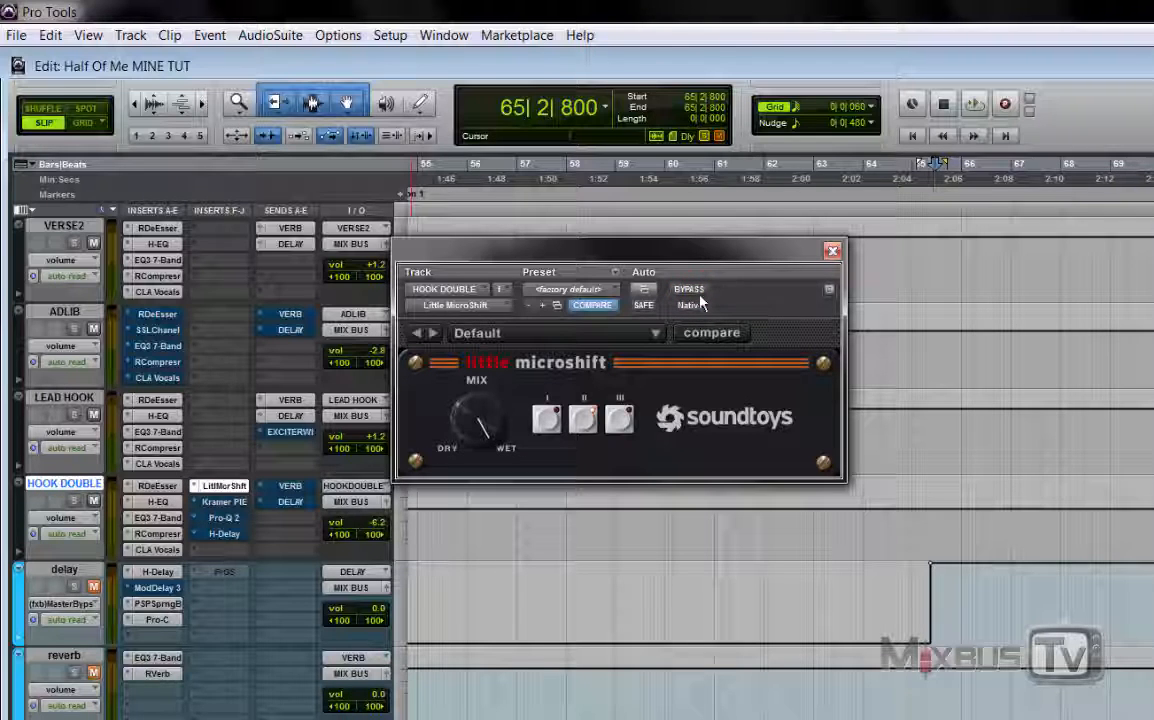
Step: Play the doubles and compare them with Little MicroShift bypassed and active, leaving it active
key("space")
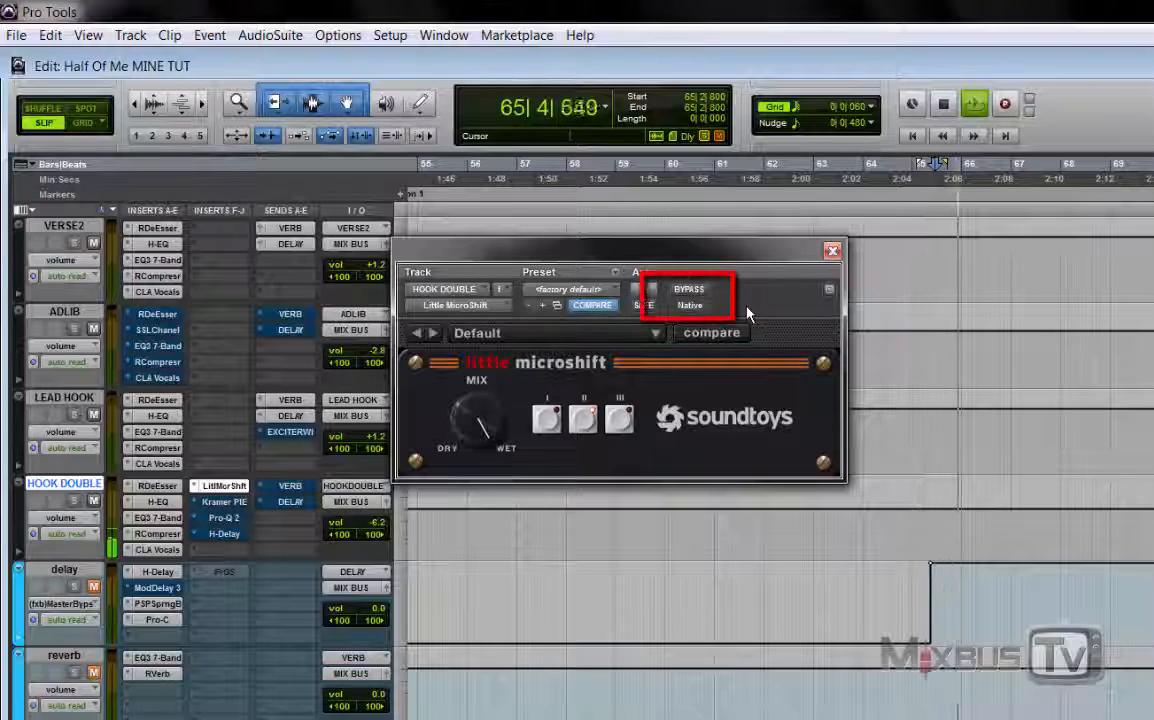
left_click(690, 291)
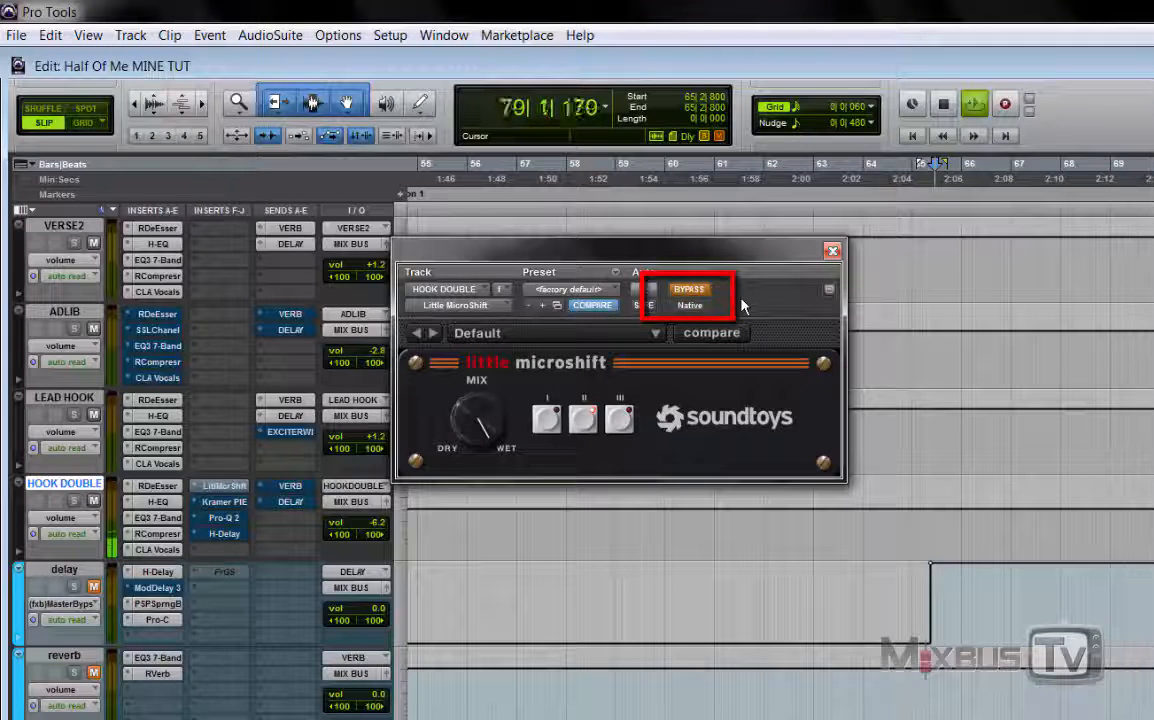
left_click(726, 296)
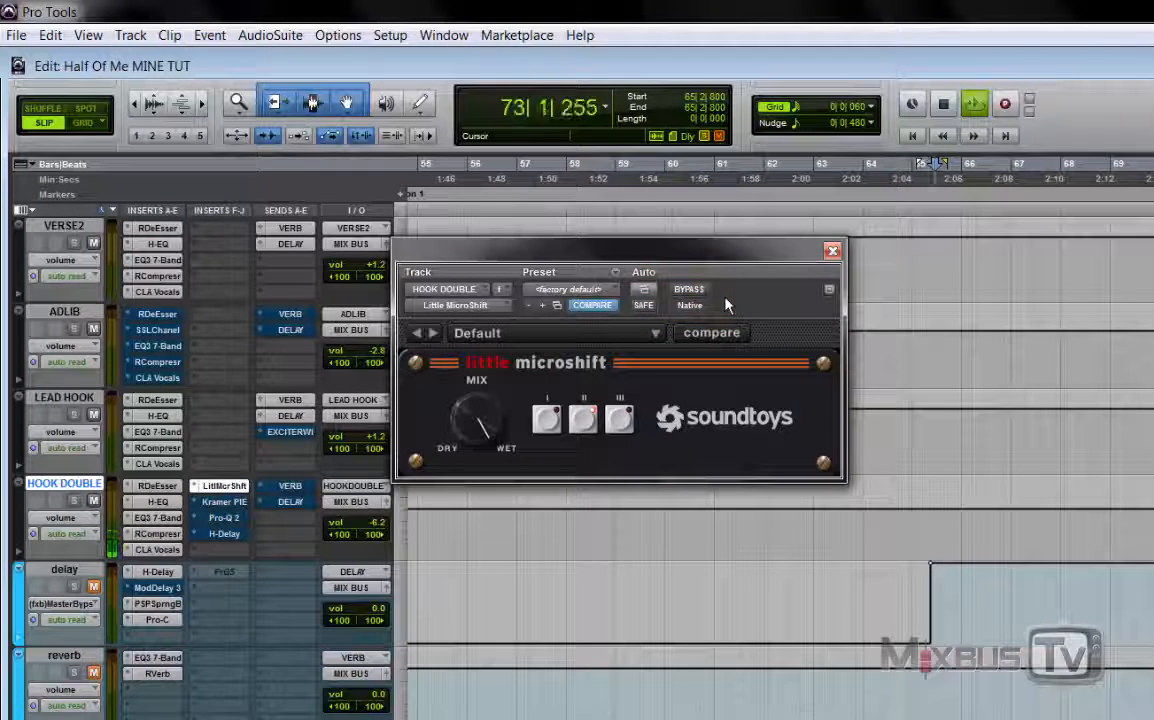
key("space")
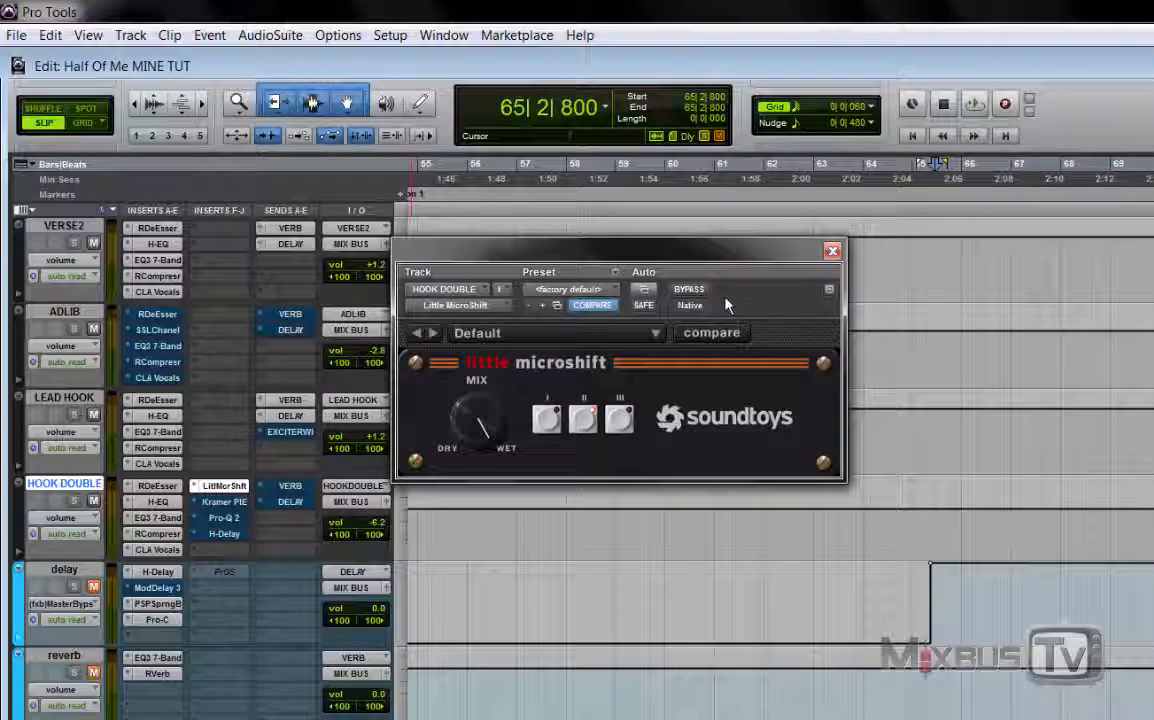
key("space")
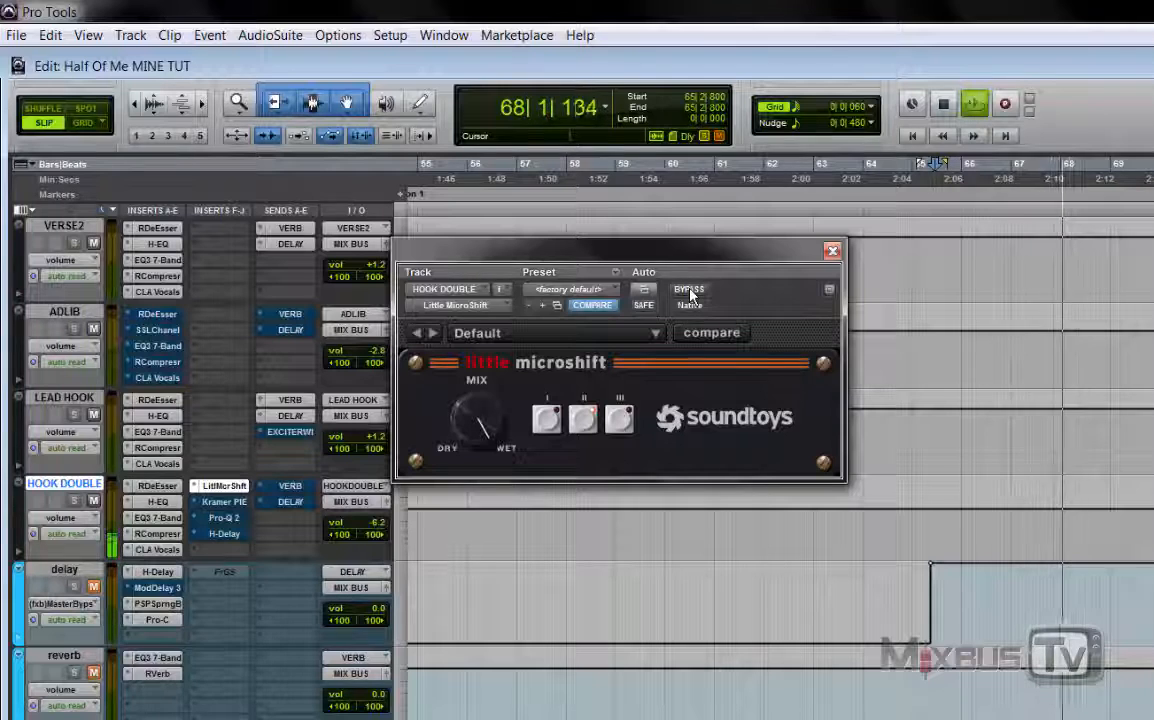
left_click(689, 291)
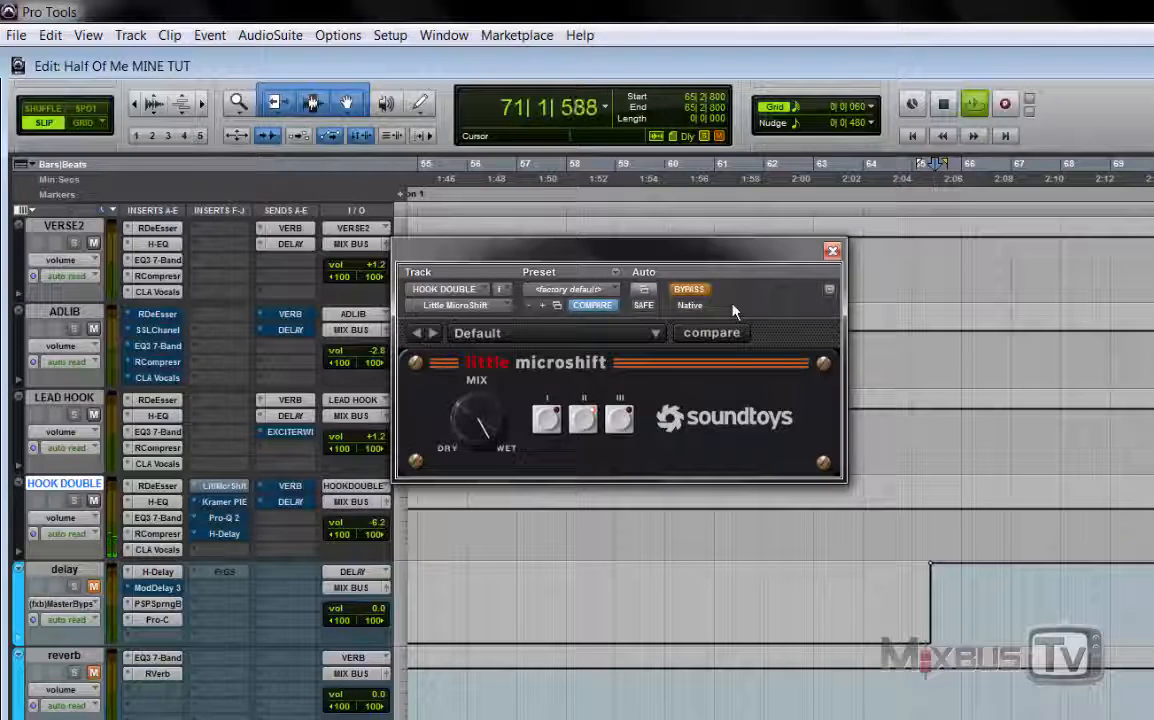
key("space")
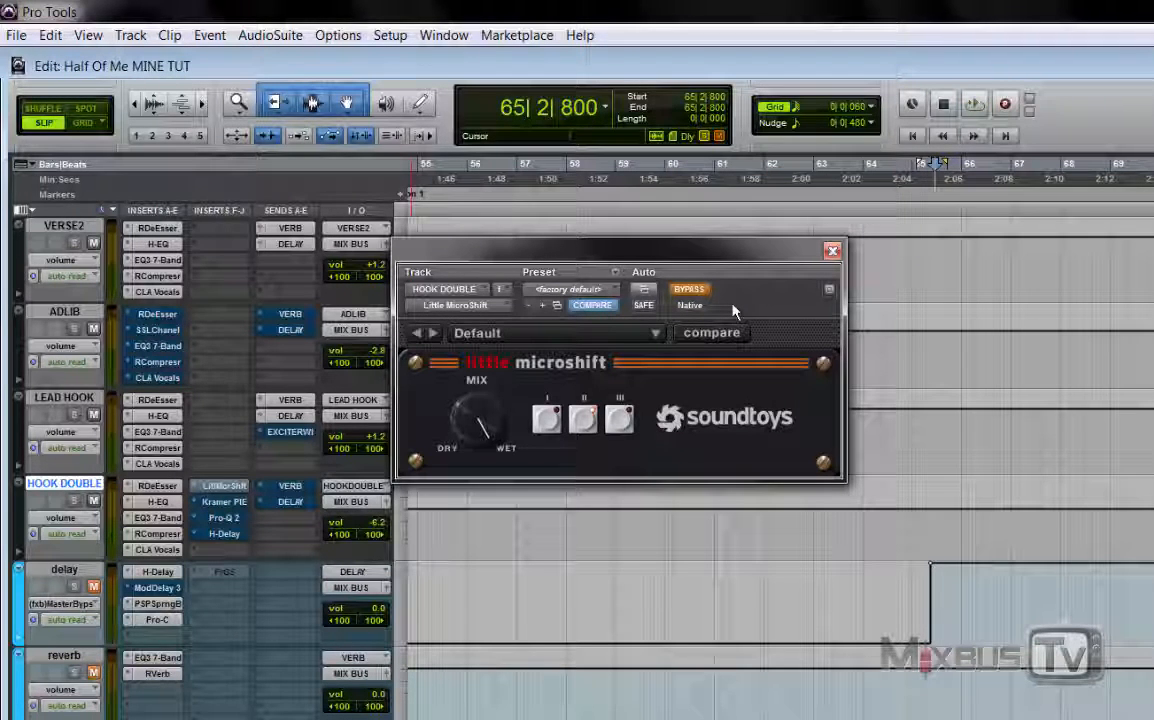
left_click(681, 291)
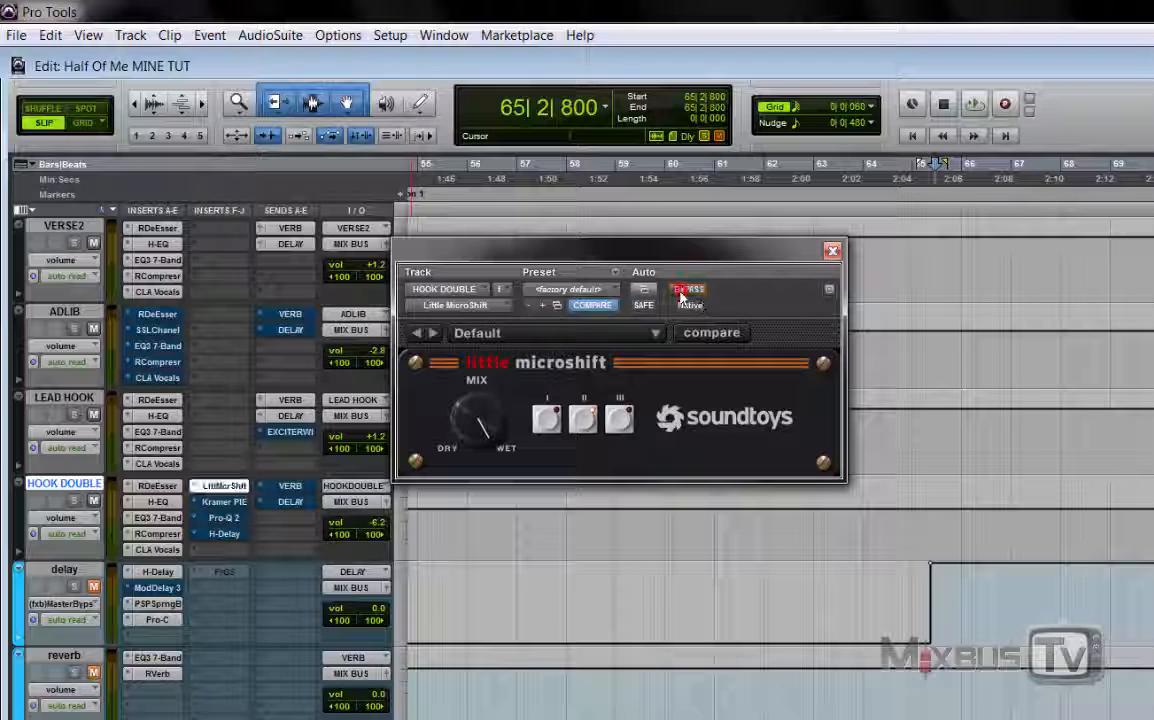
left_click(681, 292)
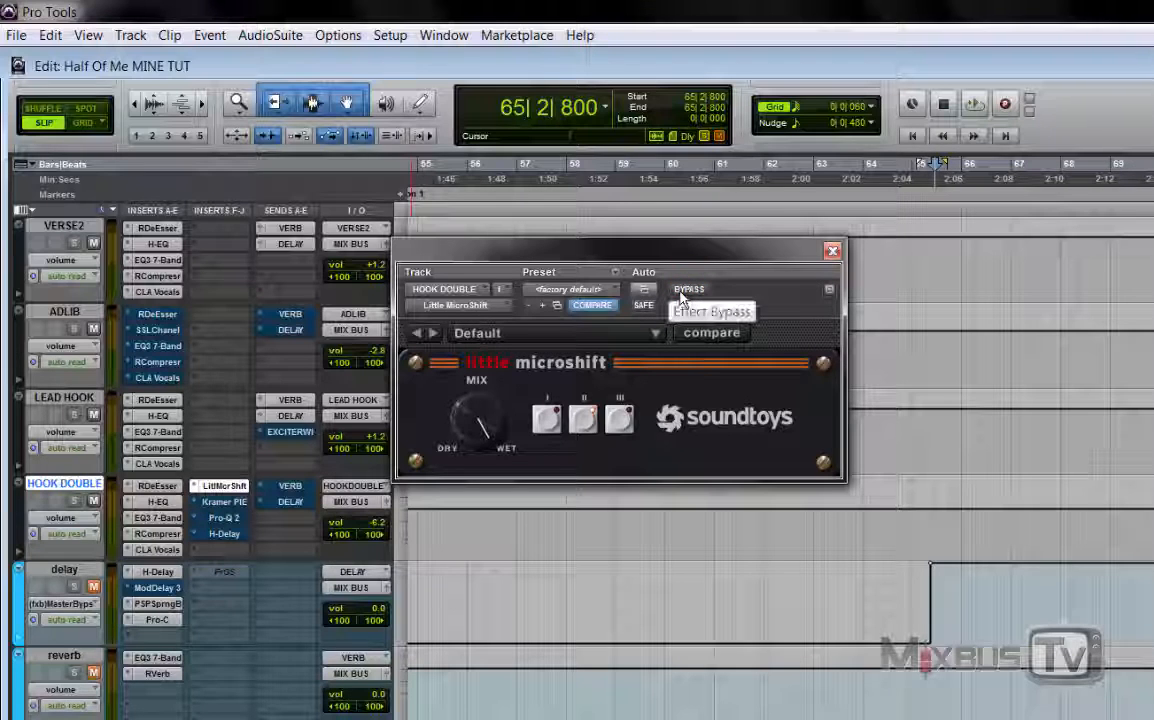
key("space")
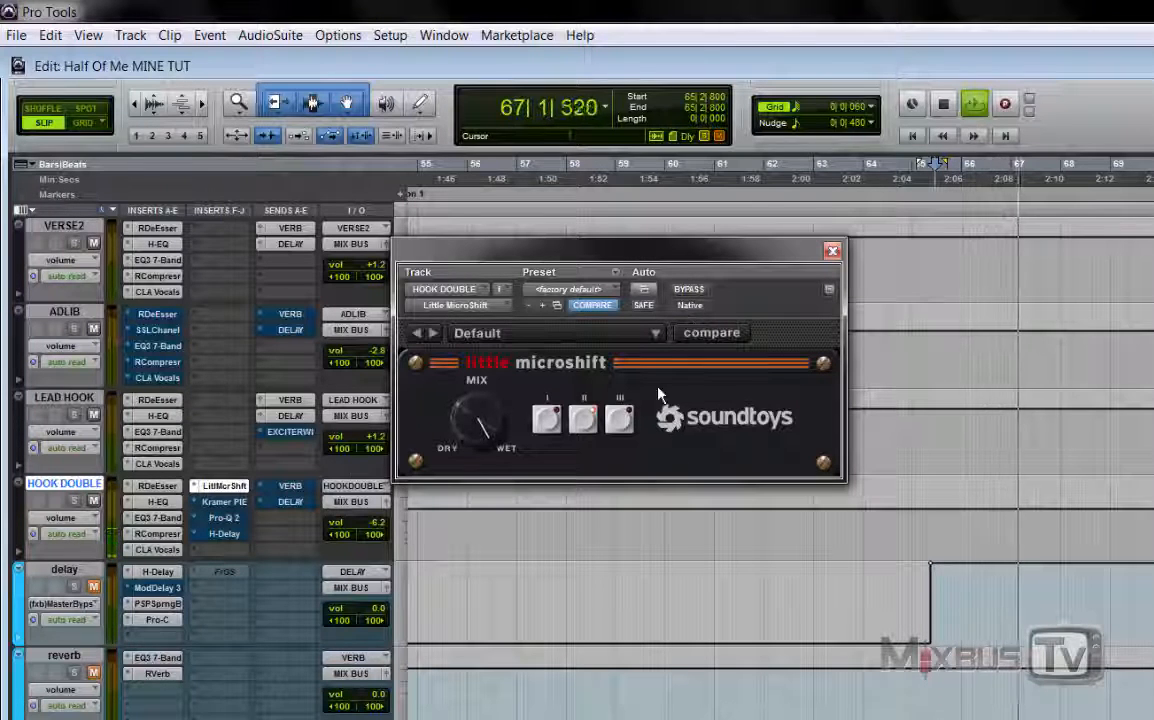
key("space")
Step: Replace the Little MicroShift window with the bus's Kramer PIE, take it out of bypass and audition it
left_click(832, 250)
left_click(224, 502)
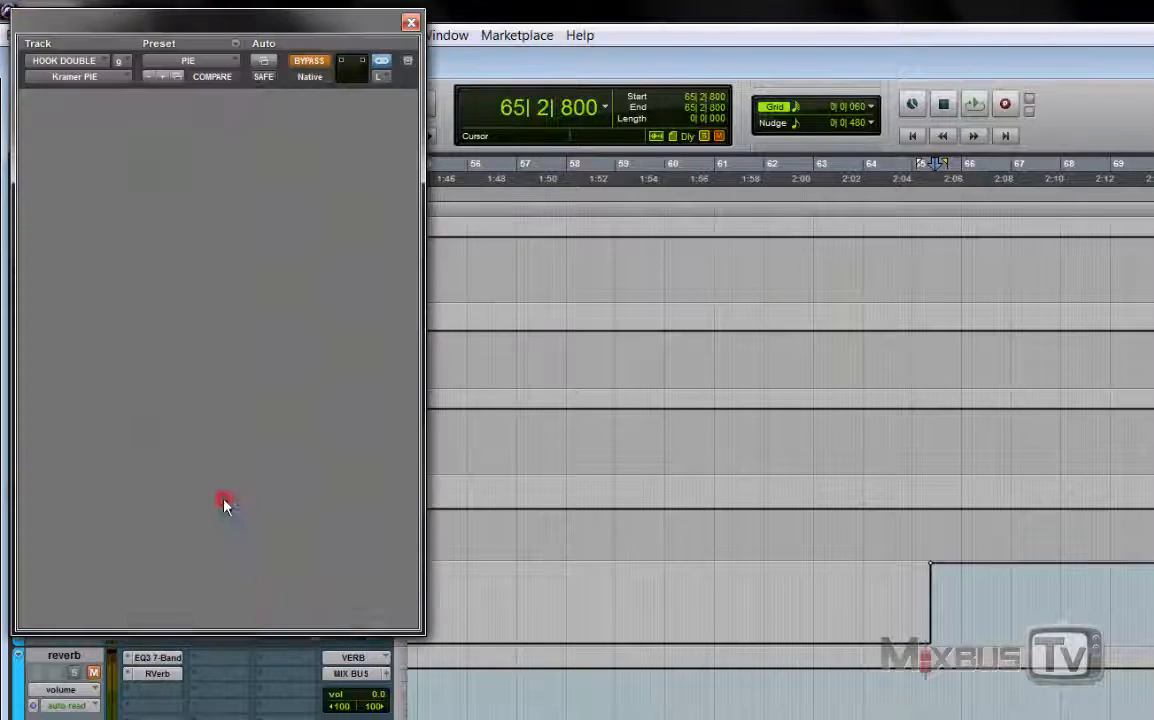
left_click_drag(297, 22, 678, 64)
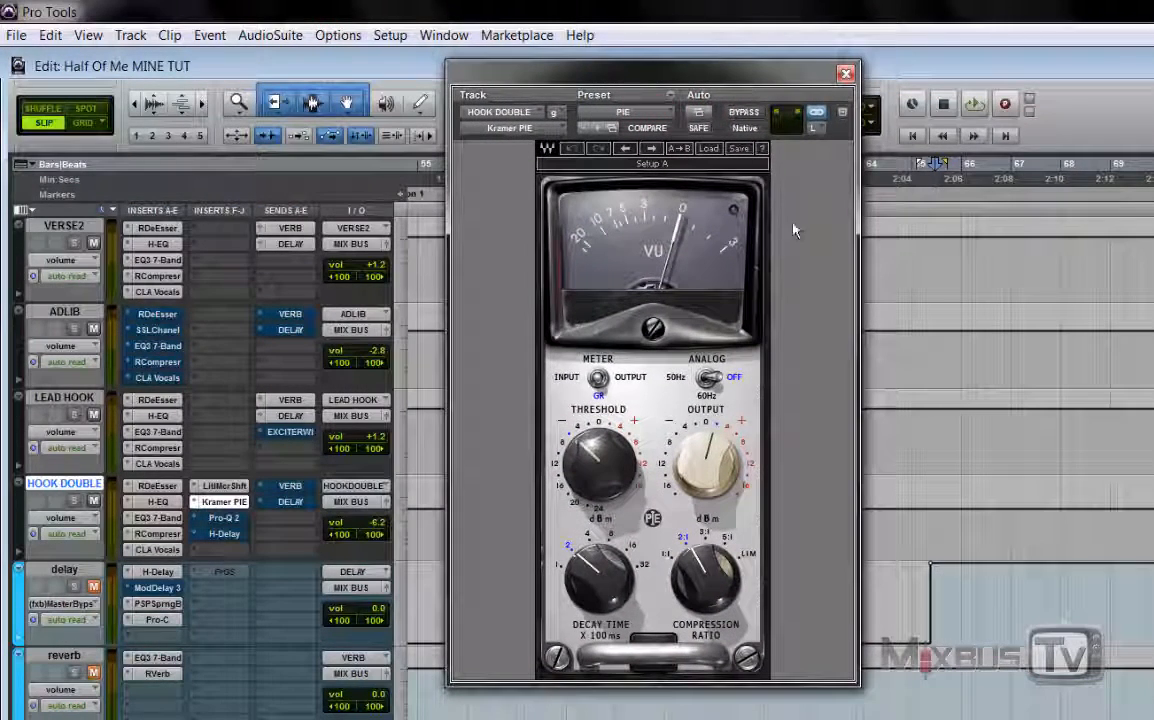
left_click(814, 276)
key("space")
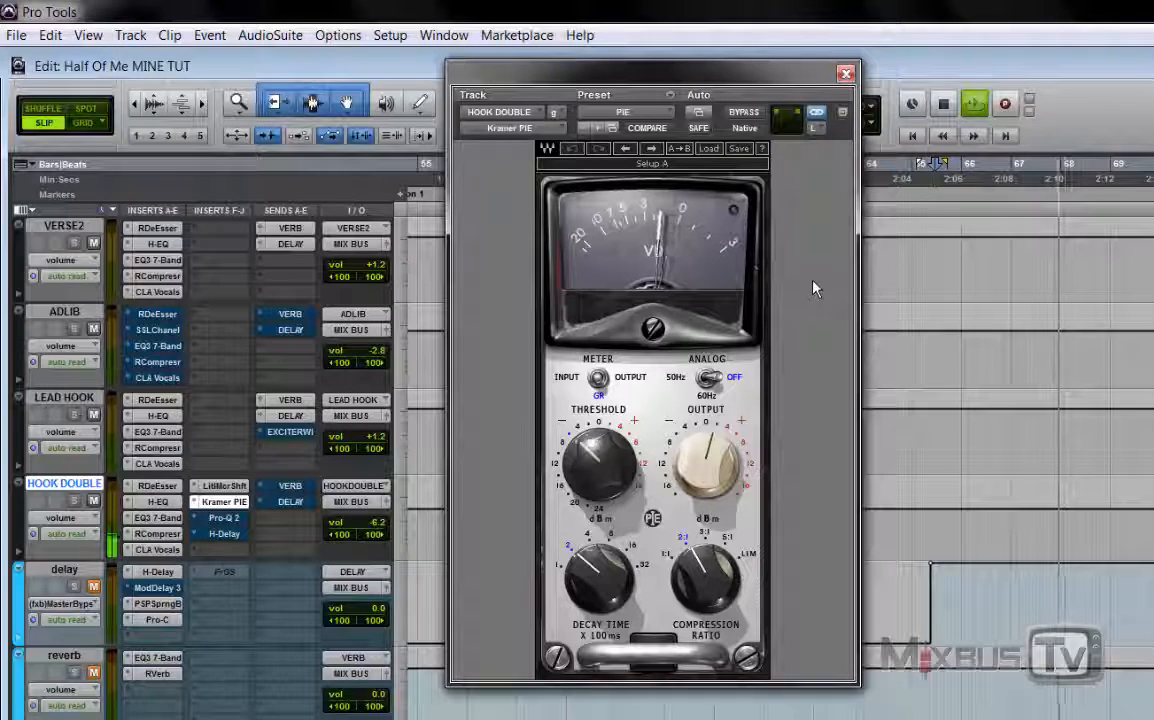
key("space")
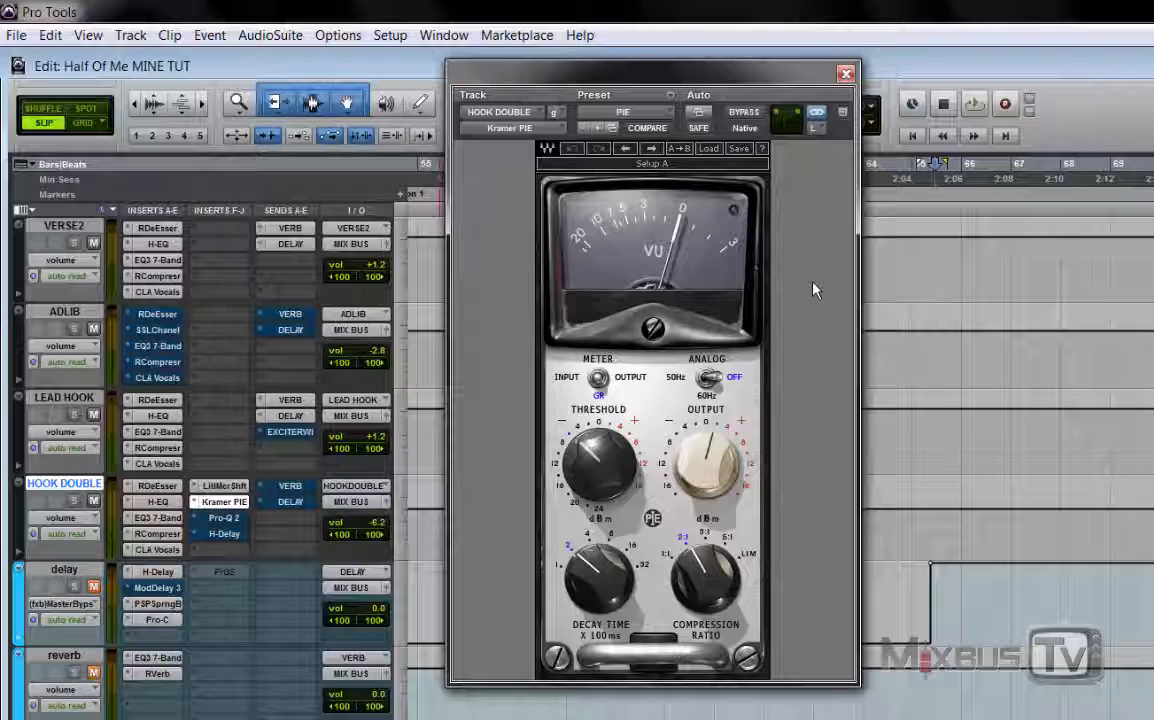
Step: Play the doubles with Kramer PIE bypassed and active for comparison, leaving the compressor active
key("space")
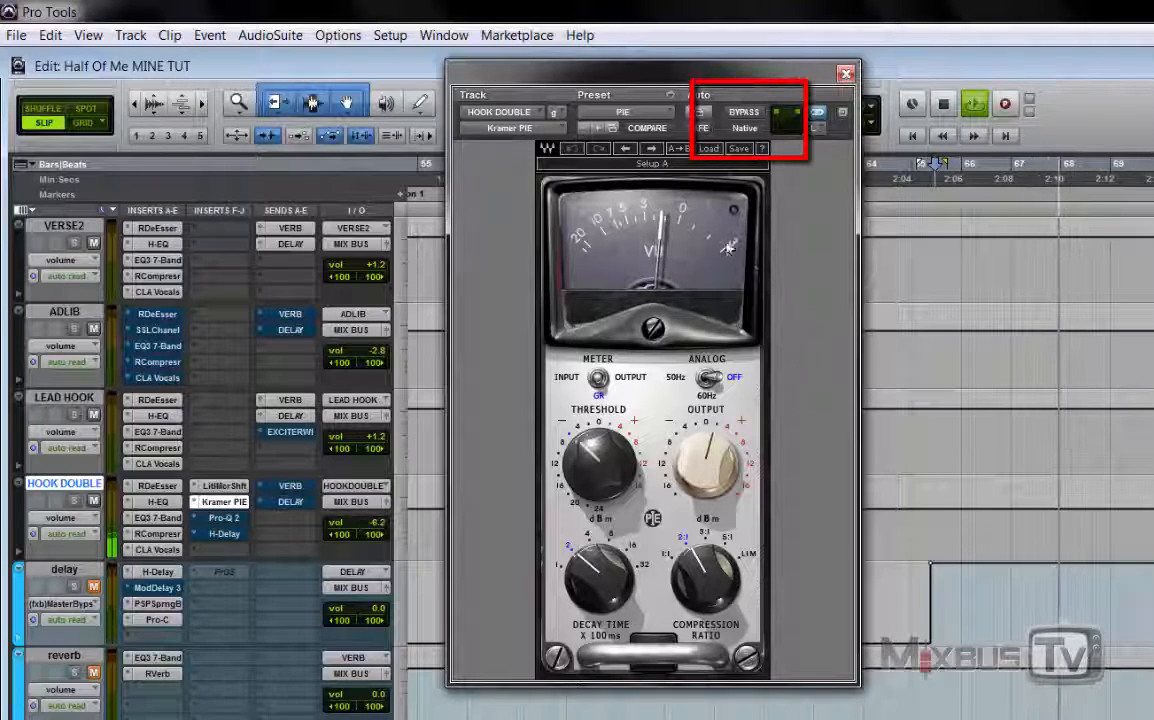
left_click(752, 115)
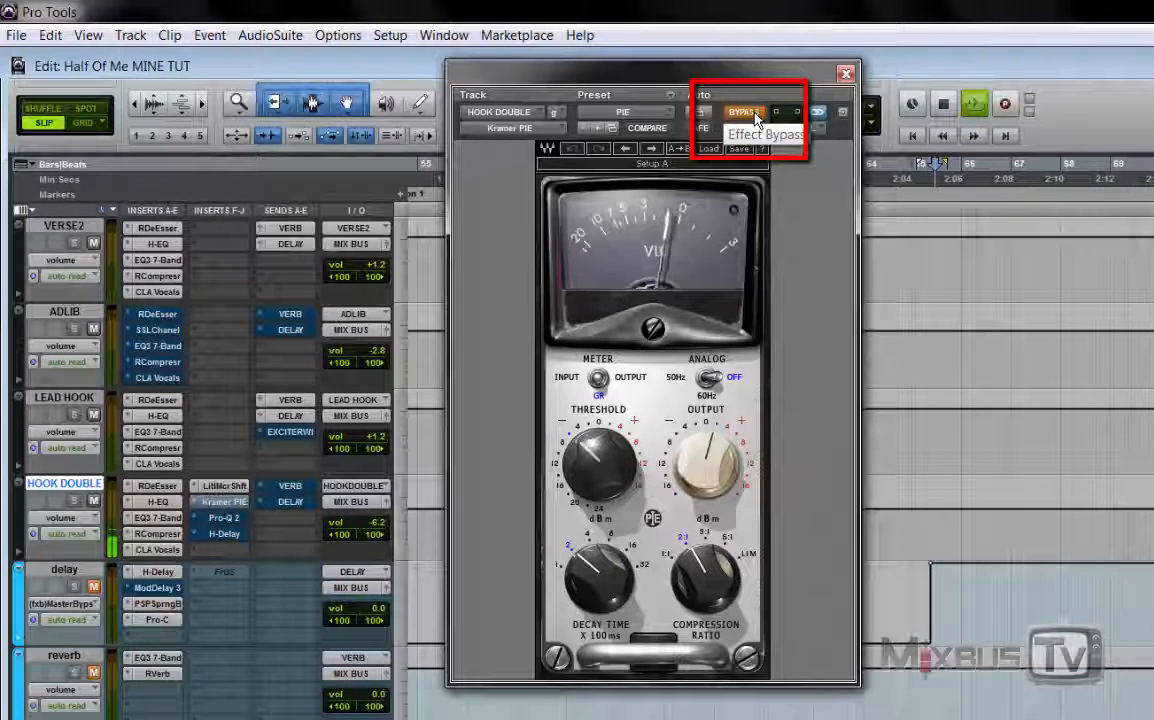
left_click(757, 115)
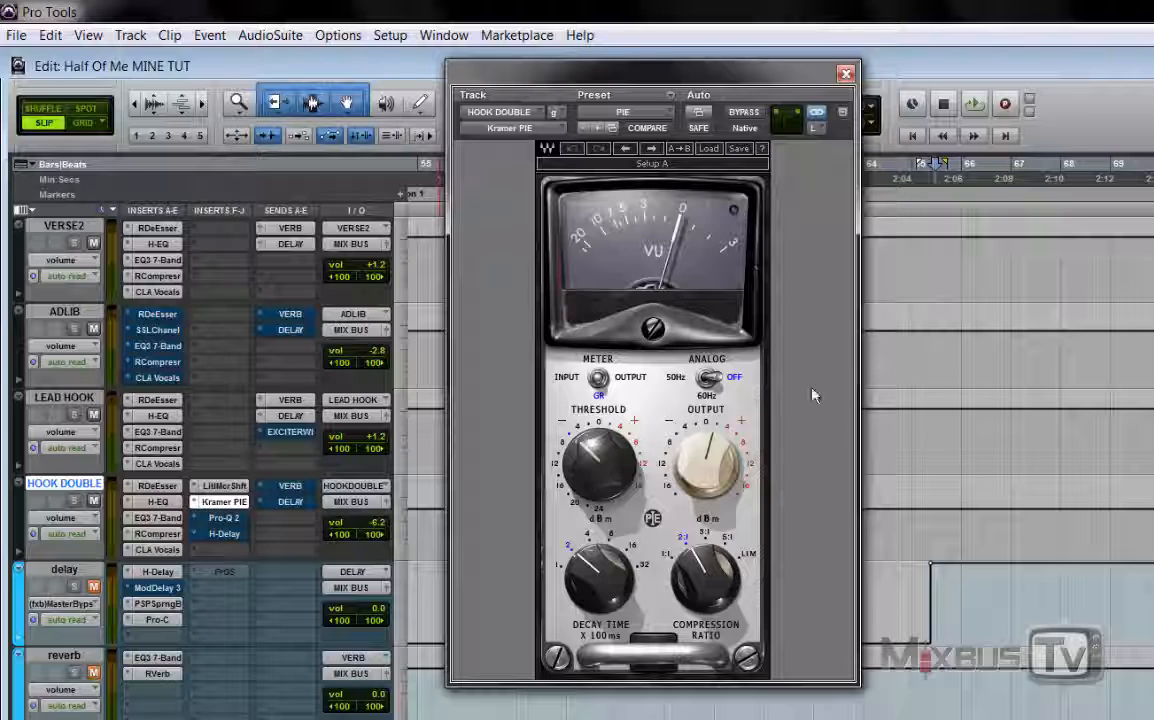
Step: Open FabFilter Pro-Q 2 on the HOOK DOUBLE bus in place of Kramer PIE and take it out of bypass
left_click(235, 521)
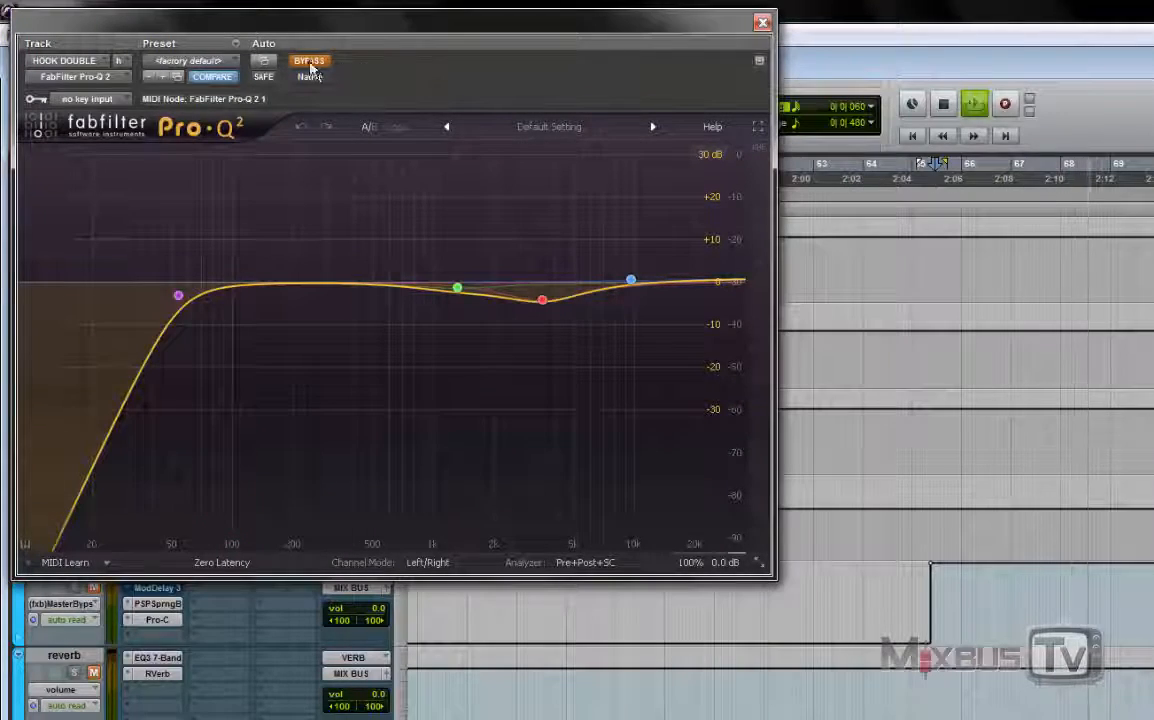
left_click_drag(431, 27, 783, 143)
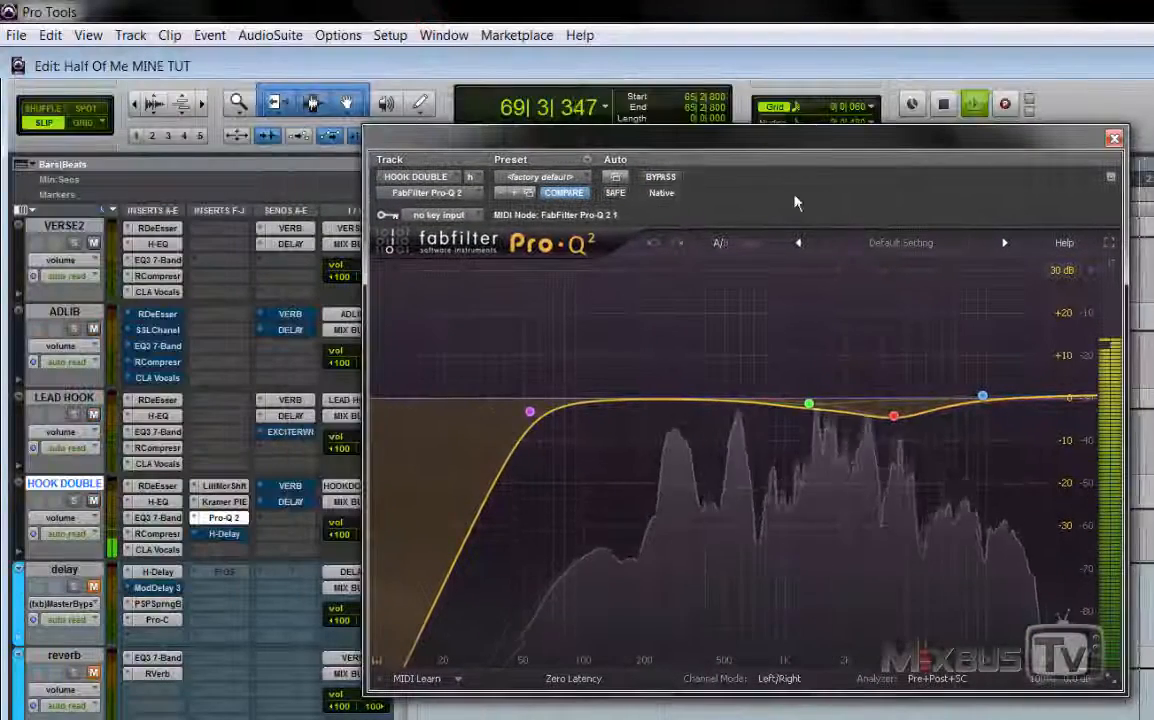
mouse_move(838, 344)
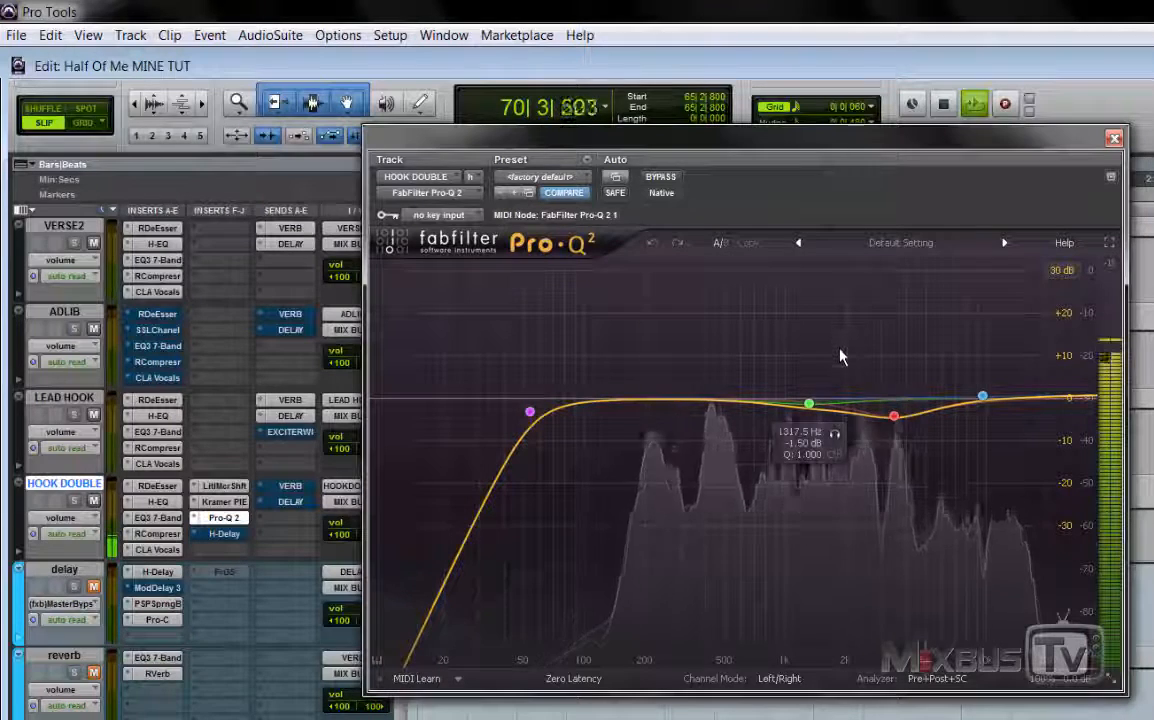
Step: Restart playback and briefly solo the 3490.1 Hz band in Pro-Q 2 to hear the range it cuts
mouse_move(895, 418)
key("space")
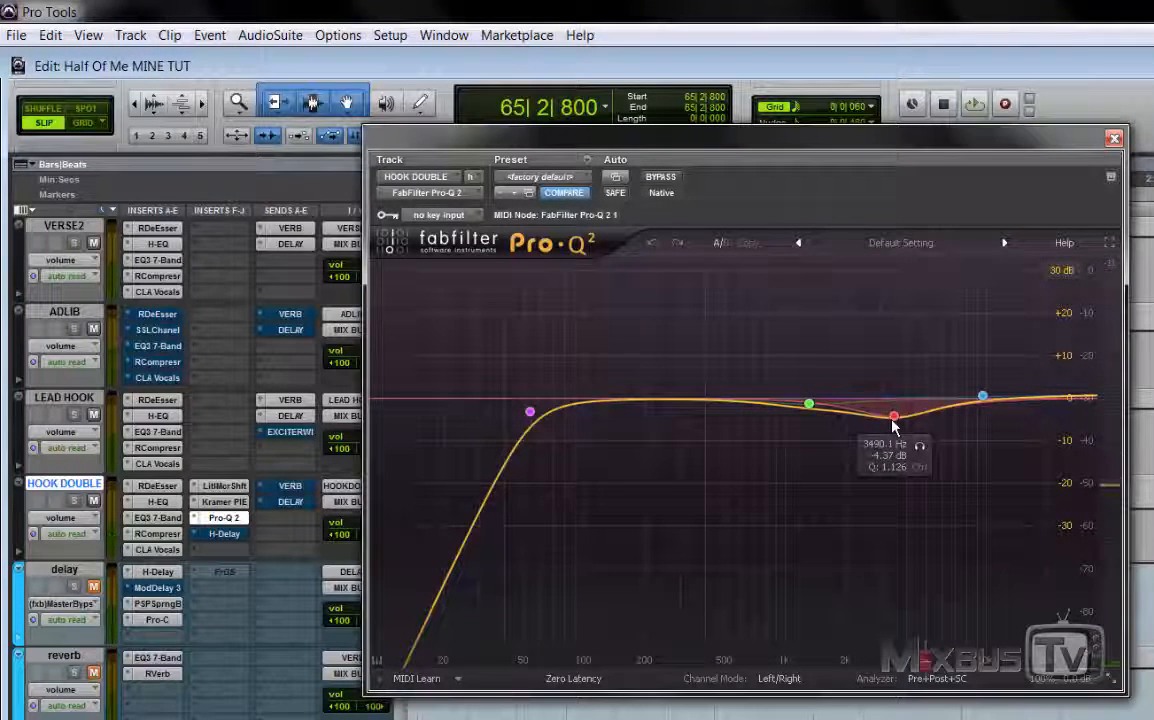
key("space")
left_click(920, 448)
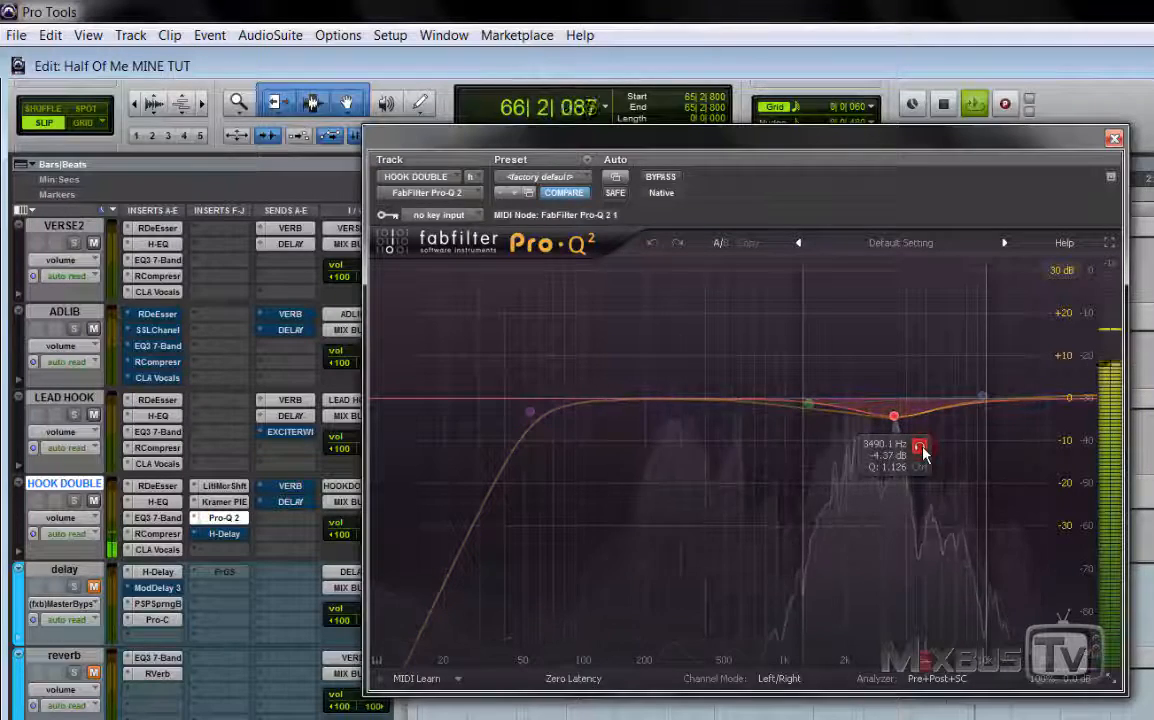
left_click(921, 450)
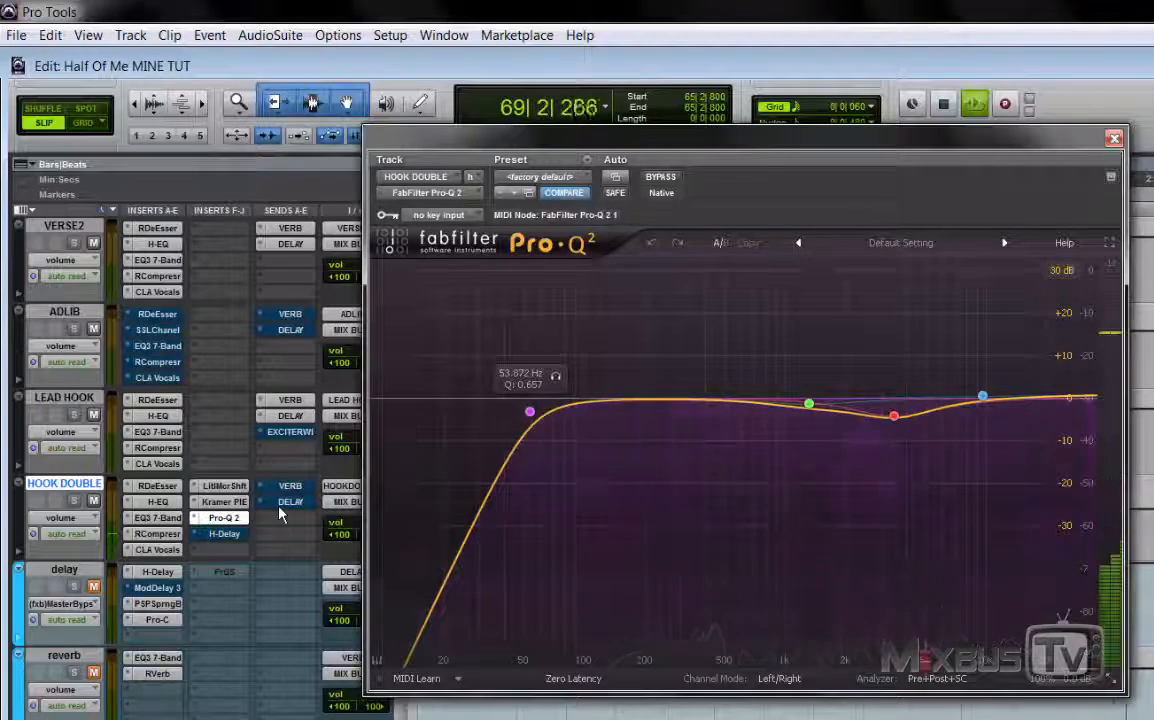
Step: Open H-Delay on the HOOK DOUBLE bus in place of Pro-Q 2, take it out of bypass and audition it
left_click(222, 534)
left_click(708, 118)
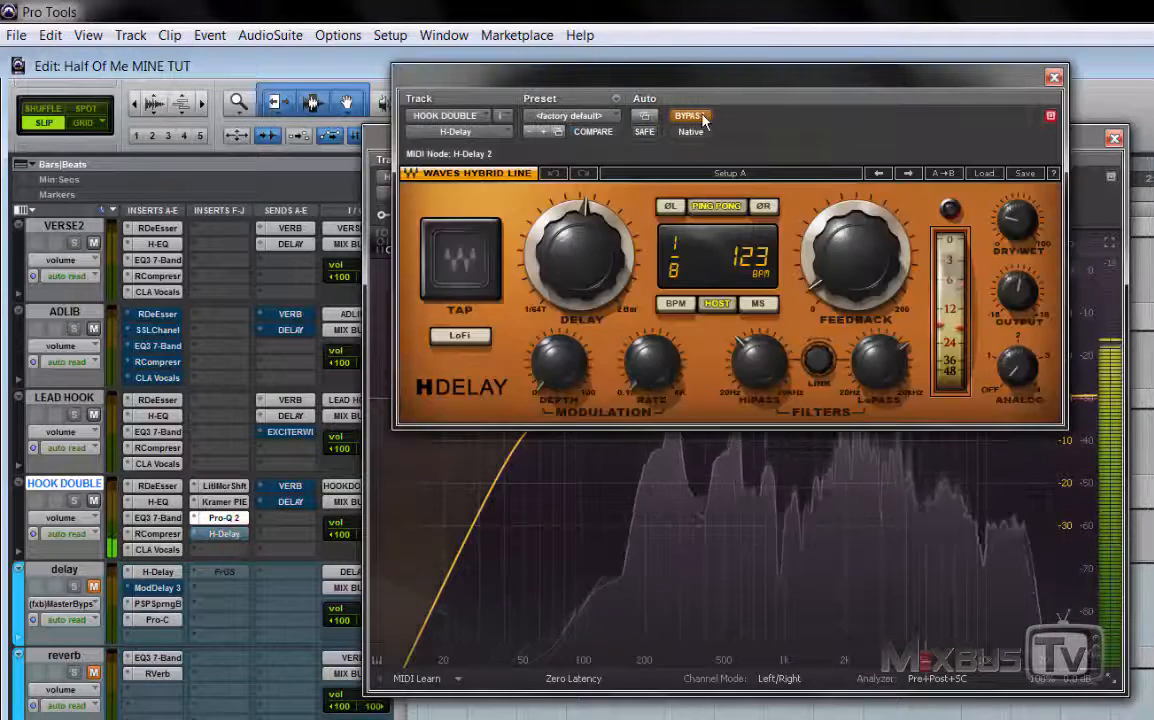
left_click(690, 116)
left_click(1114, 137)
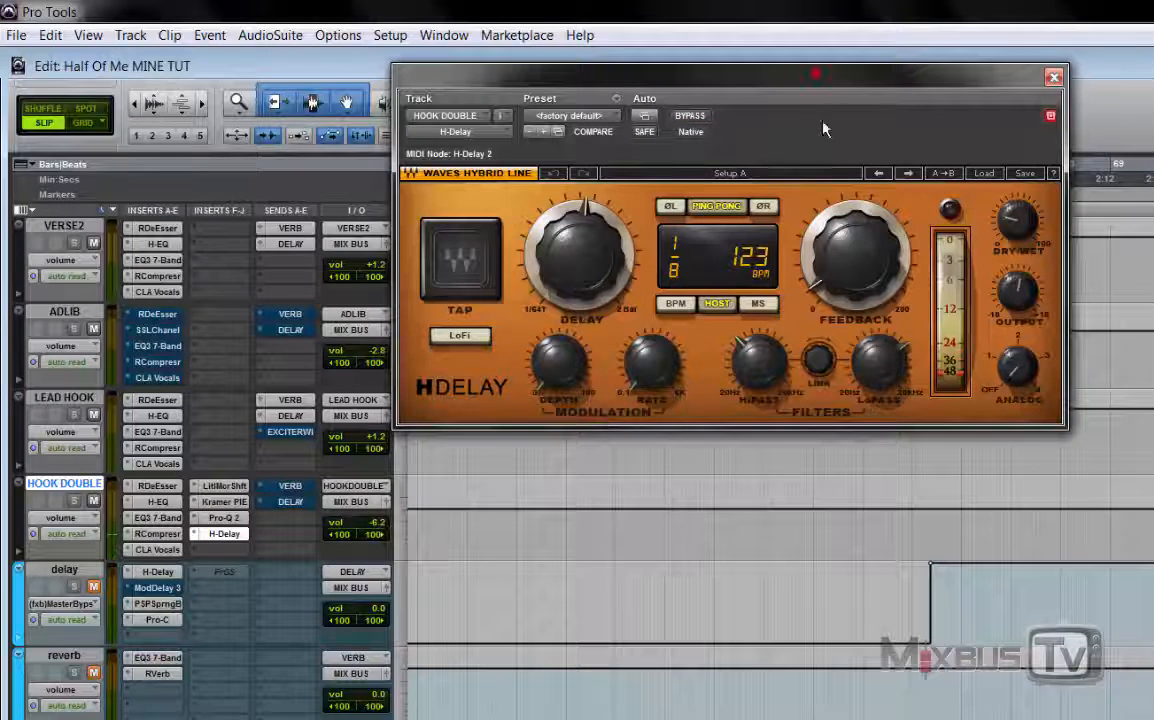
left_click_drag(823, 128, 829, 216)
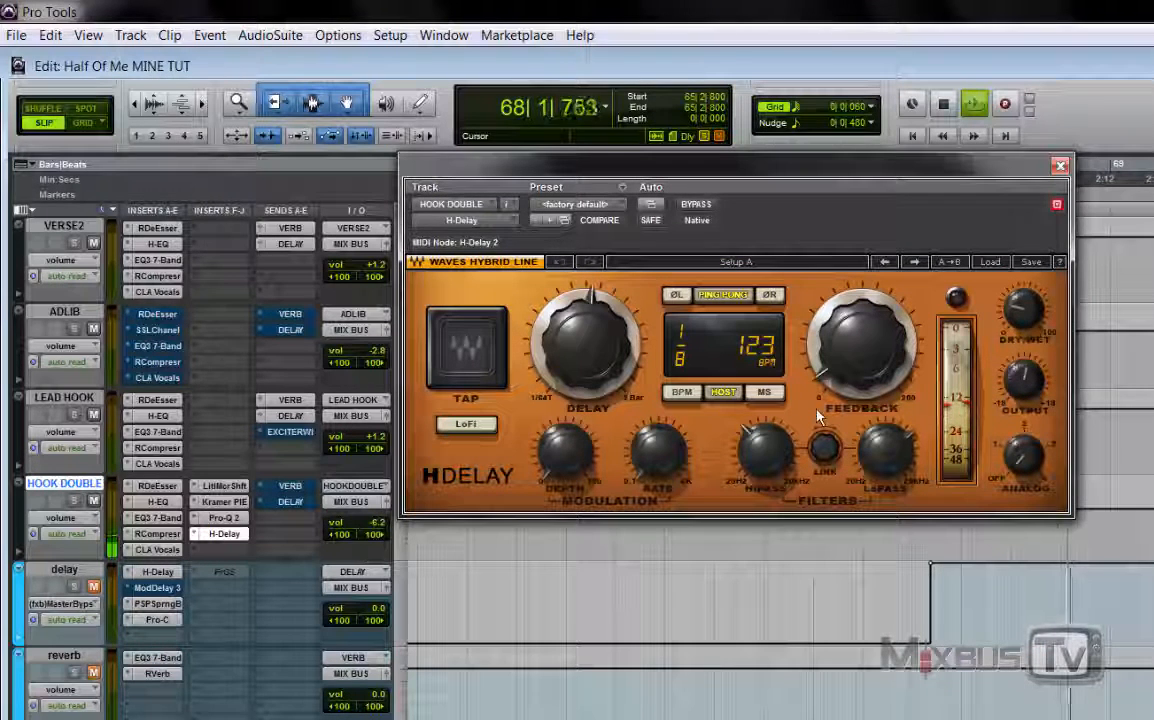
key("space")
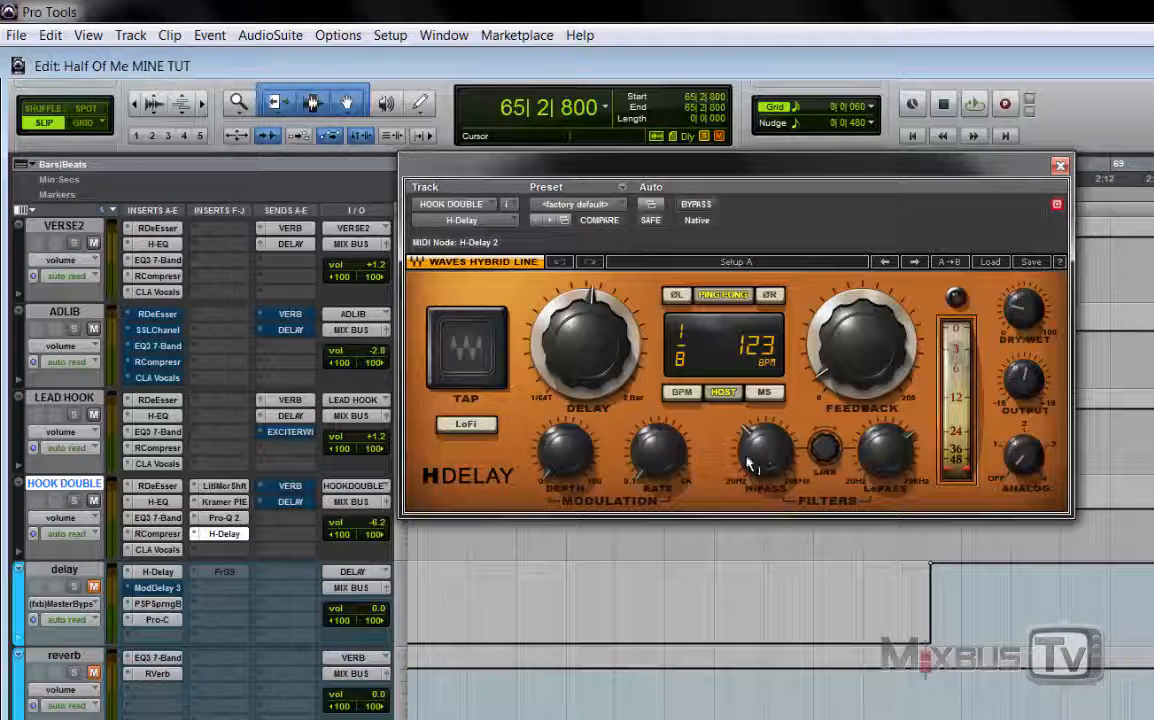
Step: Select the LEAD HOOK bus, place the edit cursor before the hook and inspect Mod Delay III on the delay return
mouse_move(731, 465)
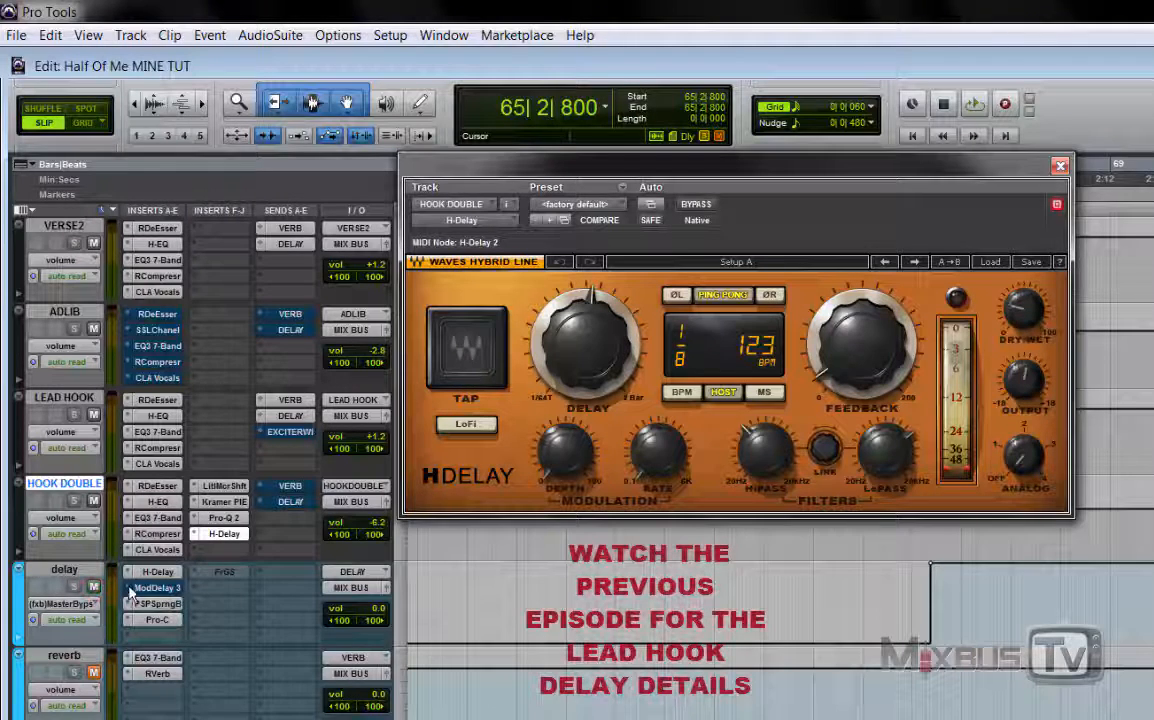
left_click(70, 398)
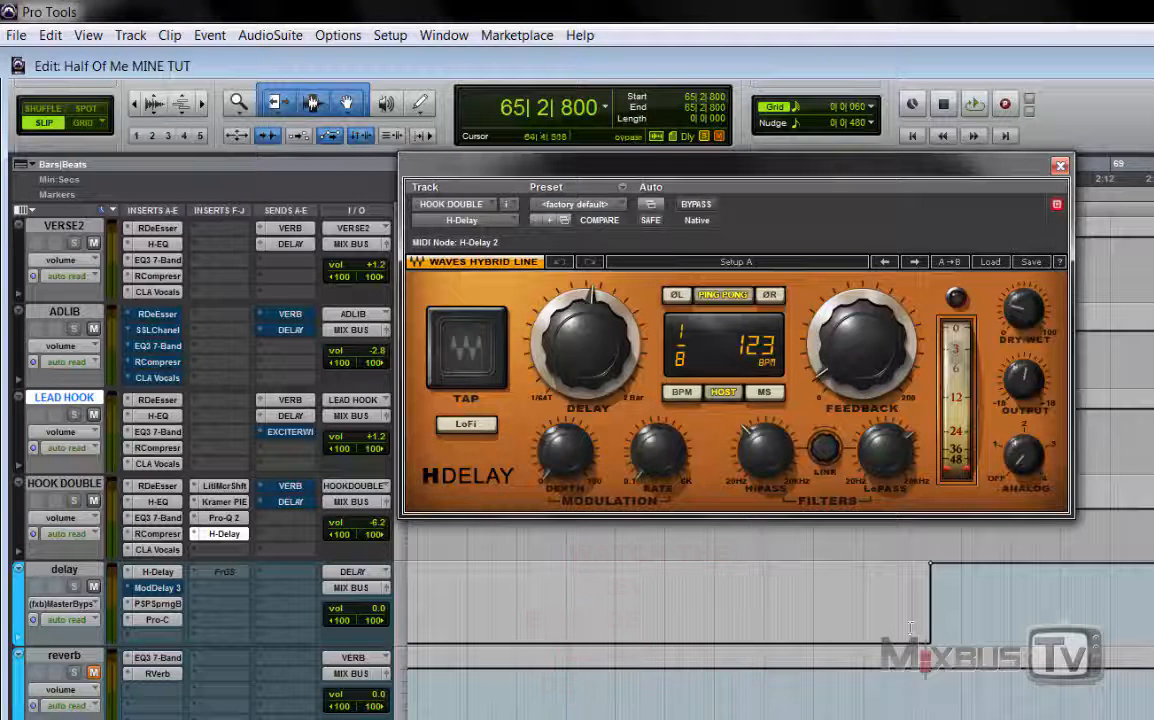
left_click(852, 600)
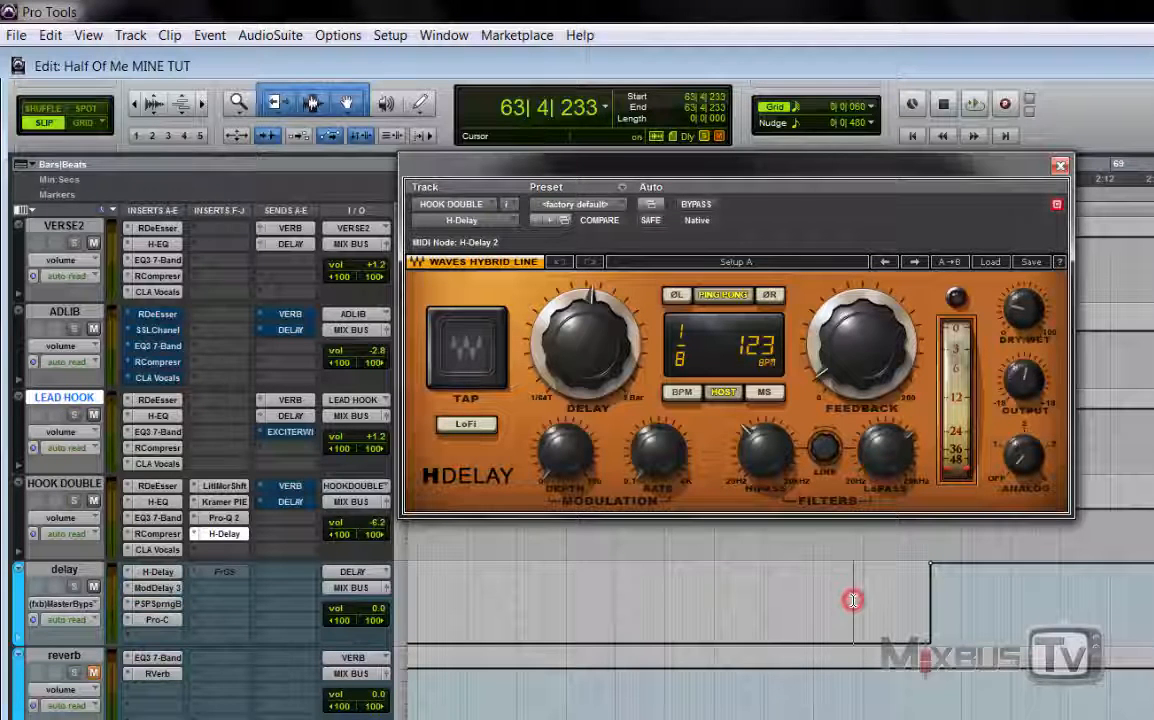
left_click(157, 588)
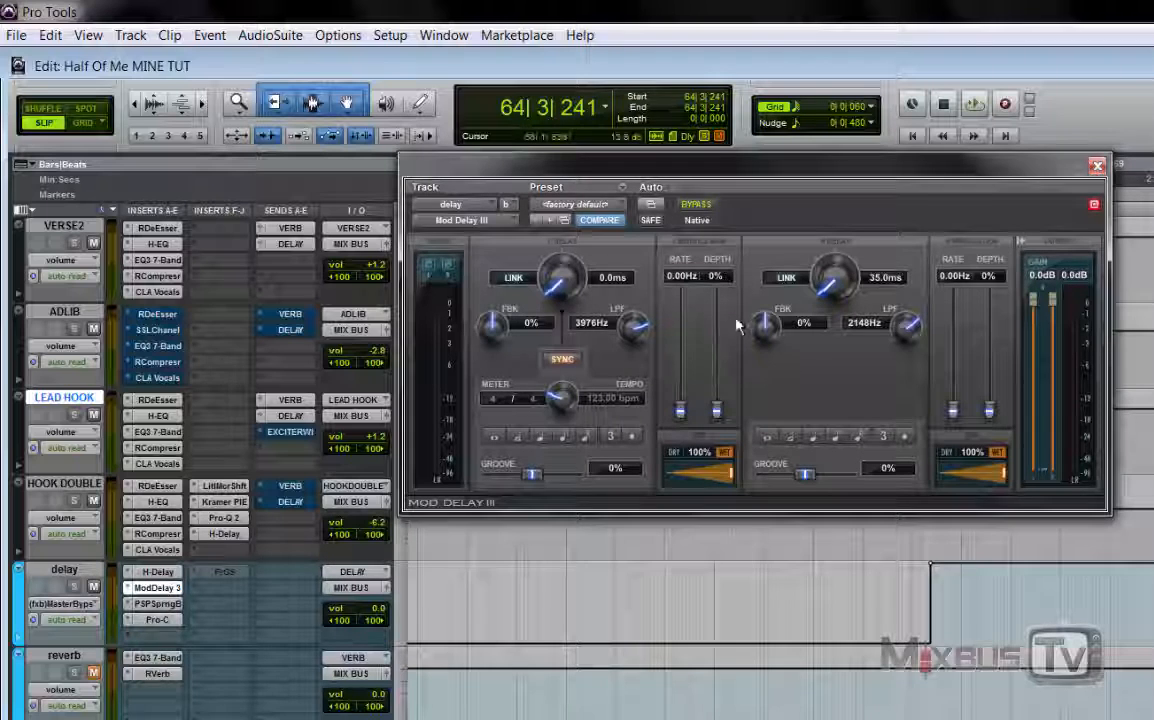
left_click(1097, 166)
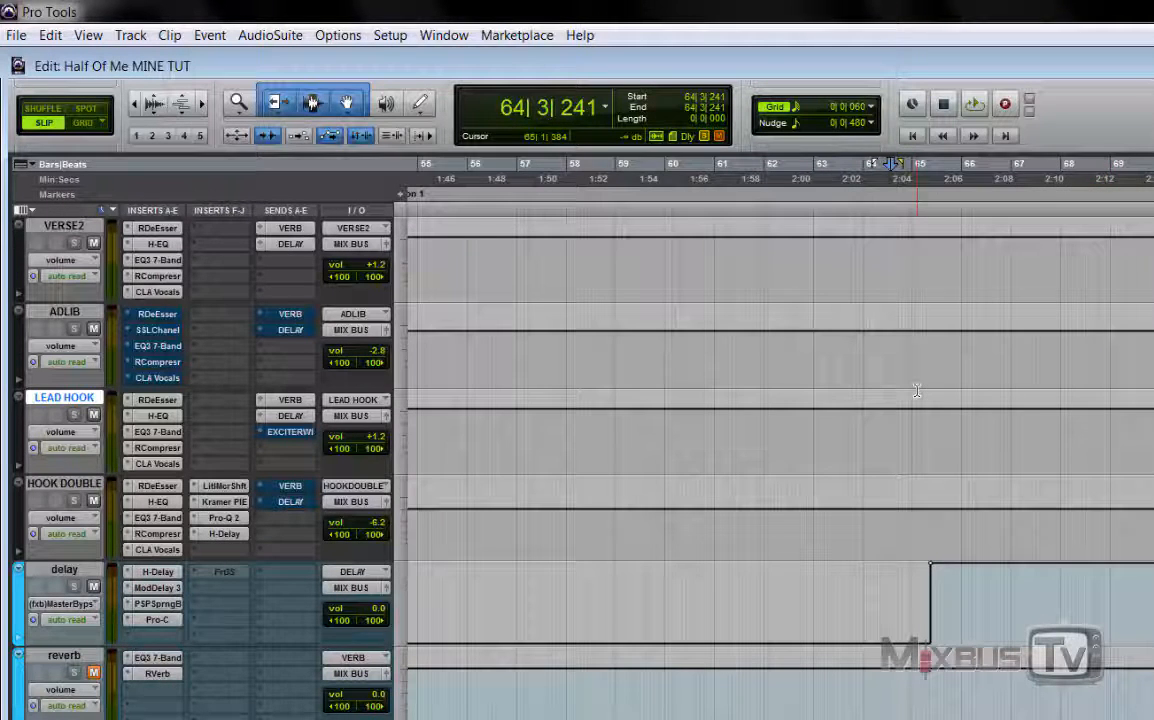
Step: Reopen H-Delay on the HOOK DOUBLE bus and play the hook doubles through it
left_click(220, 535)
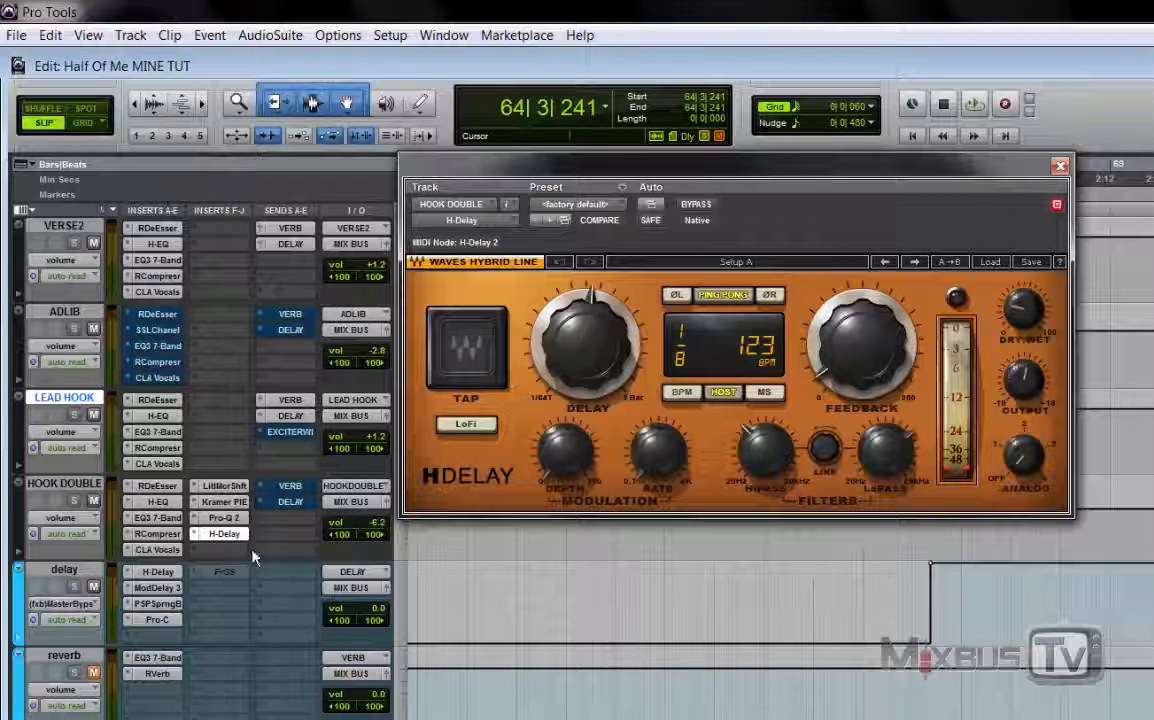
key("space")
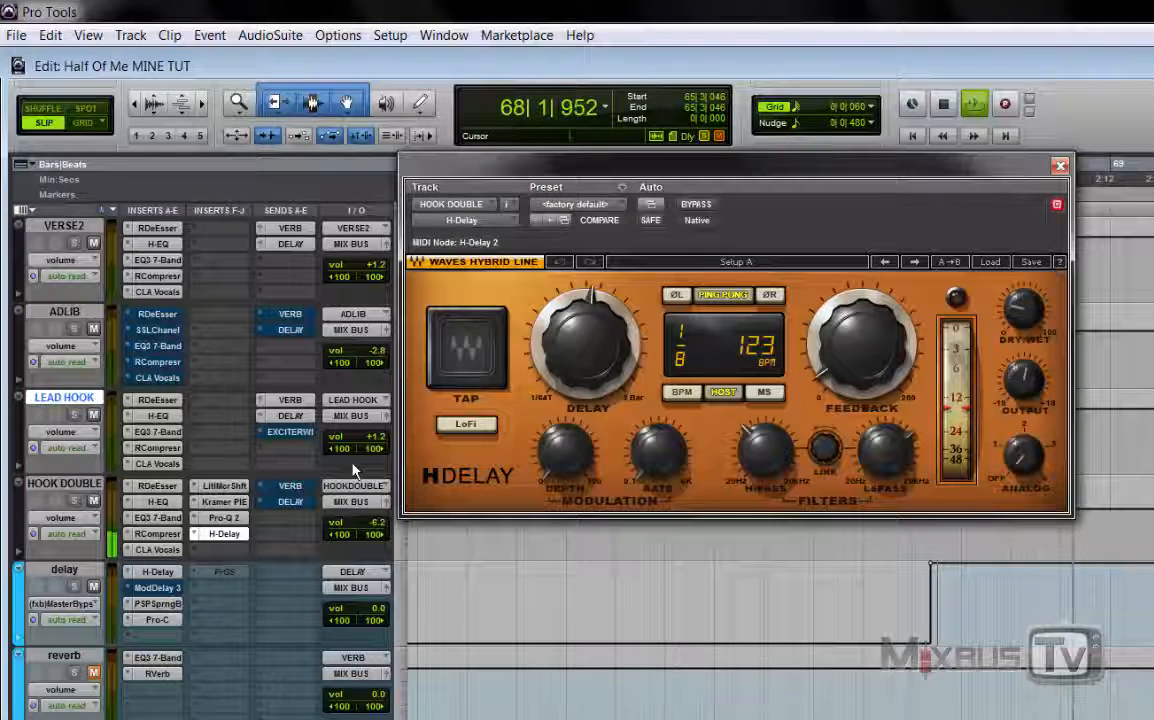
key("space")
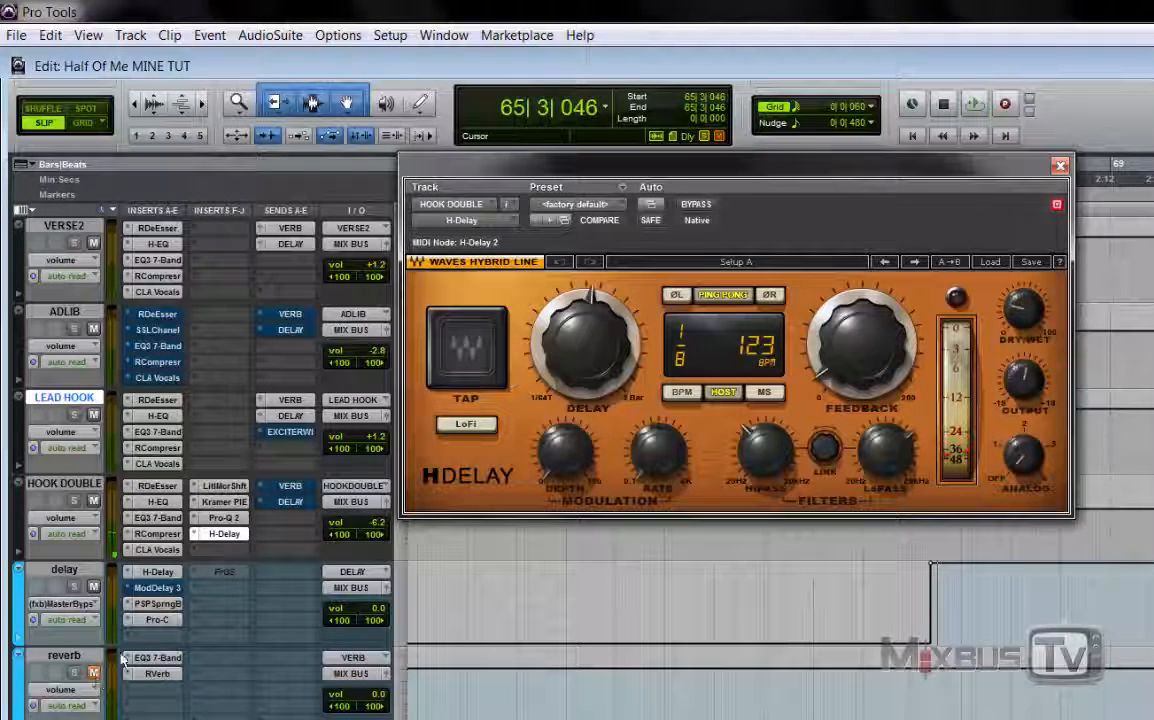
Step: Re-enable the VERB send on the HOOK DOUBLE bus, unmute the reverb return and audition the doubles
left_click(293, 487, "ctrl")
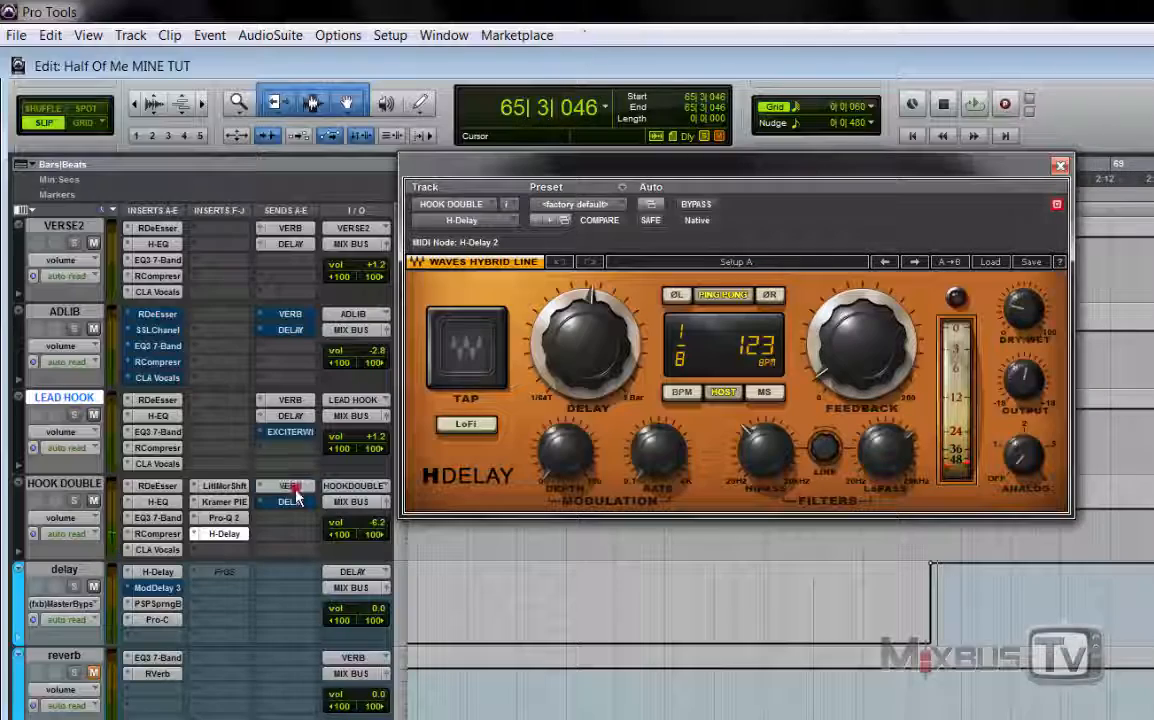
left_click(94, 673)
key("space")
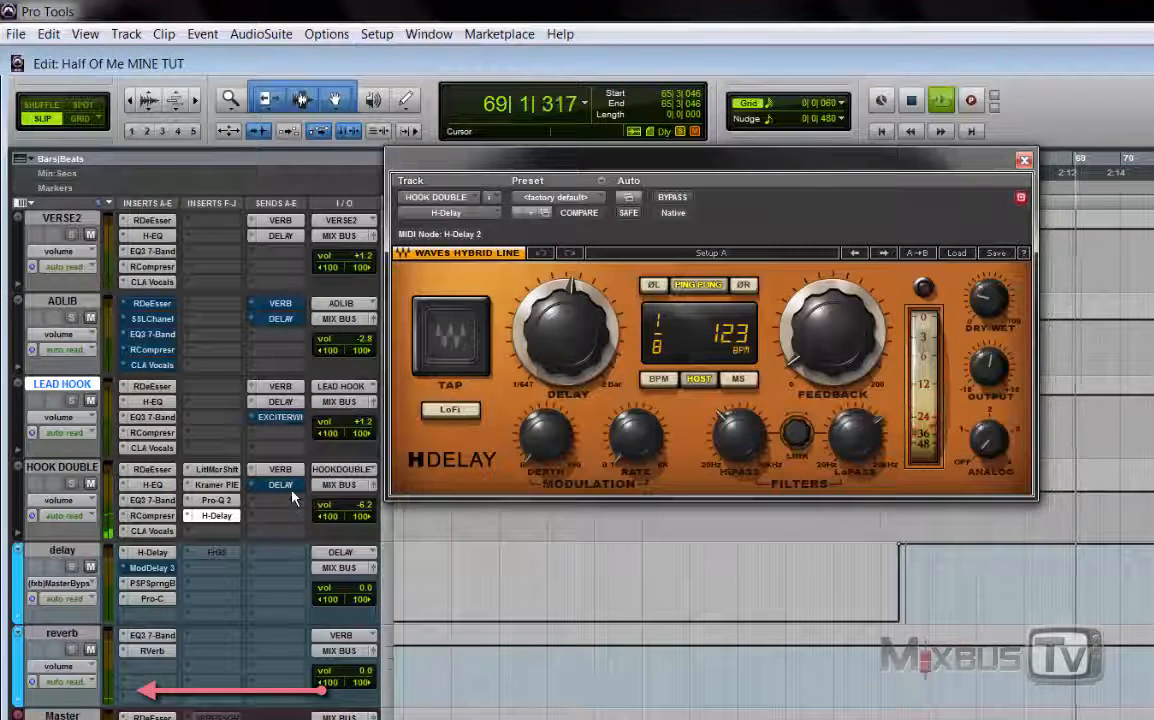
key("space")
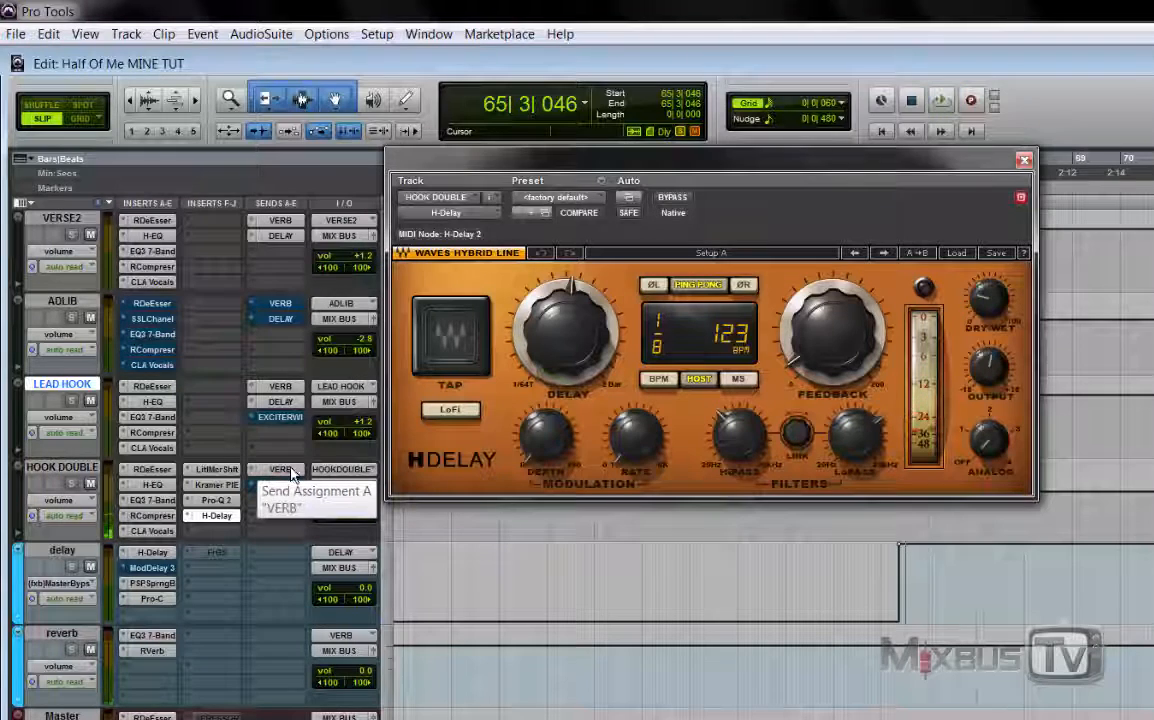
Step: Re-enable the DELAY send on the HOOK DOUBLE bus and audition the doubles with both sends active
left_click(290, 472)
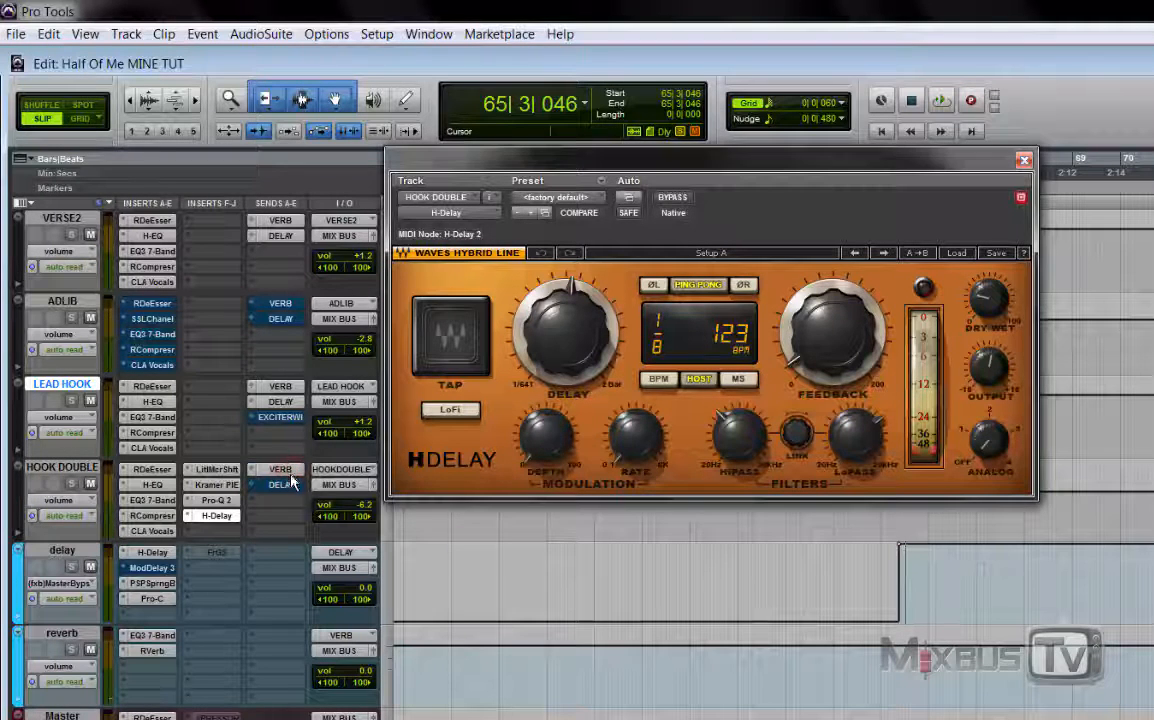
key("space")
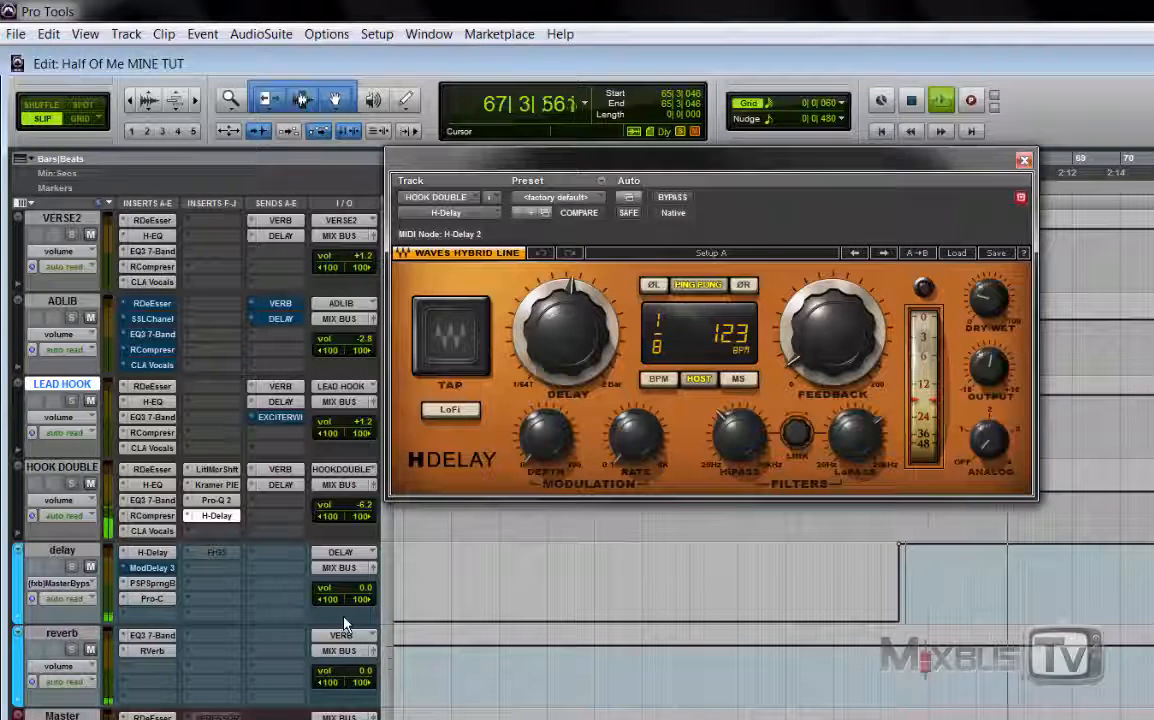
key("space")
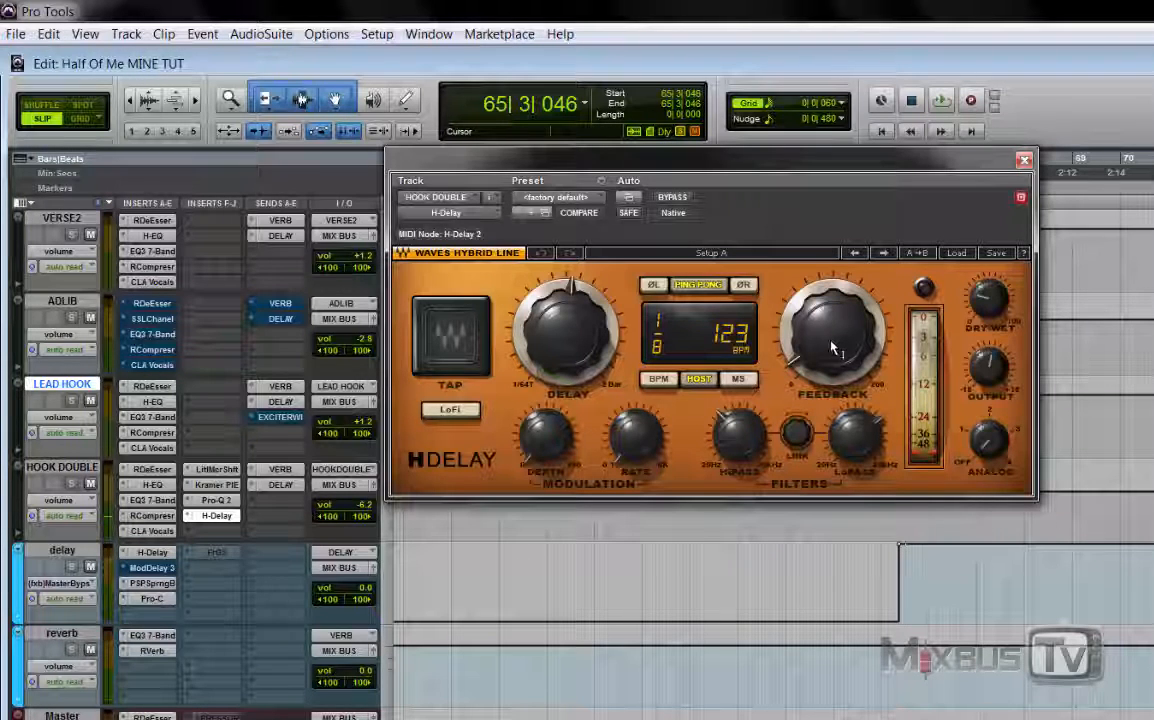
mouse_move(832, 347)
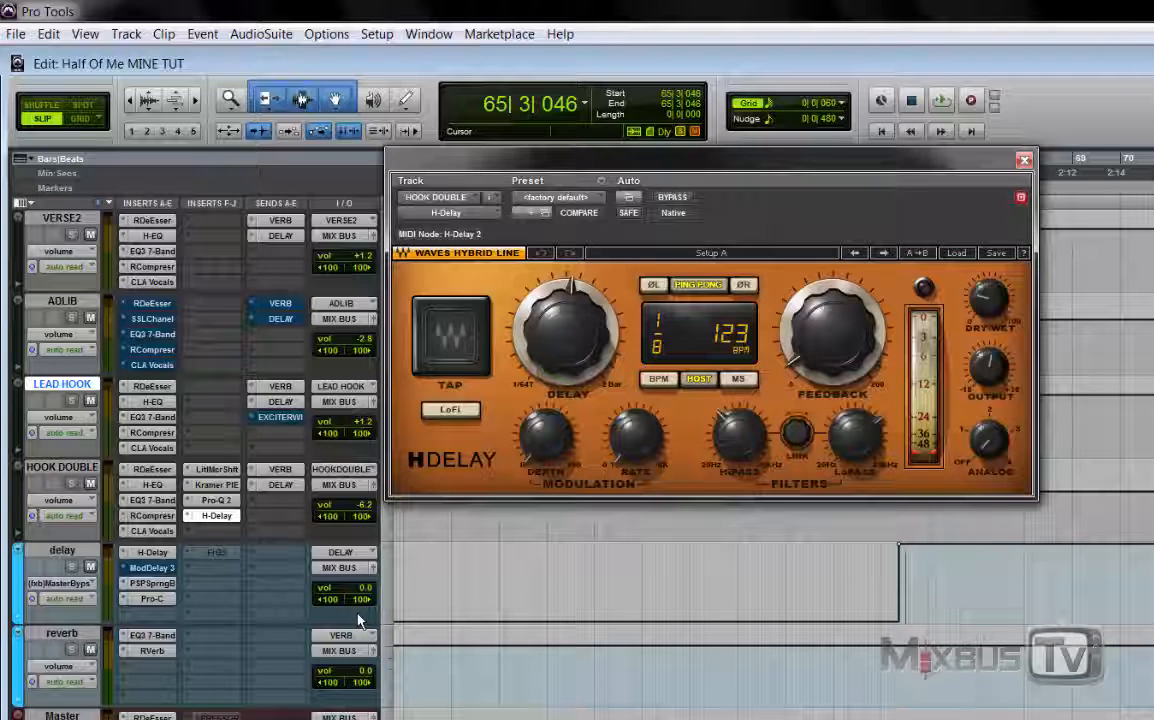
Step: Start playback and solo the Hook and Hook.dup1 tracks to hear the lead together with the doubles
key("space")
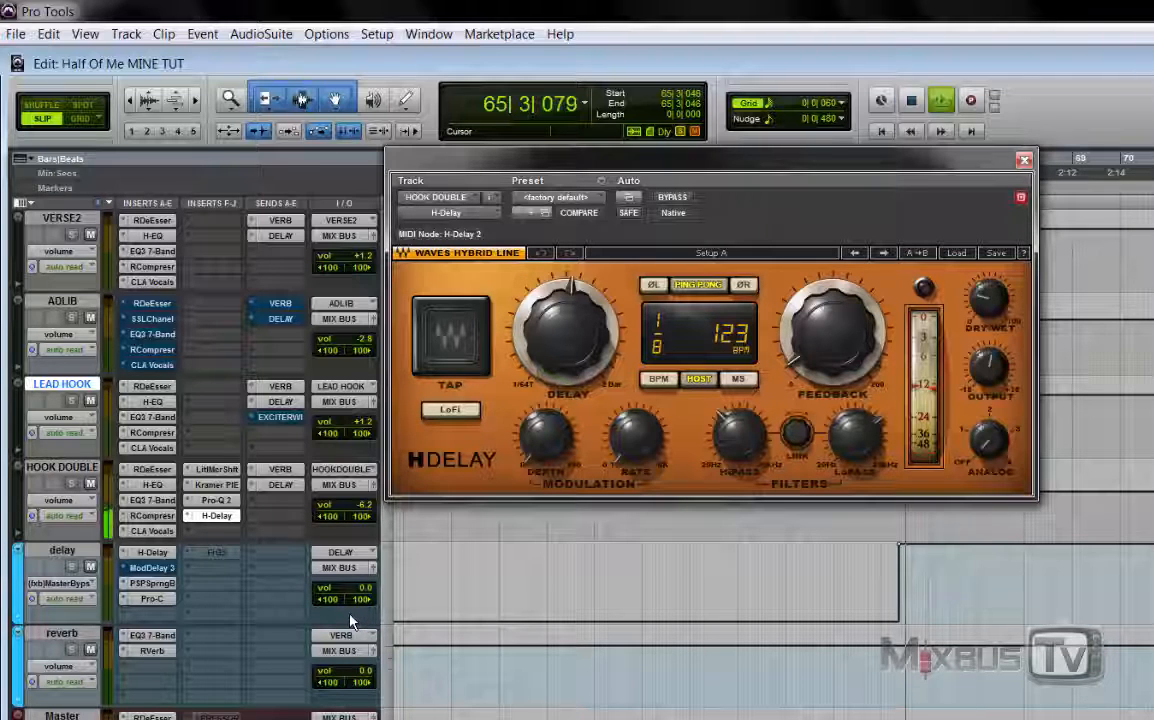
scroll(161, 408, "up", 10)
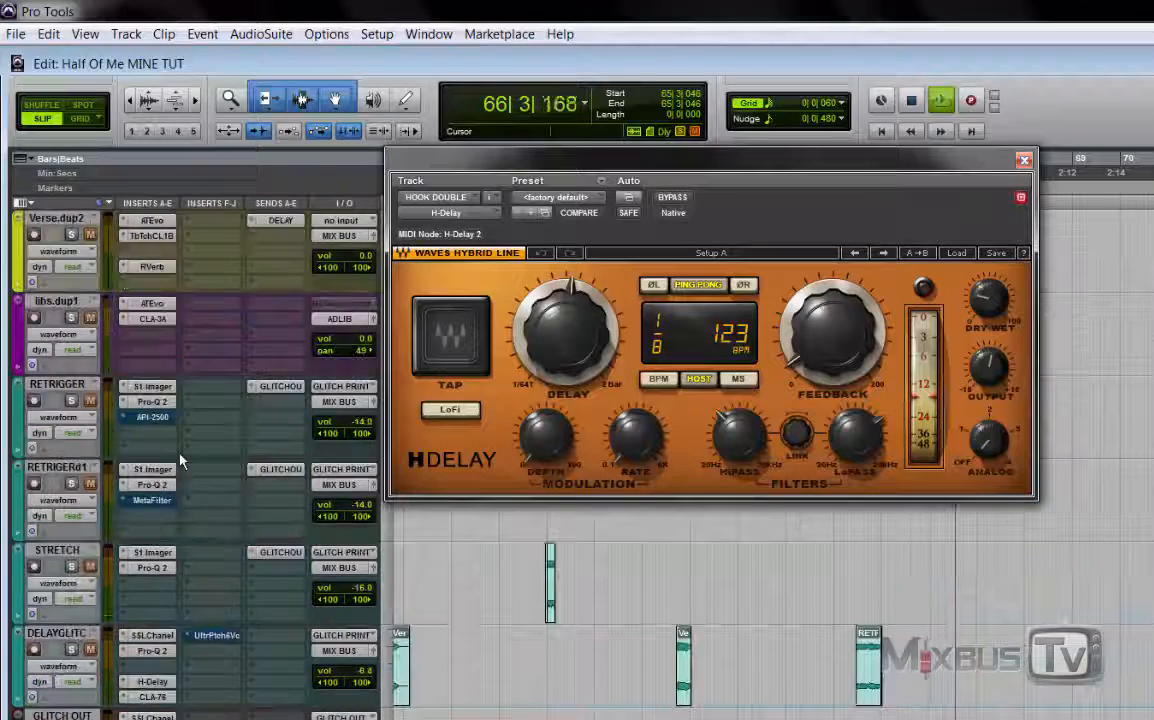
left_click(71, 484)
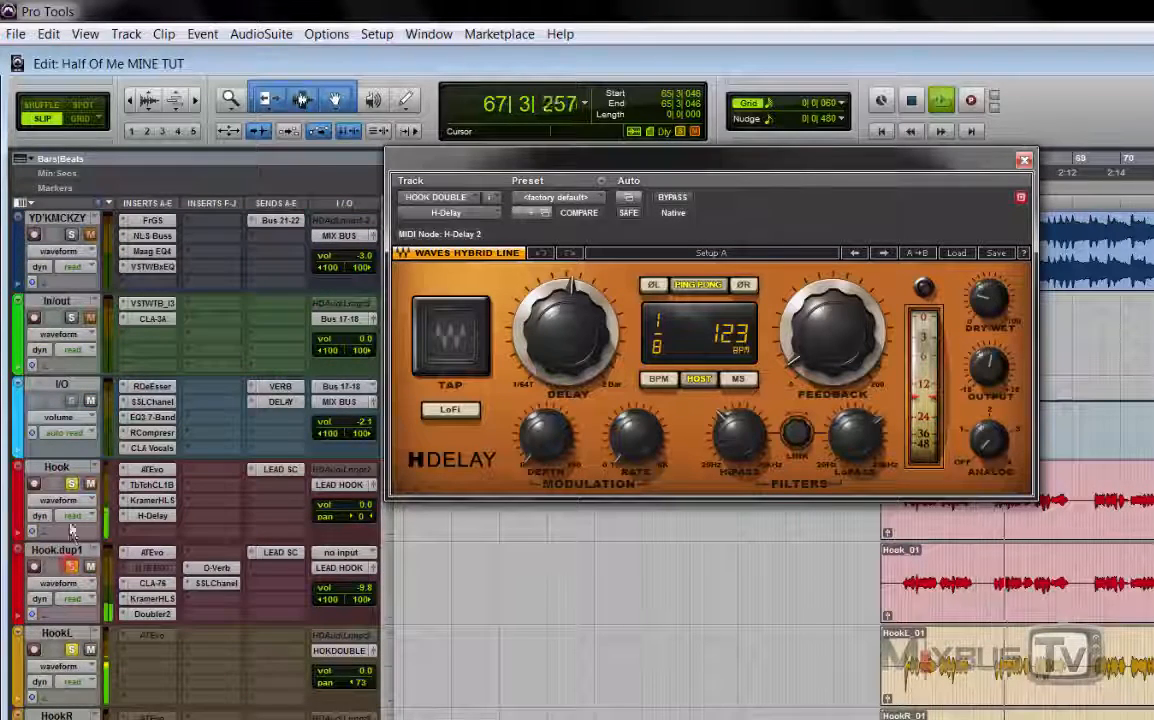
left_click(71, 567)
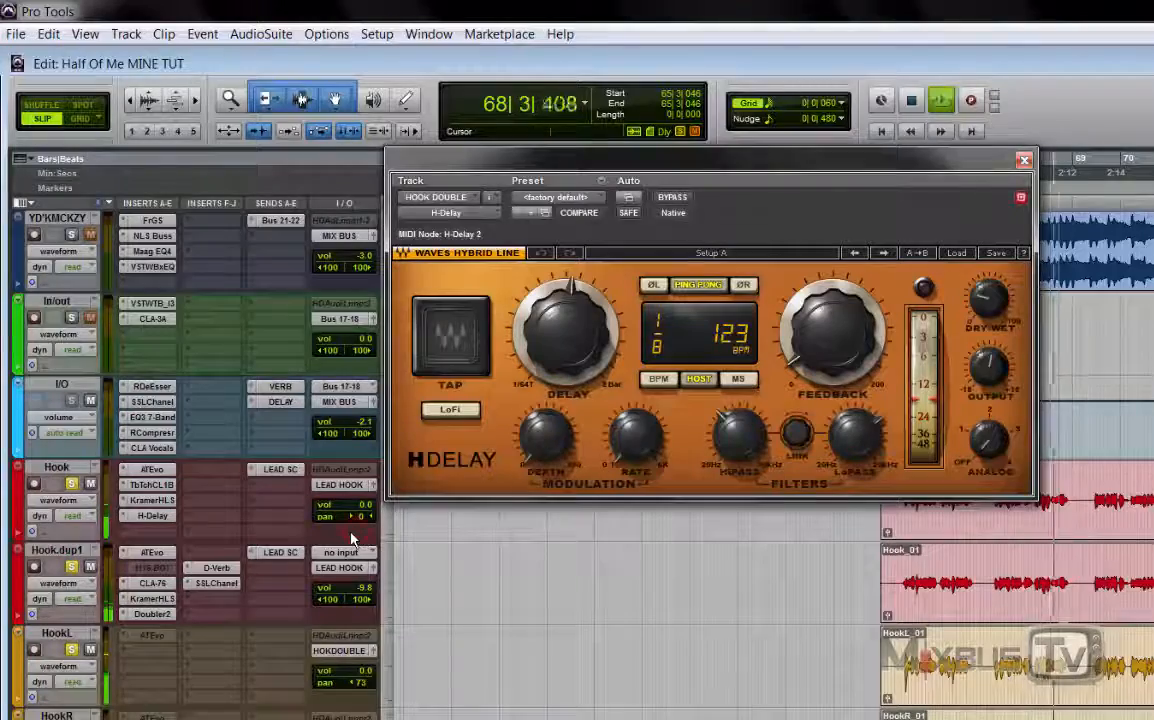
scroll(352, 538, "down", 5)
scroll(320, 570, "down", 12)
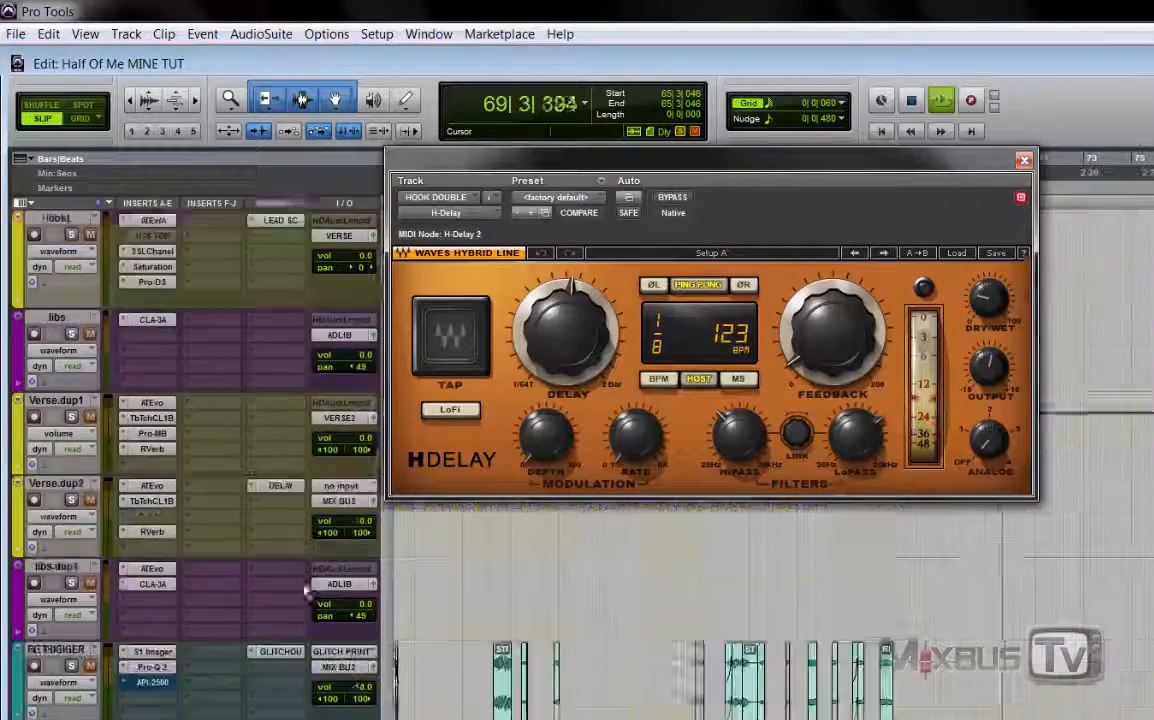
scroll(303, 590, "down", 5)
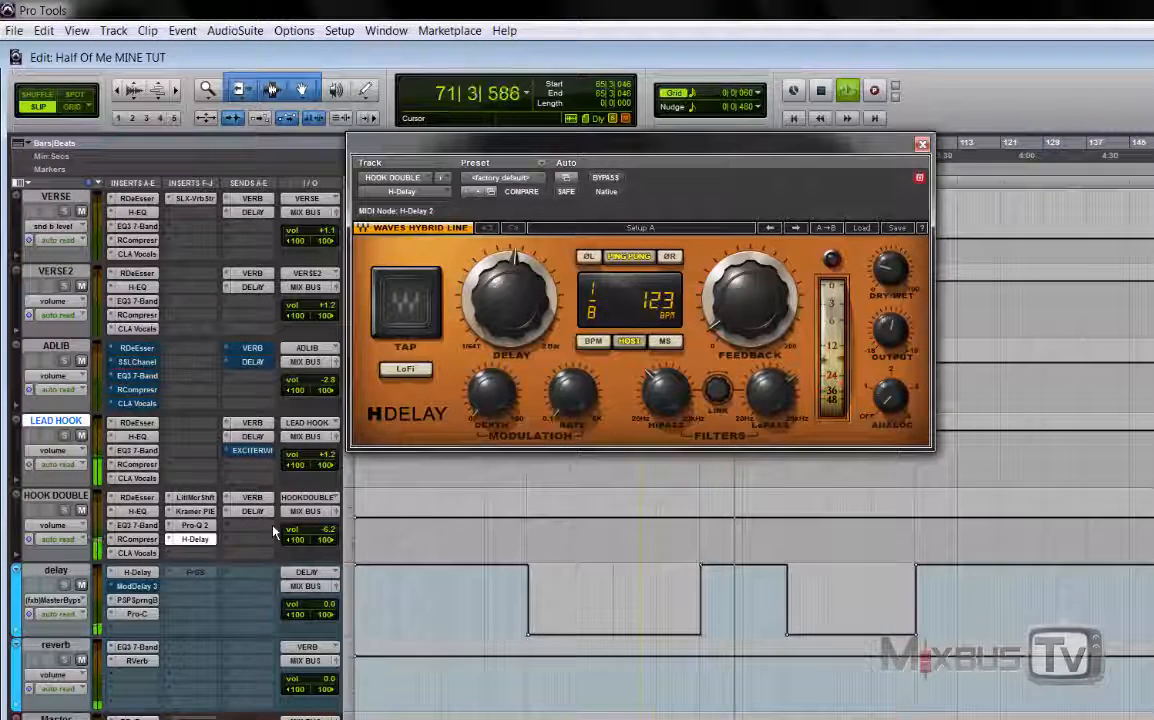
Step: Compare the hook with the delay and reverb returns muted and HOOK DOUBLE's H-Delay bypassed, leaving all of them active and playback stopped
left_click(82, 586)
left_click(82, 661)
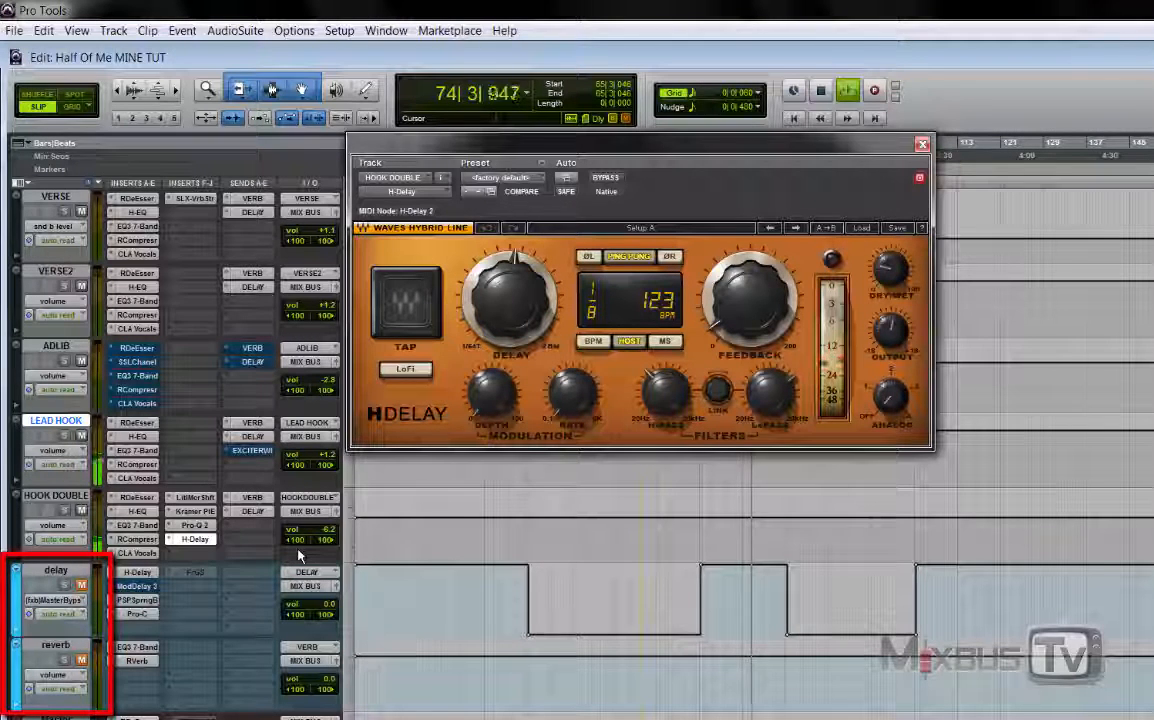
left_click(196, 541, "ctrl")
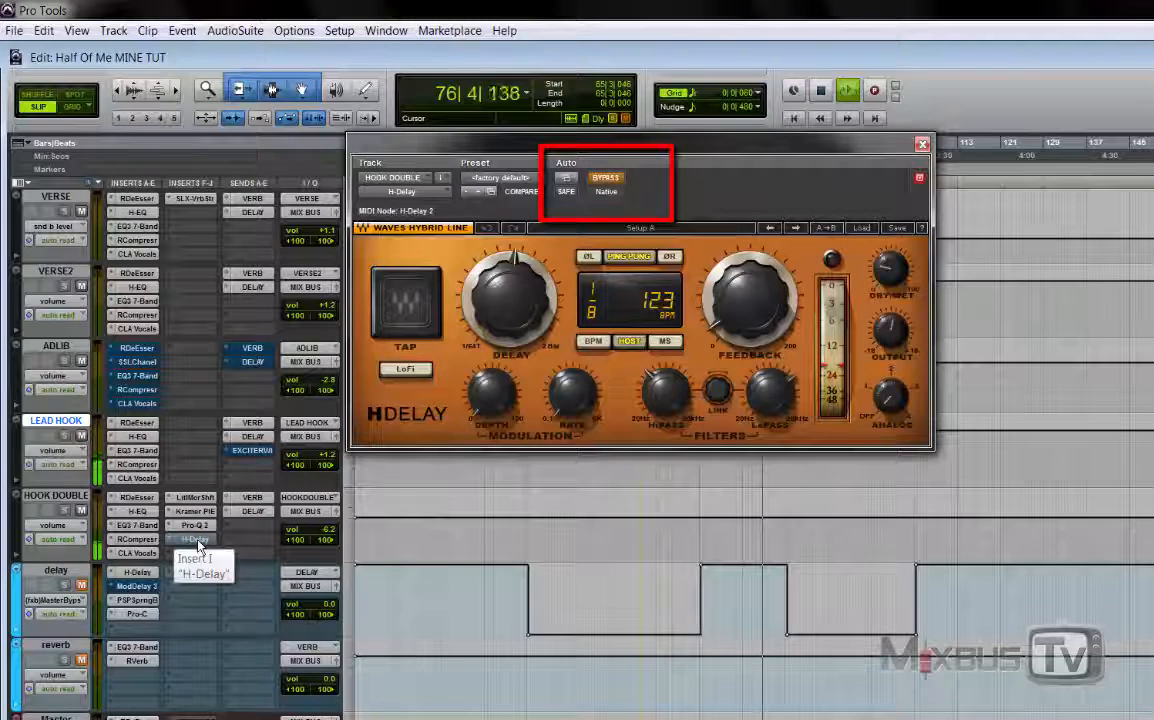
left_click(196, 541, "ctrl")
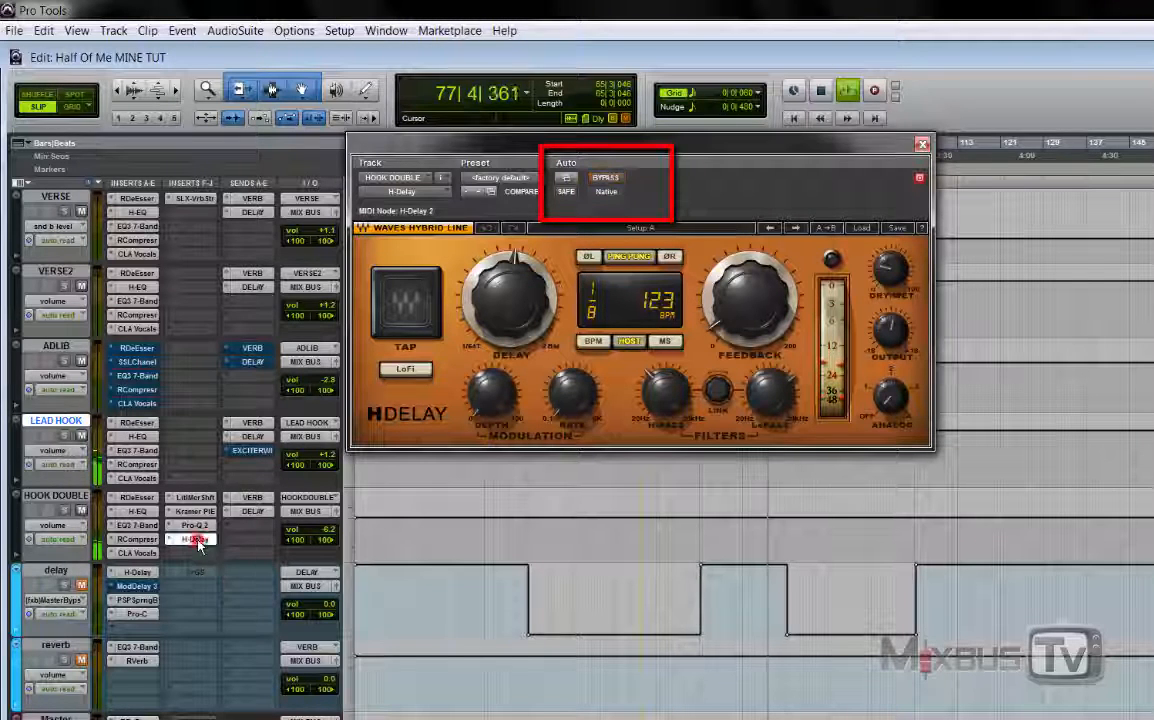
left_click(82, 586)
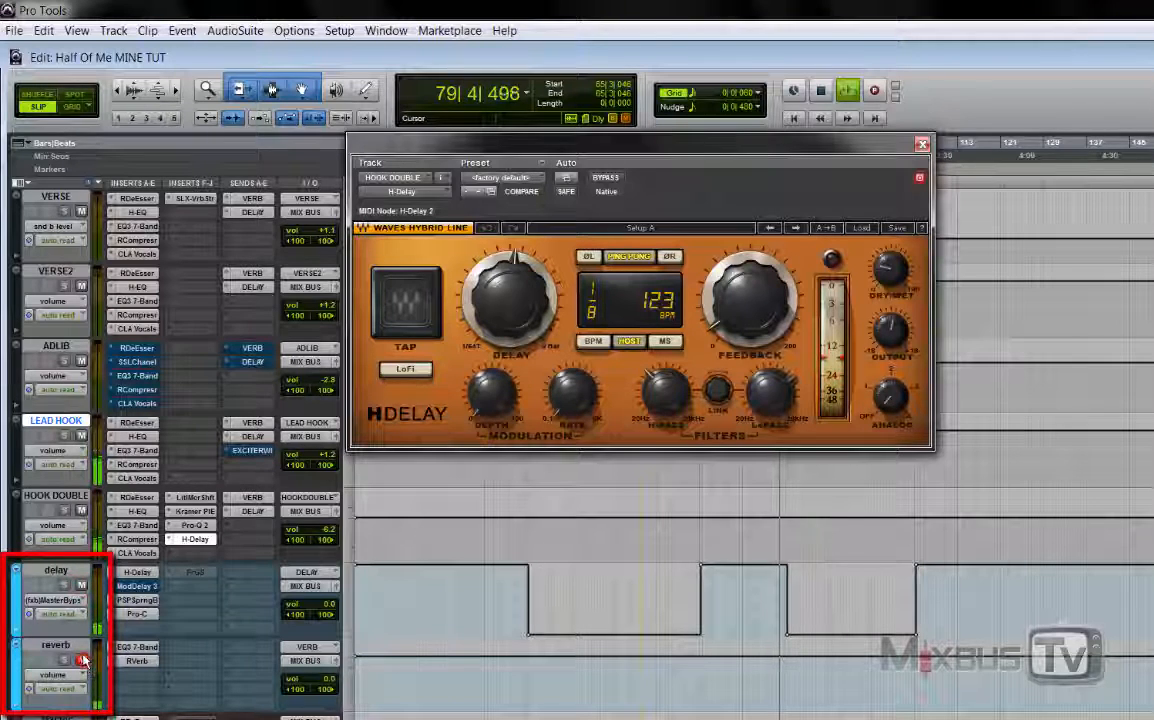
left_click(82, 660)
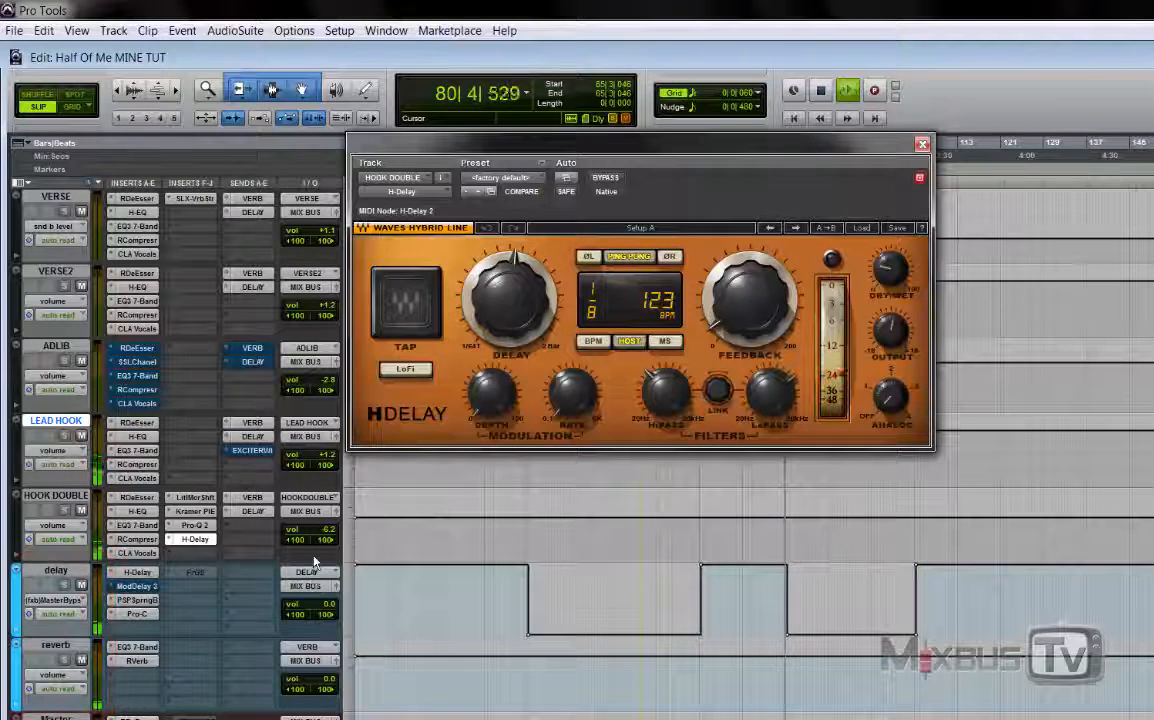
key("space")
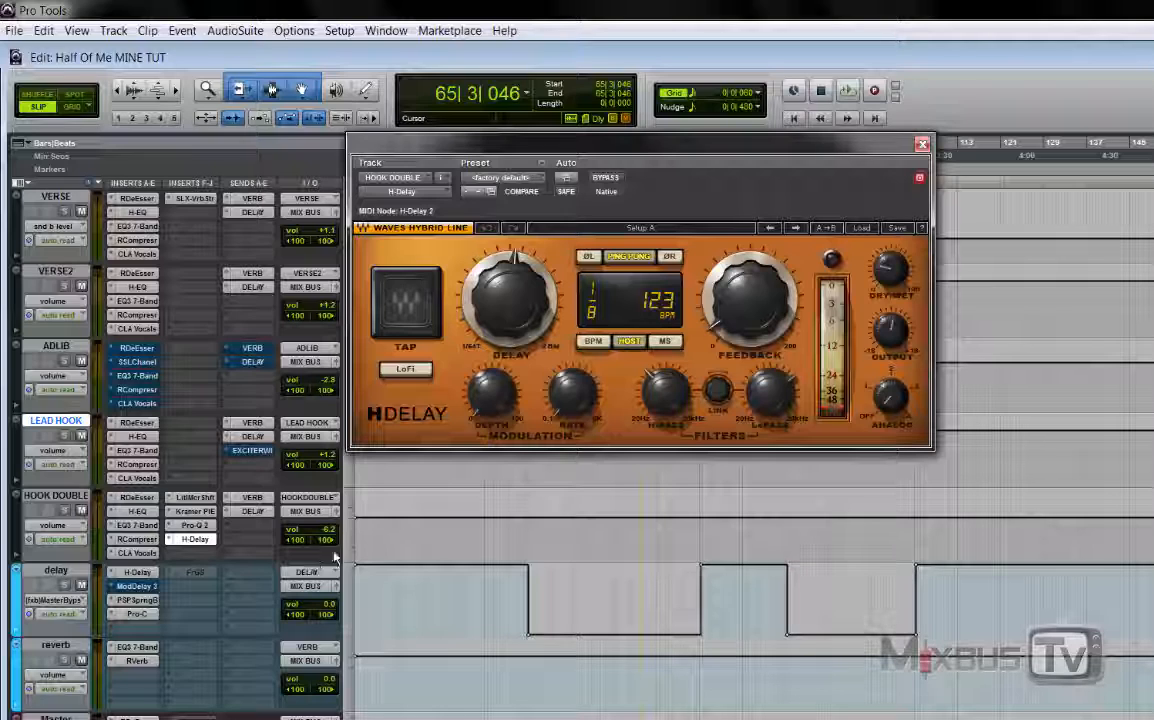
Step: Close H-Delay, clear the hook track solos and start playback with the beat from 65|1|728
scroll(731, 483, "up", 15)
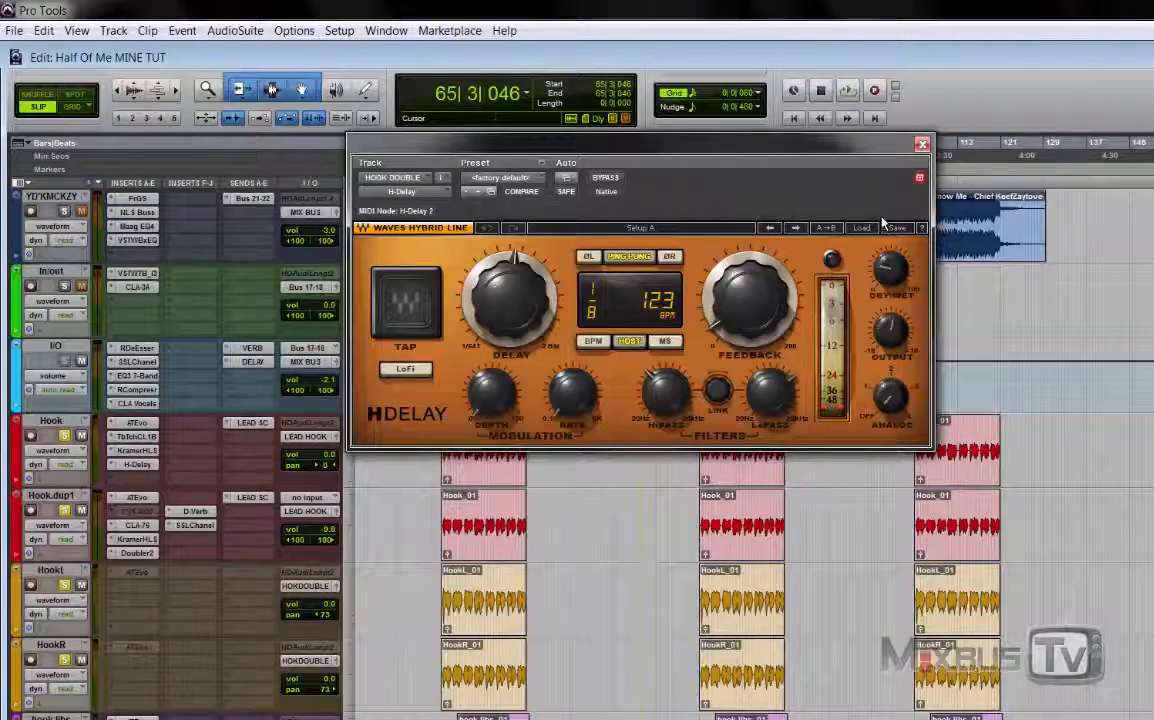
left_click(922, 145)
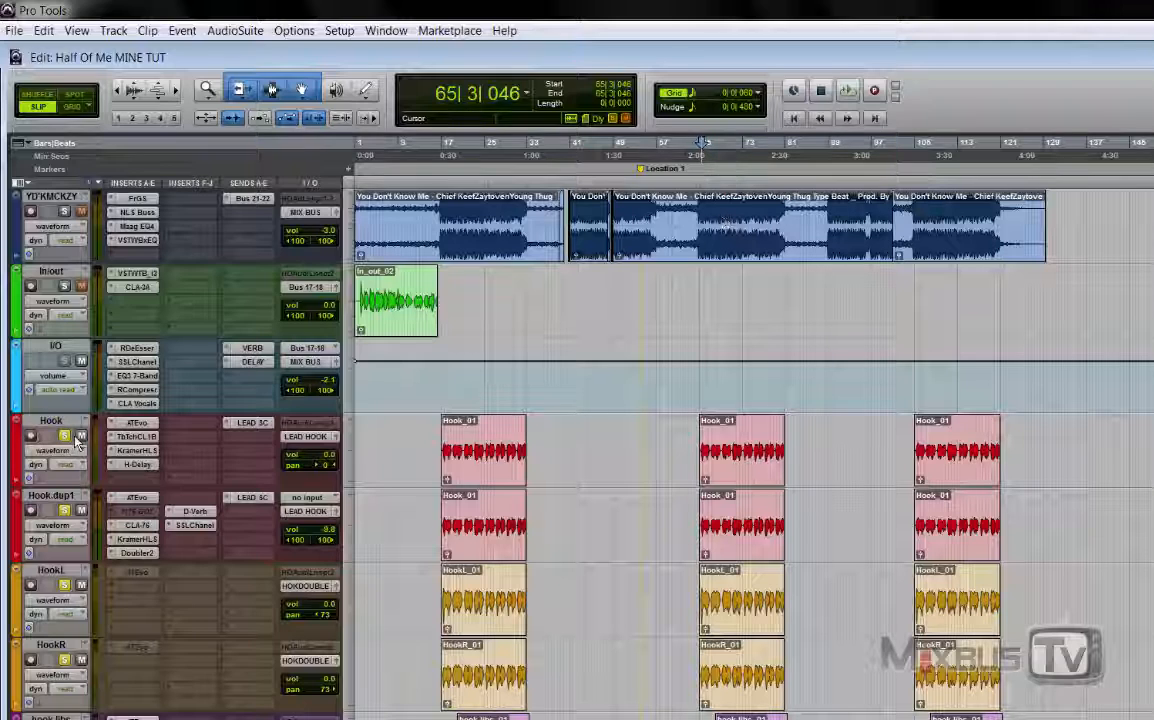
left_click(699, 208)
key("space")
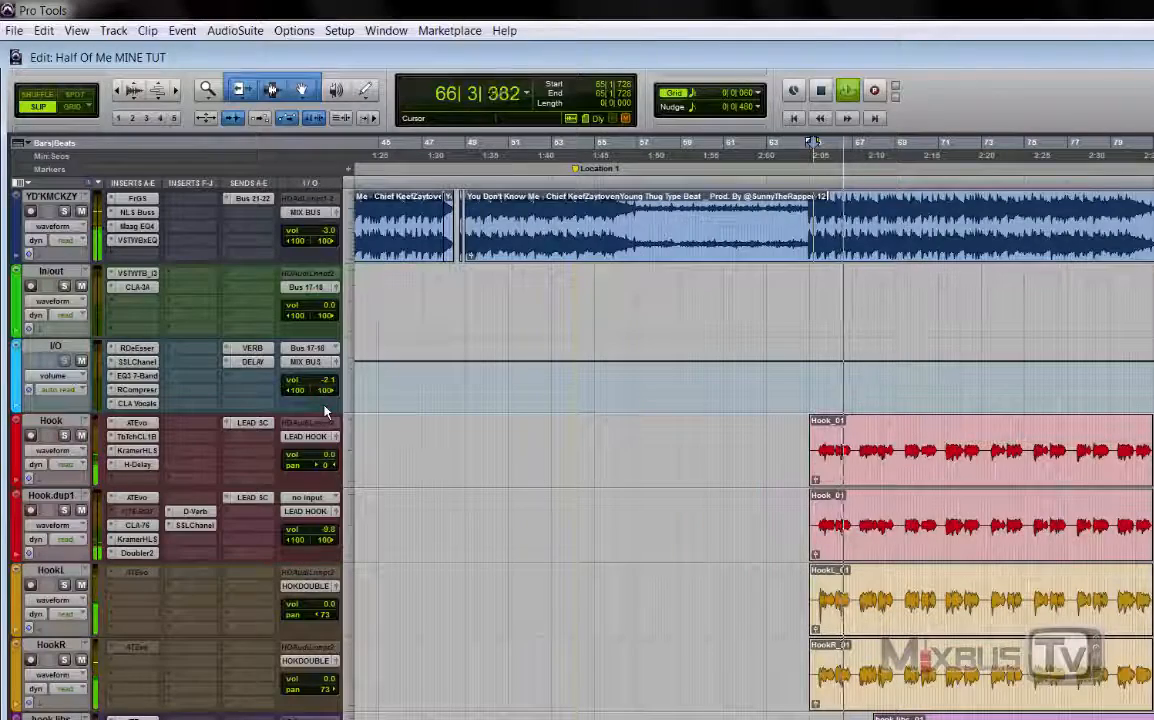
Step: Look over the hook tracks and vocal buses across the whole song during playback, and stop it
key("ctrl+bracketleft")
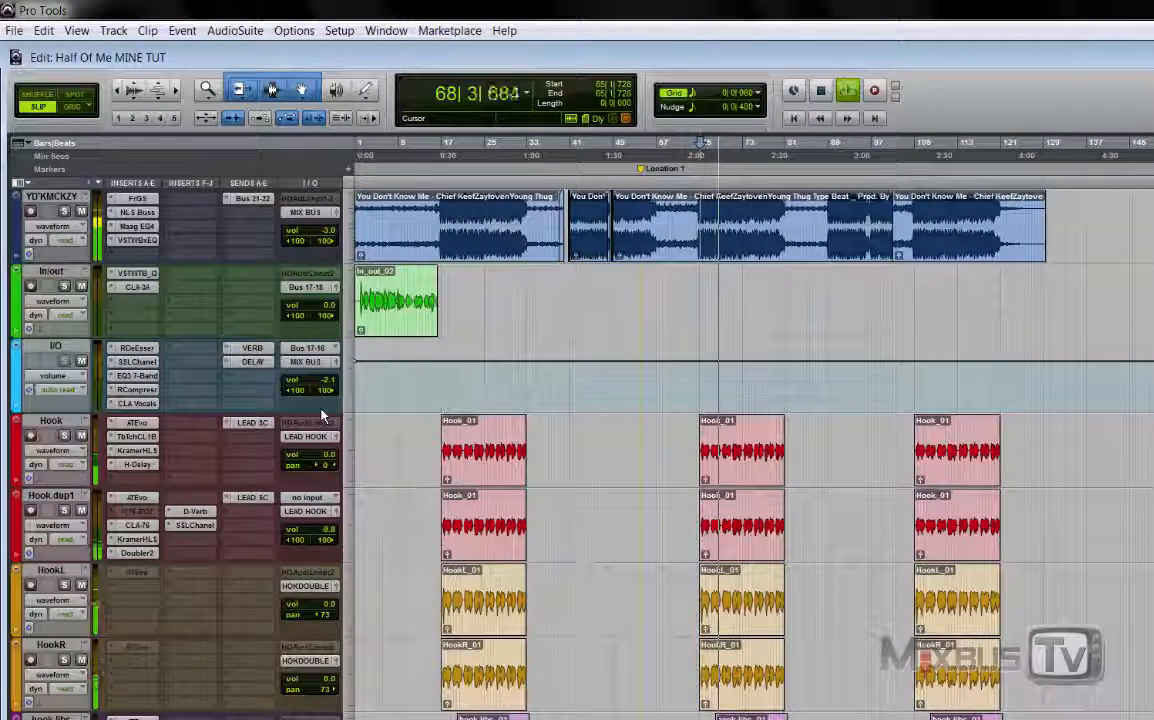
scroll(322, 416, "down", 5)
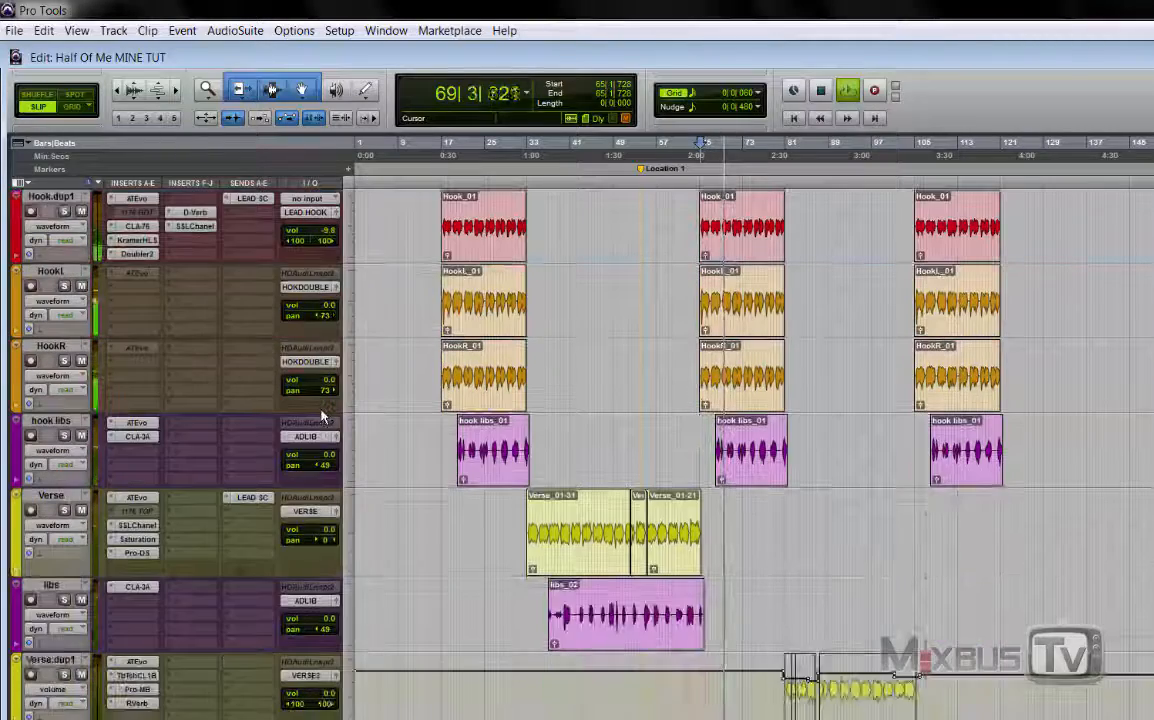
scroll(321, 413, "down", 15)
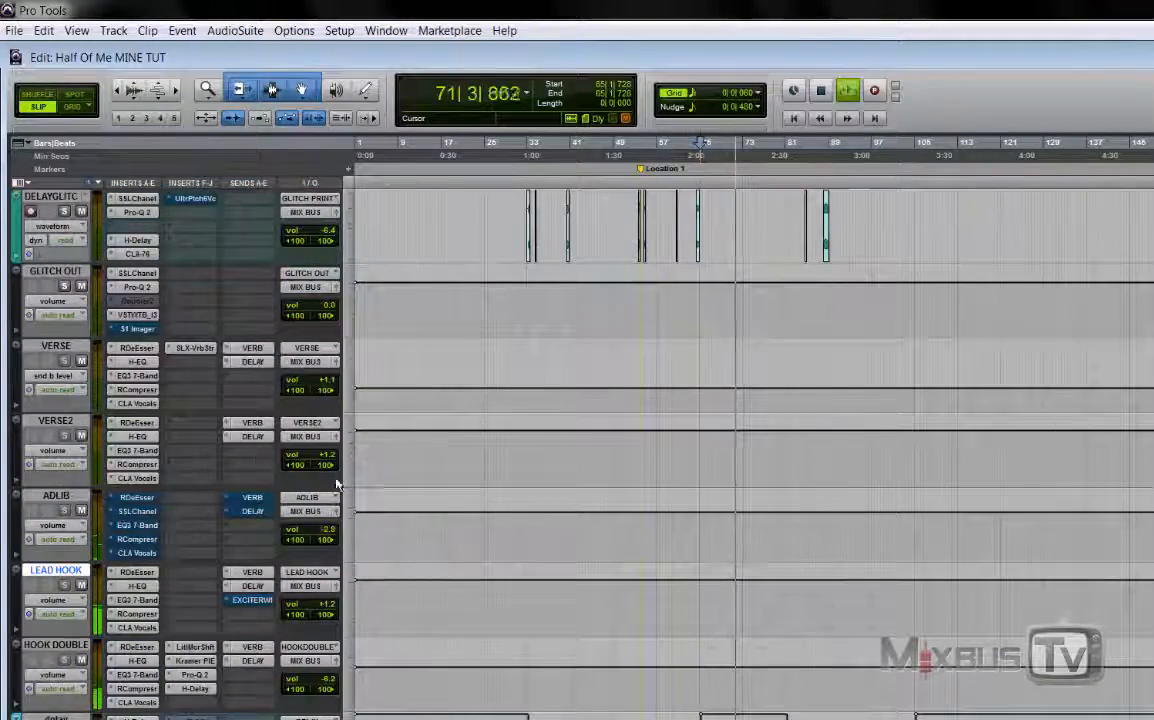
scroll(336, 485, "up", 15)
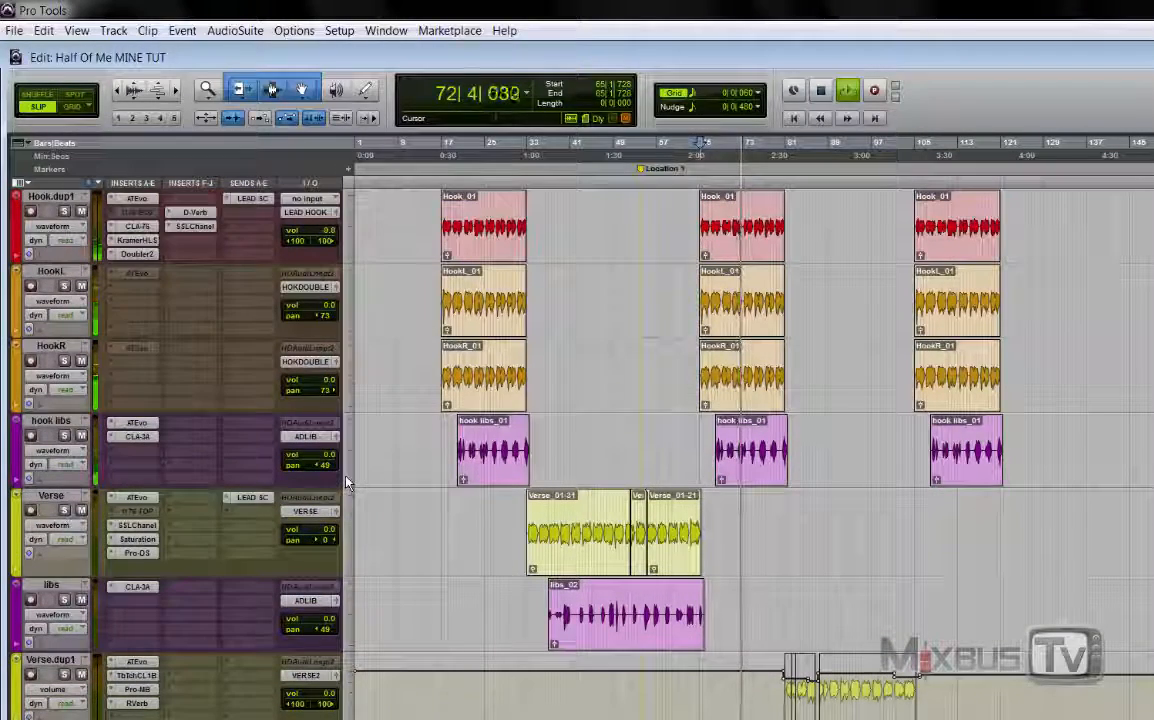
key("space")
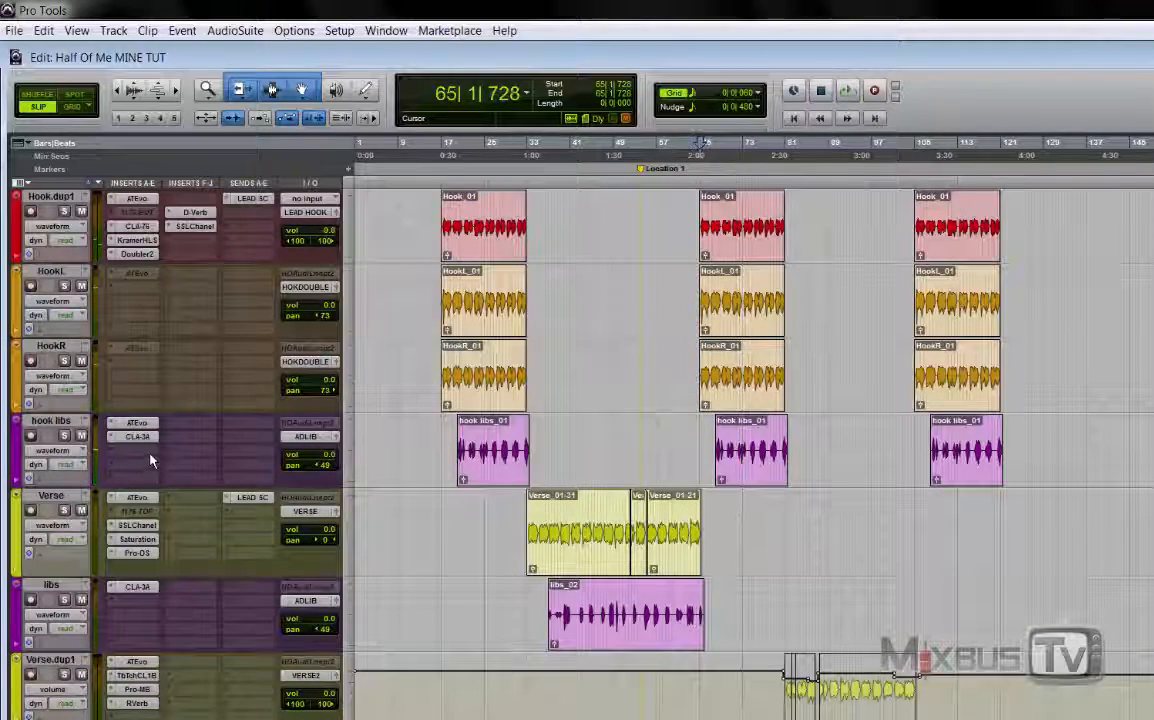
Step: View the hook libs track's Auto-Tune Evo, select its last clip, and switch to viewing its CLA-3A with Auto-Tune Evo closed
left_click(150, 424)
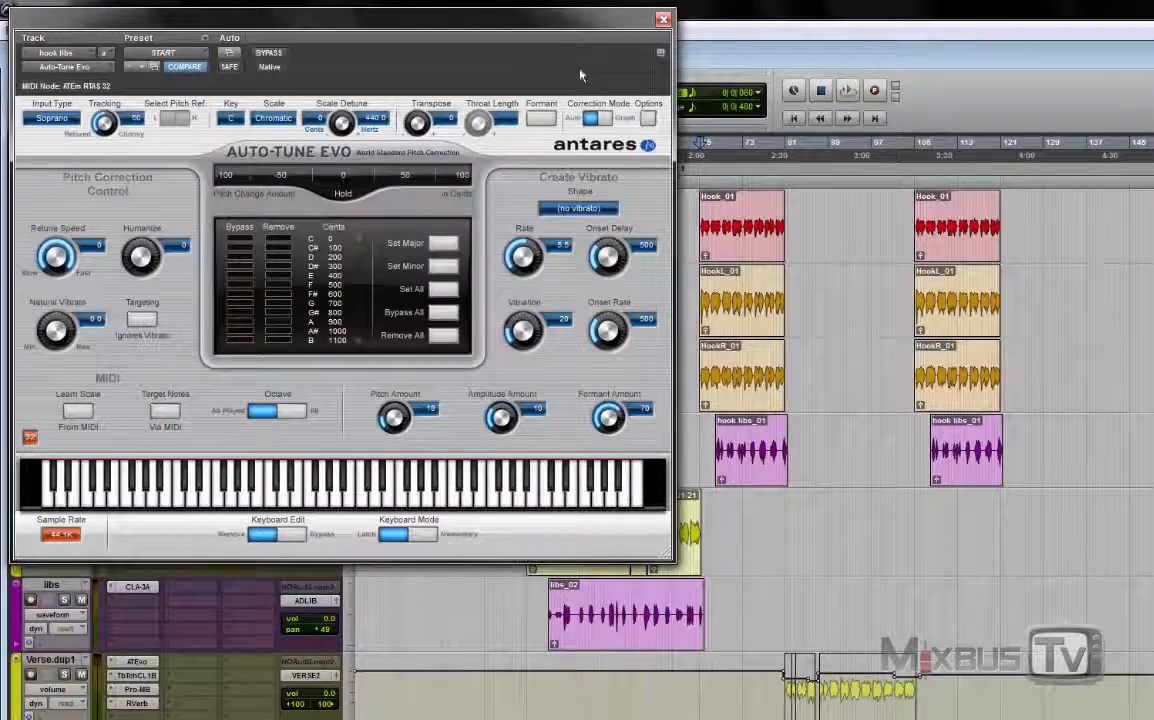
left_click_drag(581, 34, 753, 37)
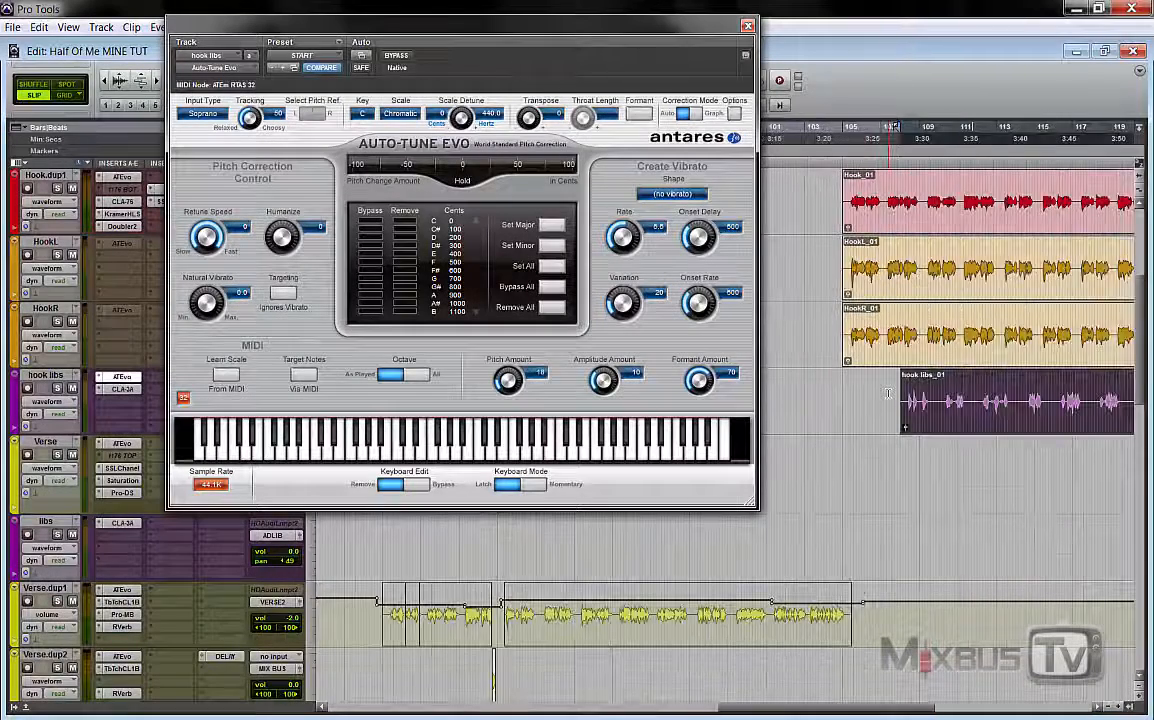
key("r")
left_click(867, 387)
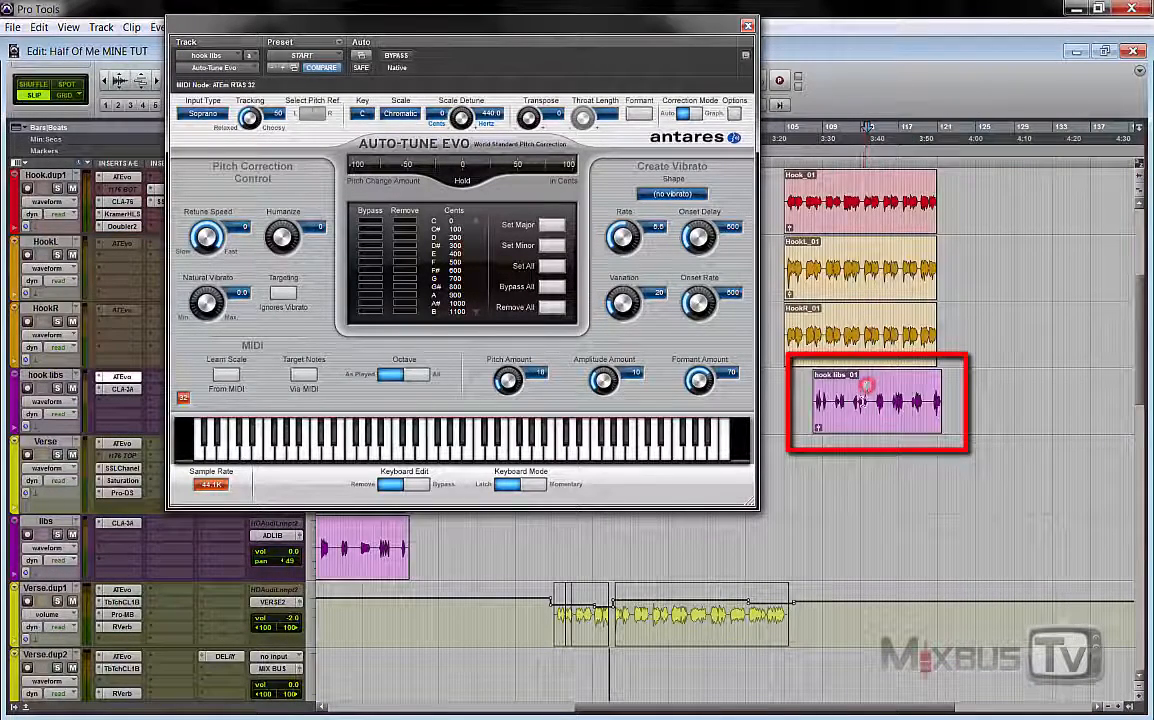
left_click(861, 402)
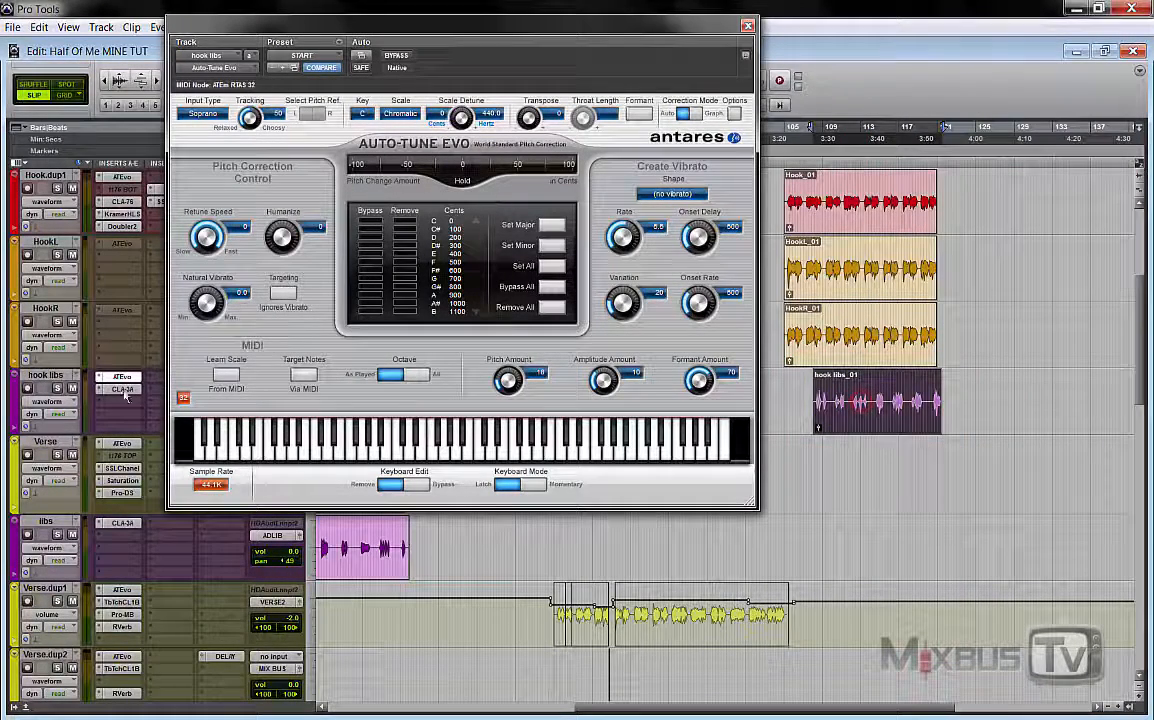
left_click(123, 390)
left_click(747, 27)
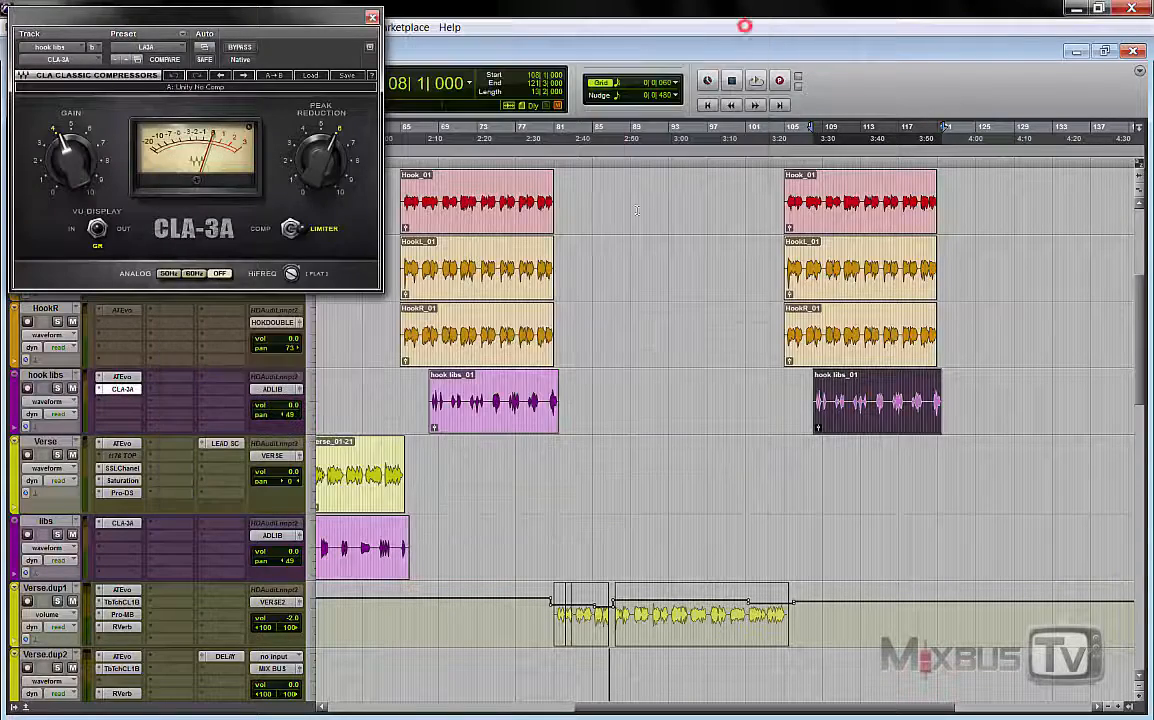
Step: Play the hook libs clip starting at bar 68 with the hook libs track soloed
left_click(507, 410)
key("space")
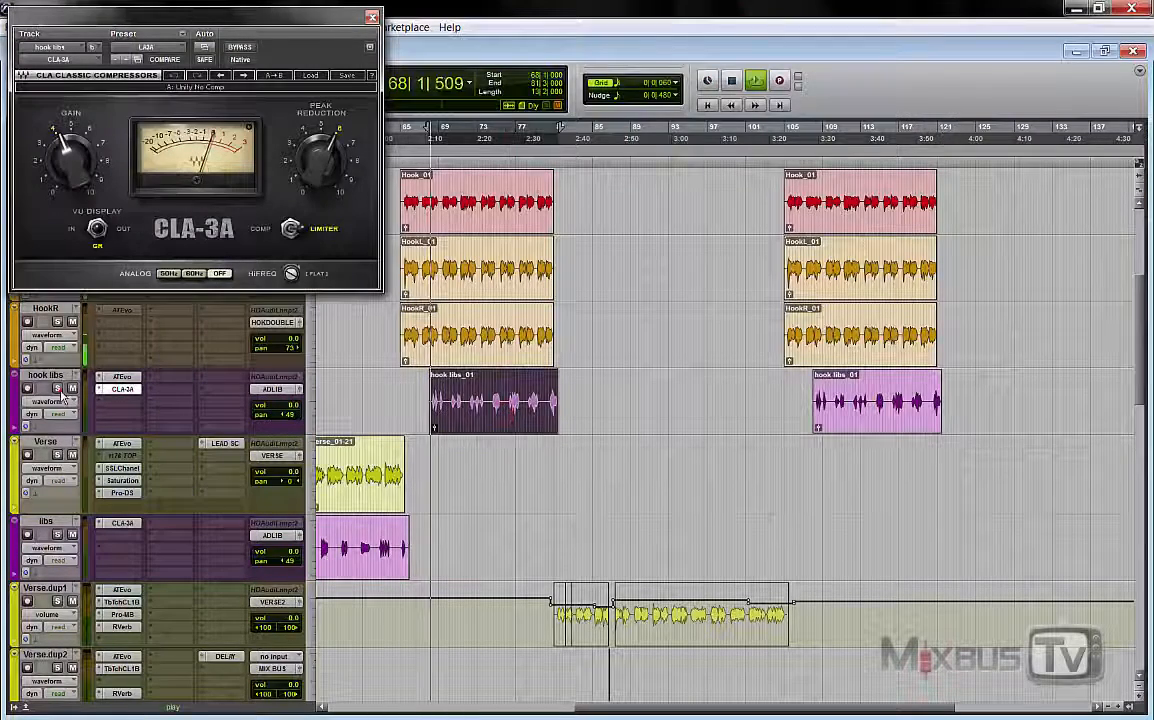
left_click(59, 390)
key("t")
key("t")
key("t")
key("r")
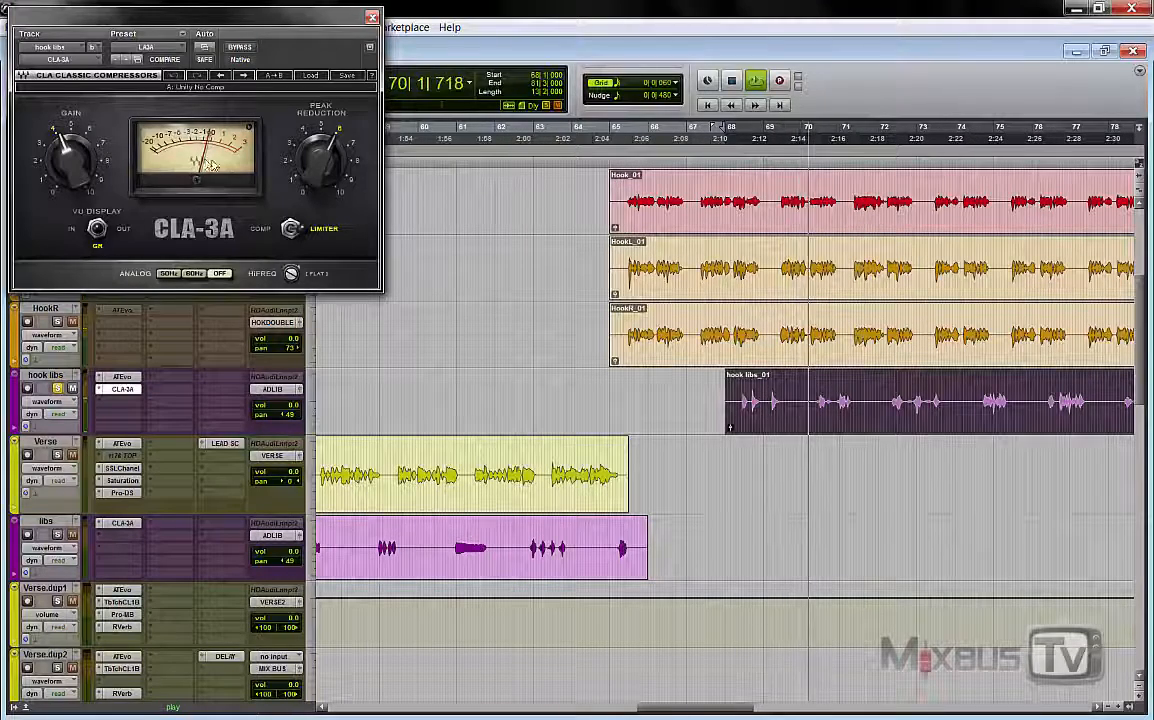
Step: Close CLA-3A and activate the bypassed RDeEsser on the ADLIB bus while the hook libs play
left_click(373, 17)
scroll(50, 383, "down", 15)
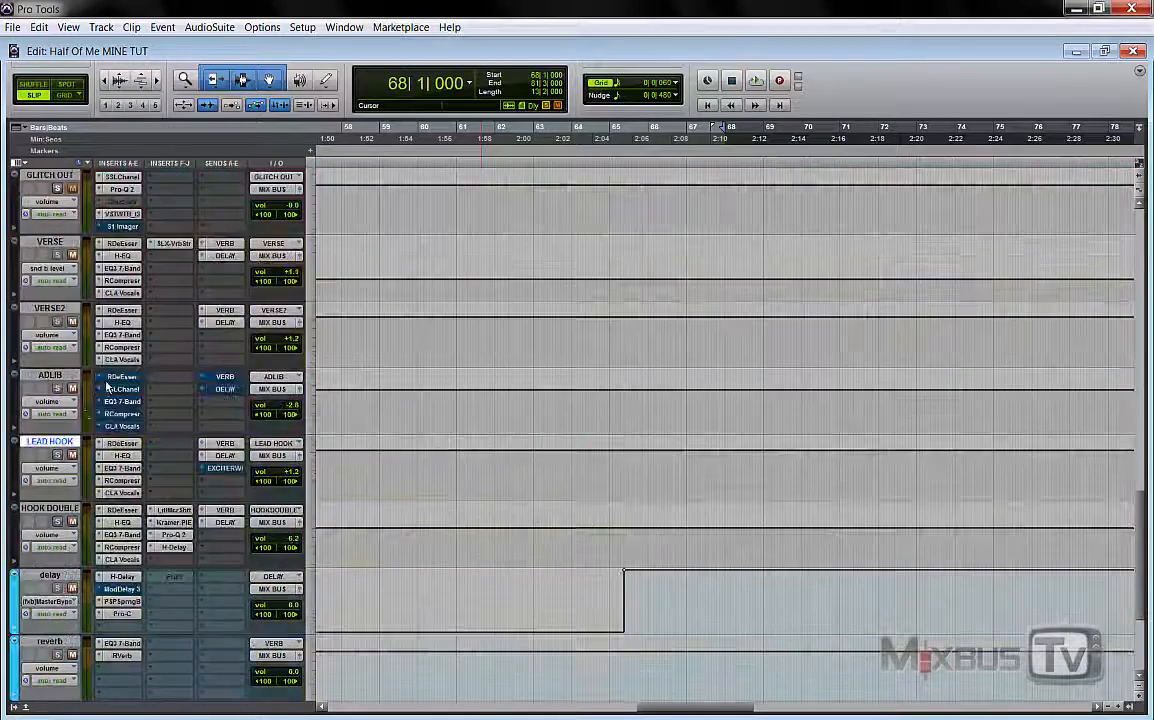
left_click(123, 377)
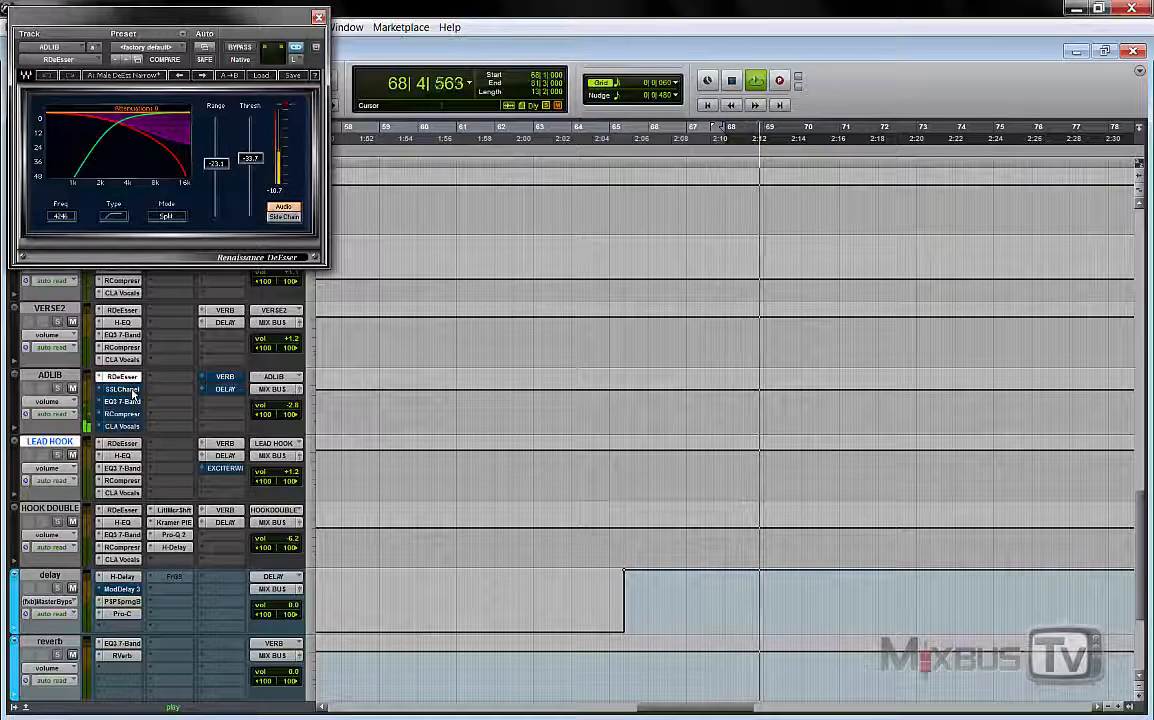
Step: Take ADLIB's SSLChannel out of bypass and close the RDeEsser window
left_click(130, 390)
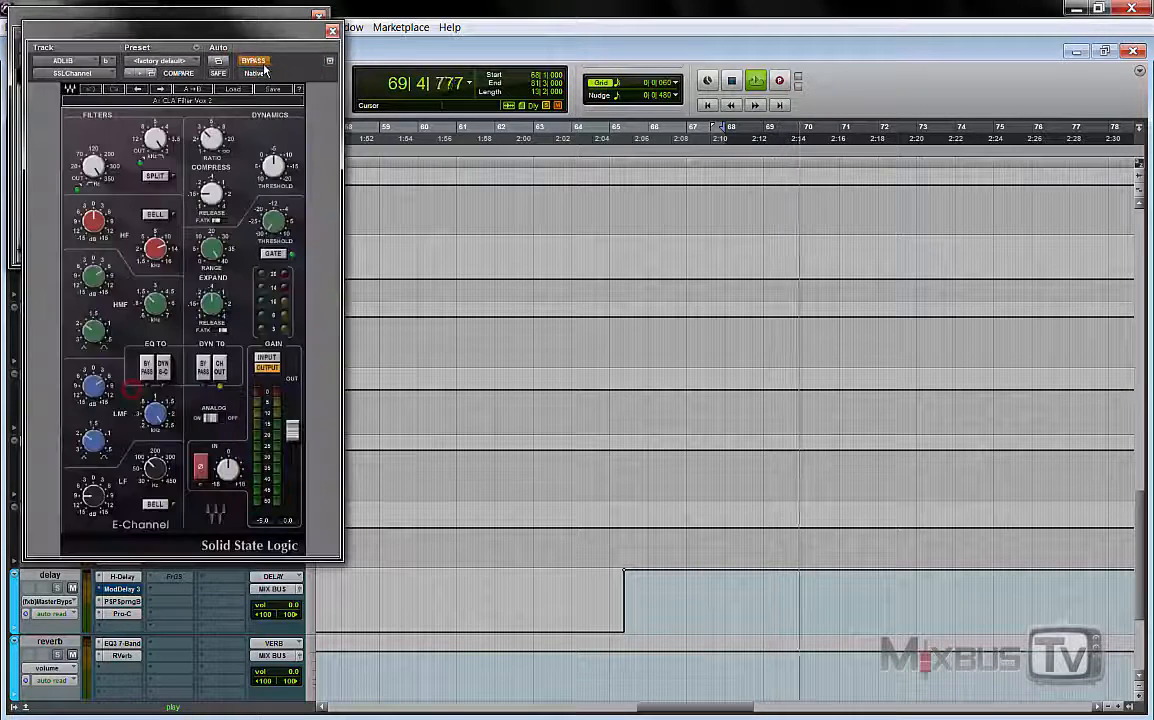
left_click(263, 63)
left_click_drag(150, 22, 318, 14)
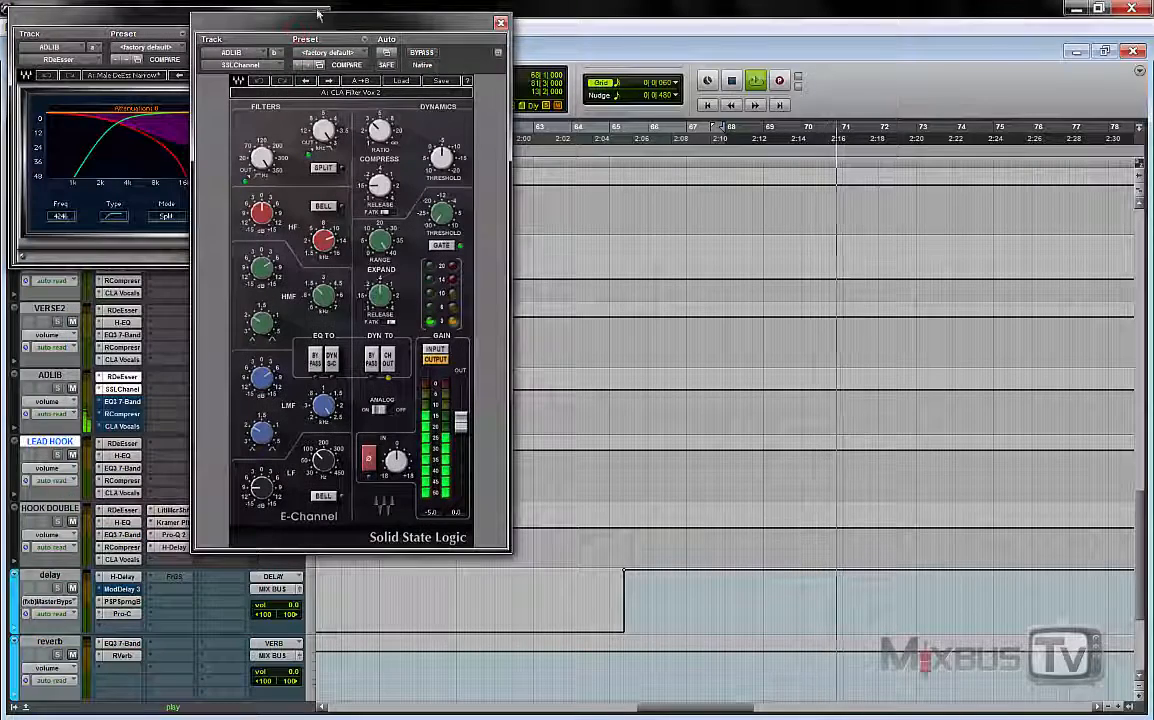
left_click(160, 19)
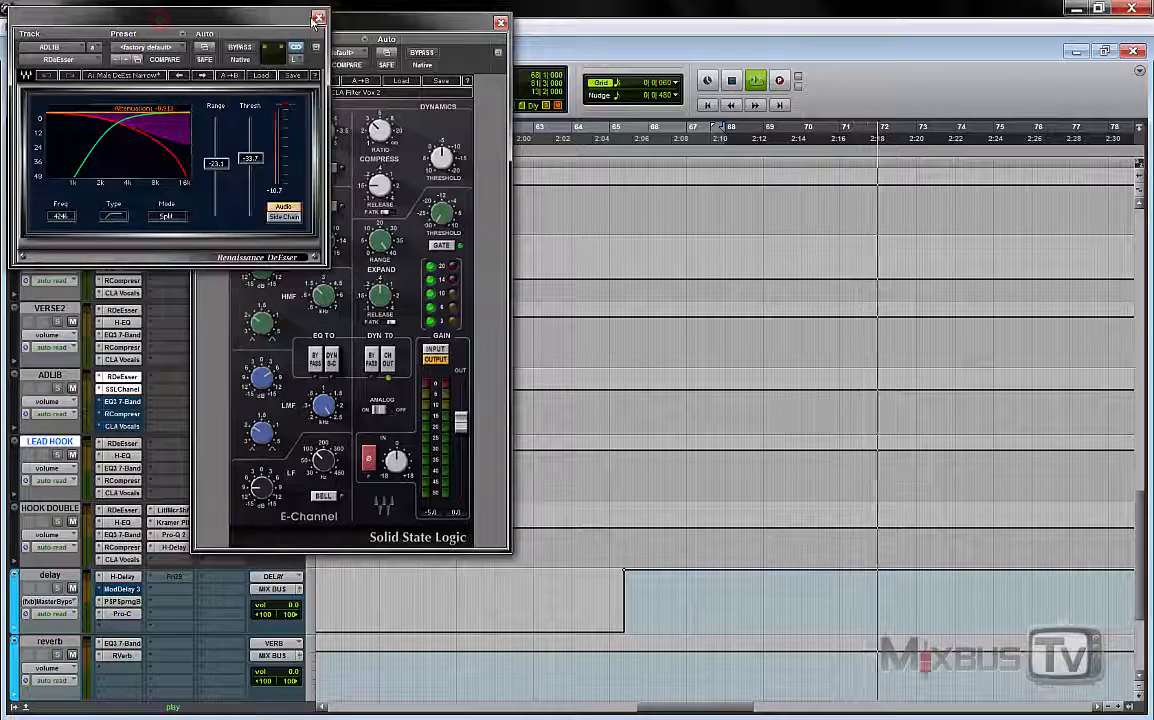
left_click(318, 18)
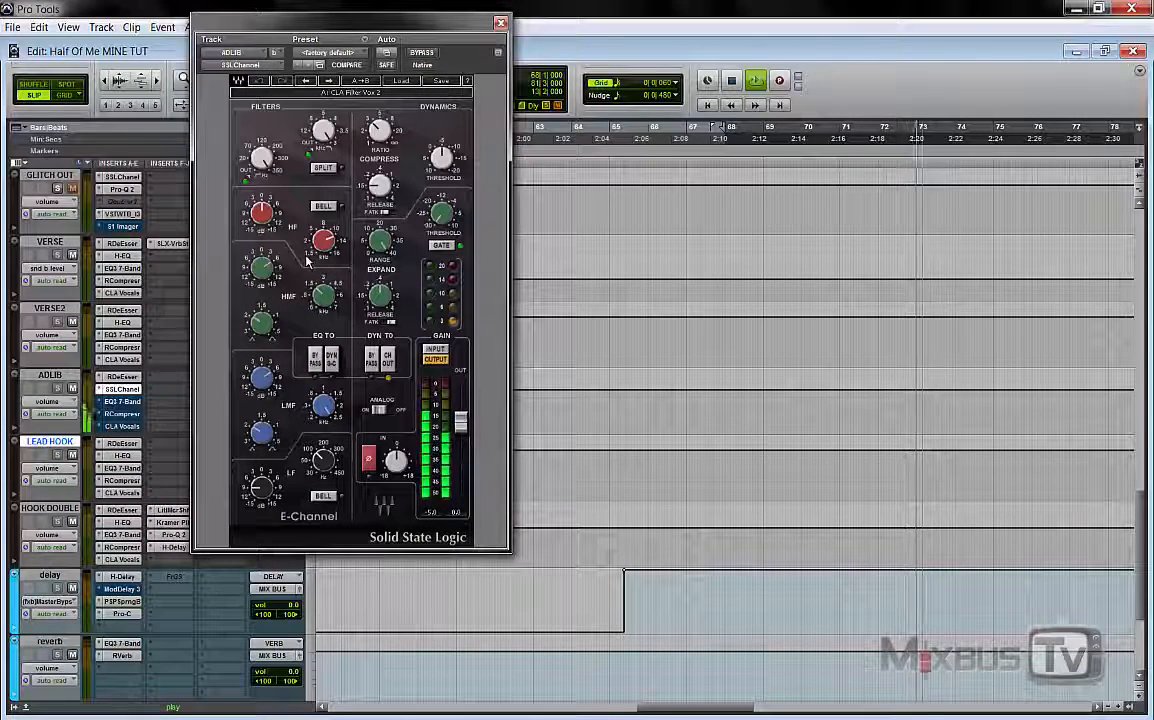
Step: Take ADLIB's EQ3 7-Band out of bypass and close the SSLChannel window
left_click(122, 401)
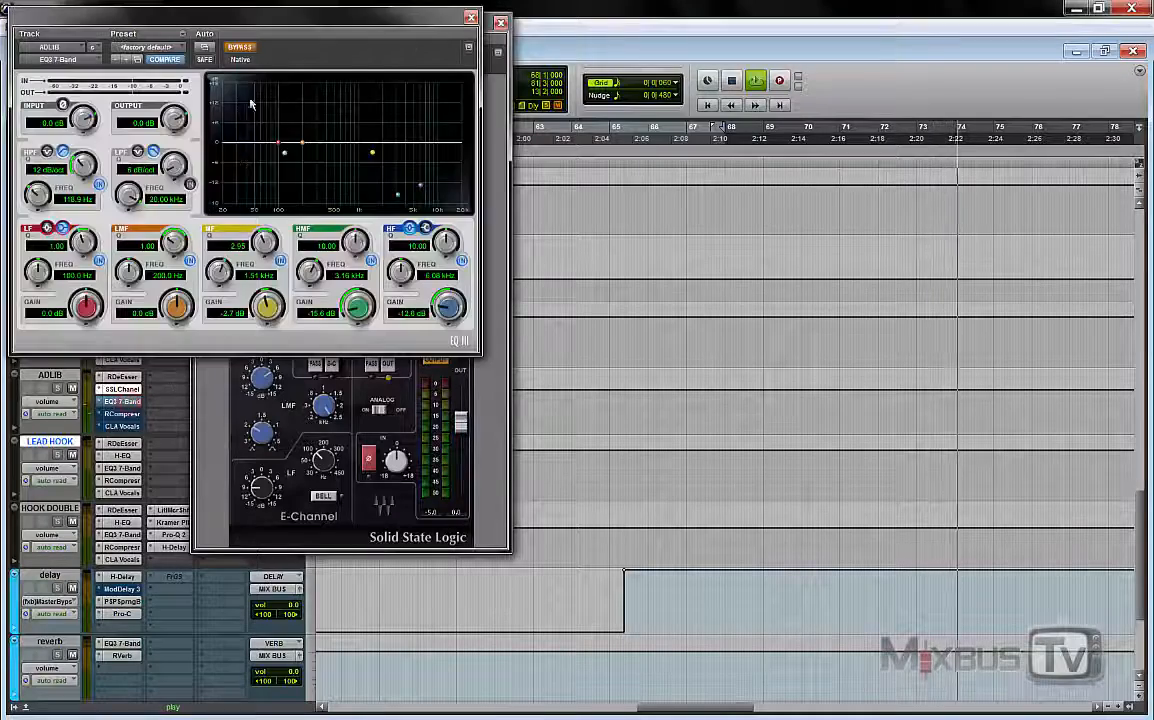
left_click_drag(445, 16, 824, 53)
left_click(500, 22)
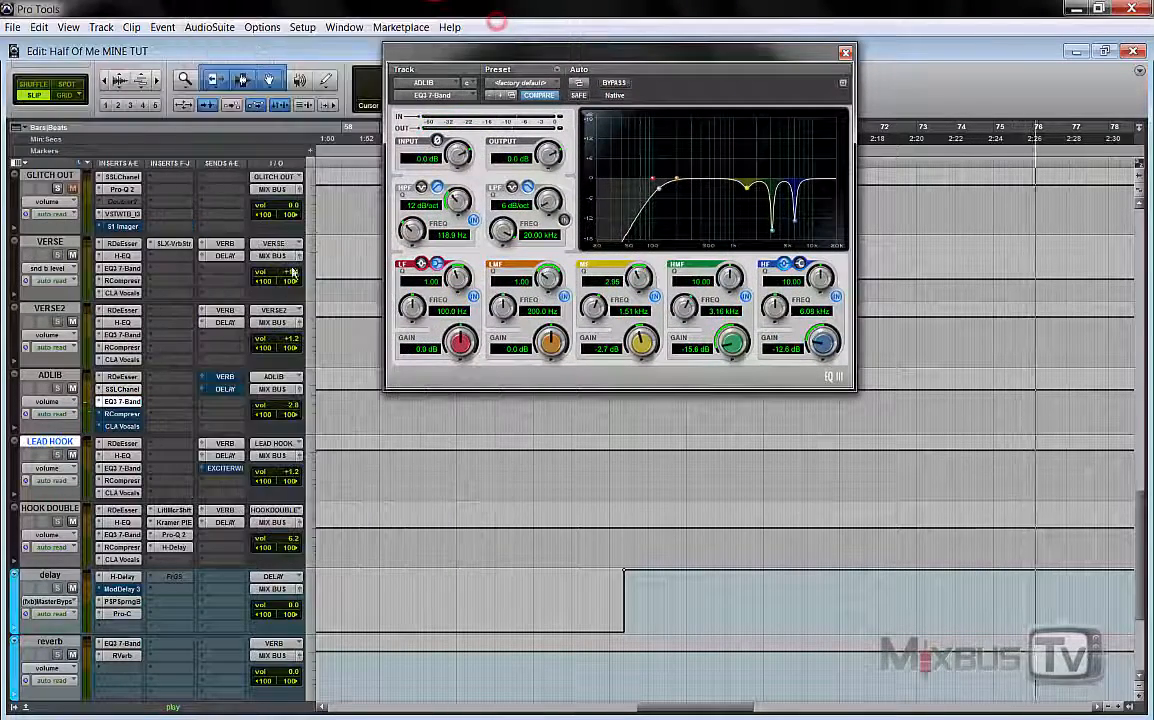
Step: Take ADLIB's RCompressor out of bypass and close the EQ3 7-Band window
left_click(122, 413)
left_click(240, 48)
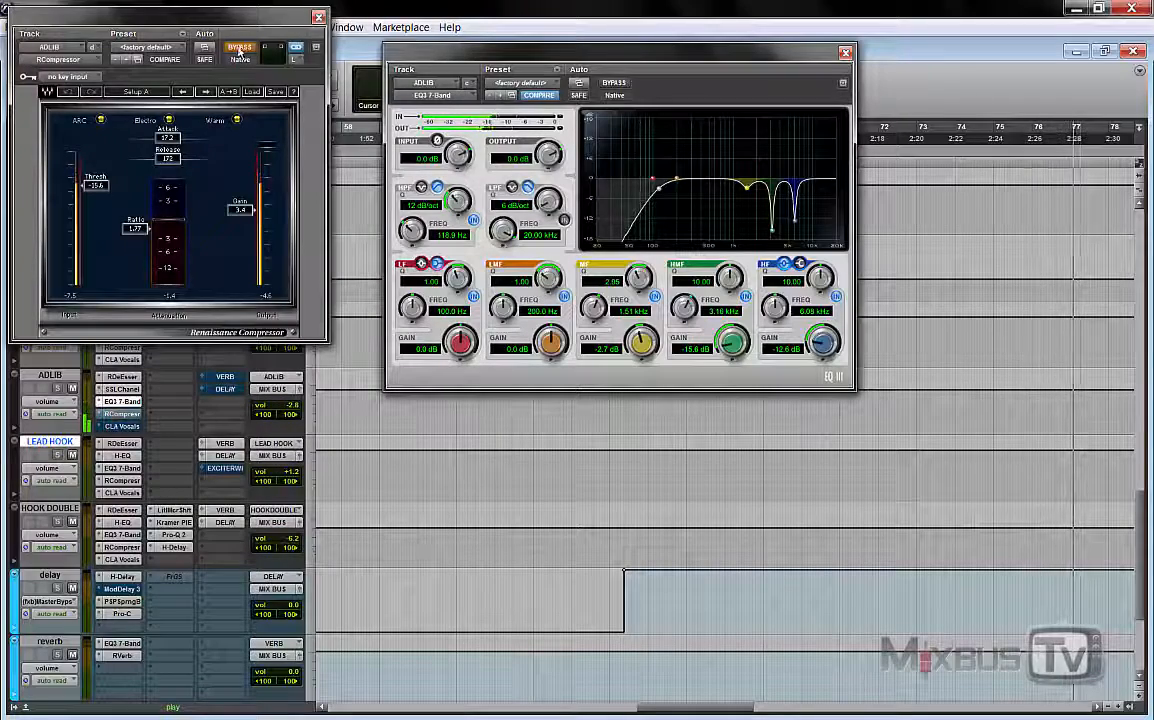
left_click(240, 48)
left_click_drag(170, 16, 545, 189)
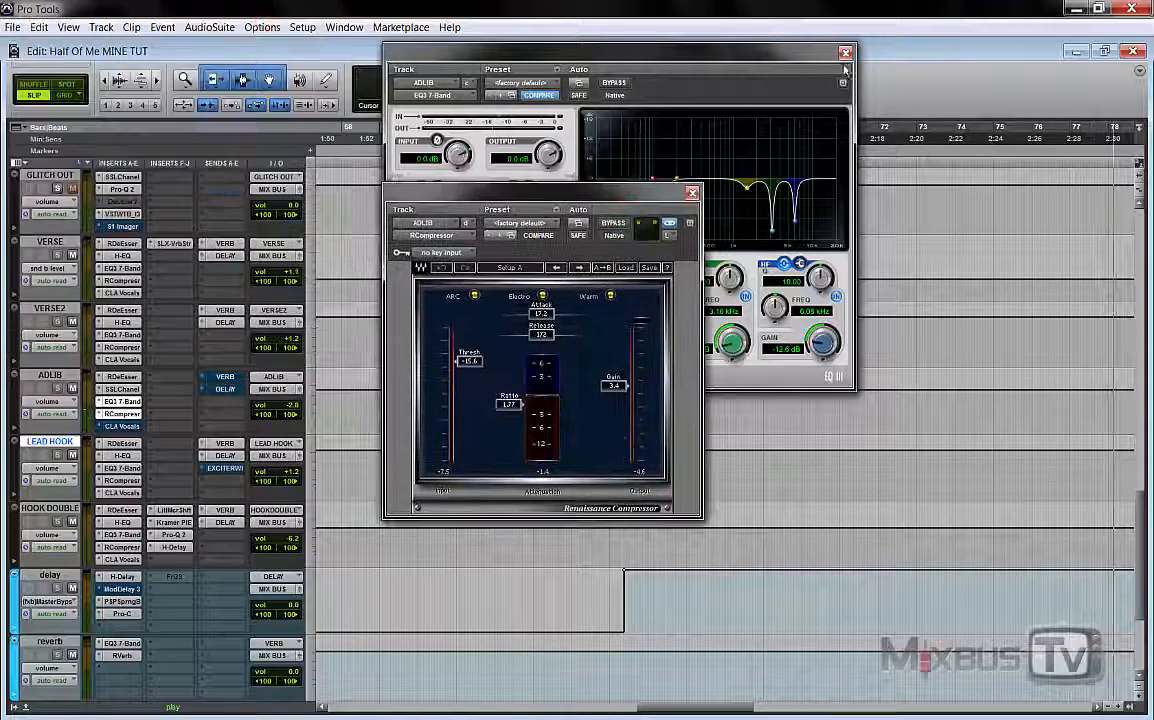
left_click(845, 69)
left_click(845, 52)
key("space")
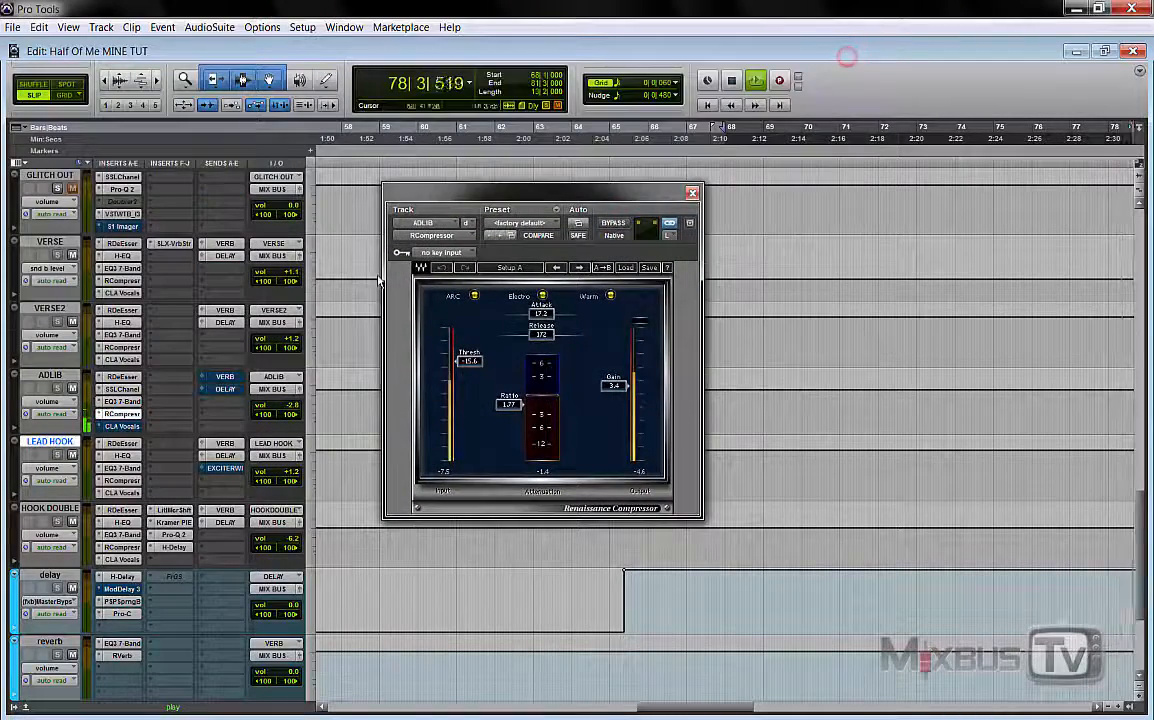
Step: Activate CLA Vocals and the VERB and DELAY sends on ADLIB, and close the remaining plug-in windows
left_click(122, 426)
left_click(240, 48)
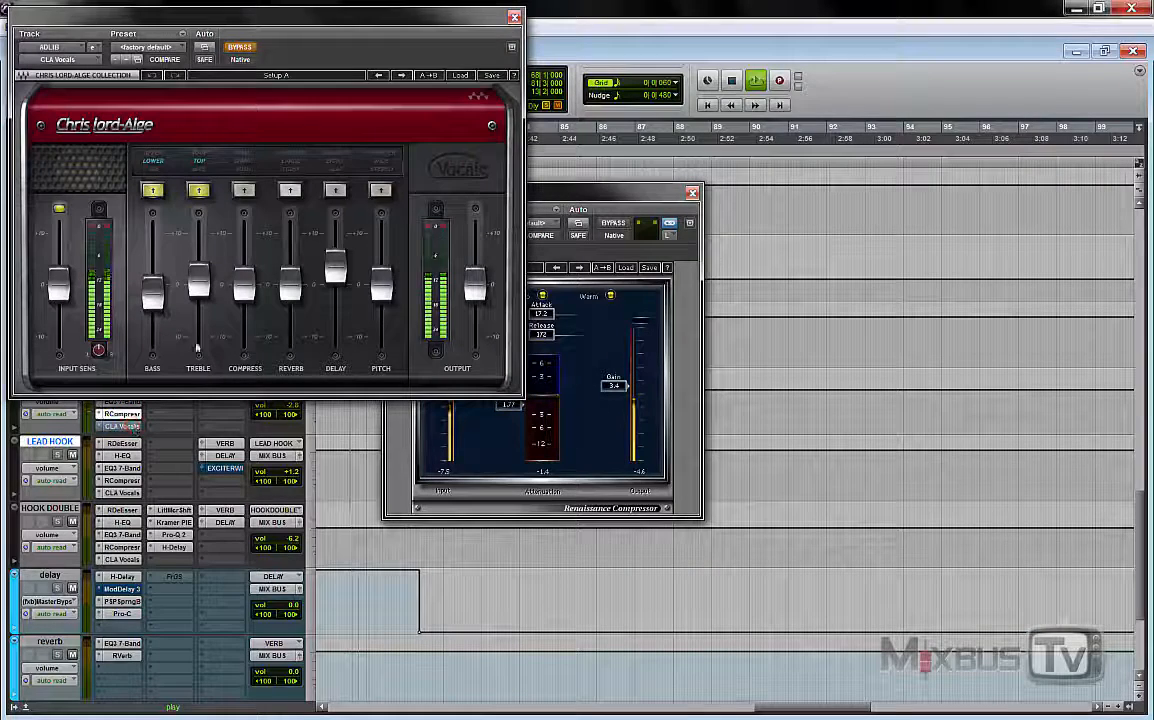
left_click(240, 48)
left_click(692, 192)
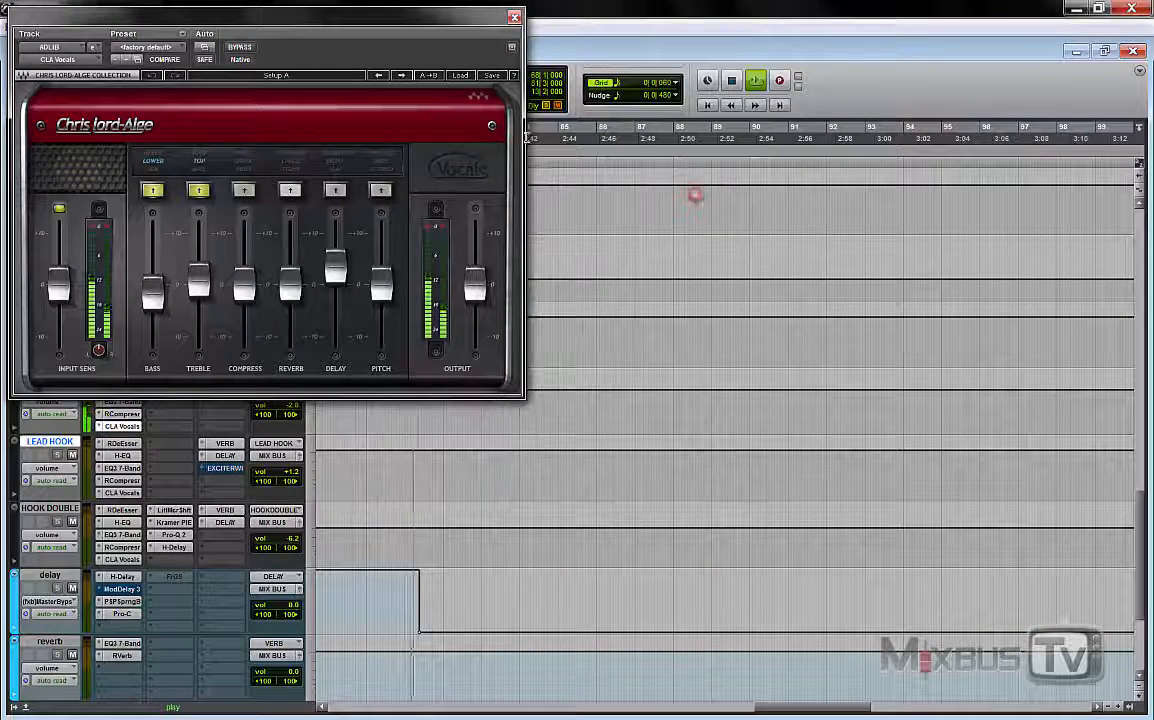
left_click_drag(427, 27, 678, 98)
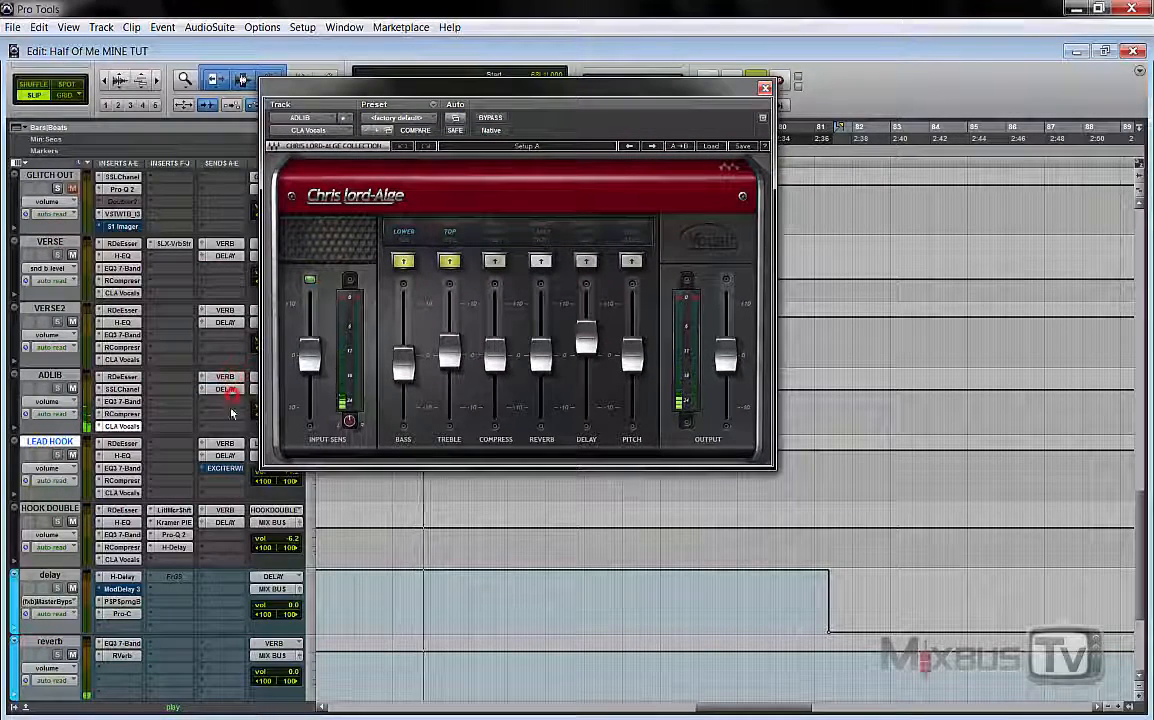
left_click(766, 90)
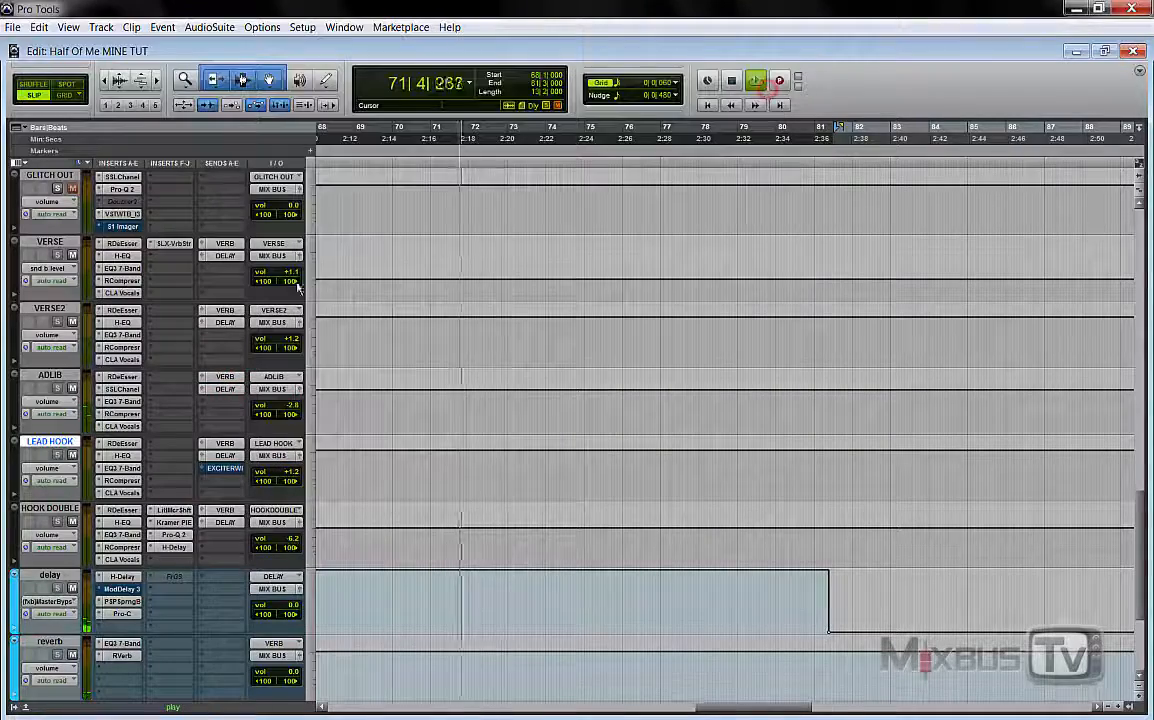
Step: Clear the hook libs solo and restart playback from bar 68 to hear the ad-libs in the full mix
key("r")
key("r")
key("r")
scroll(217, 422, "down", 1)
scroll(217, 422, "up", 10)
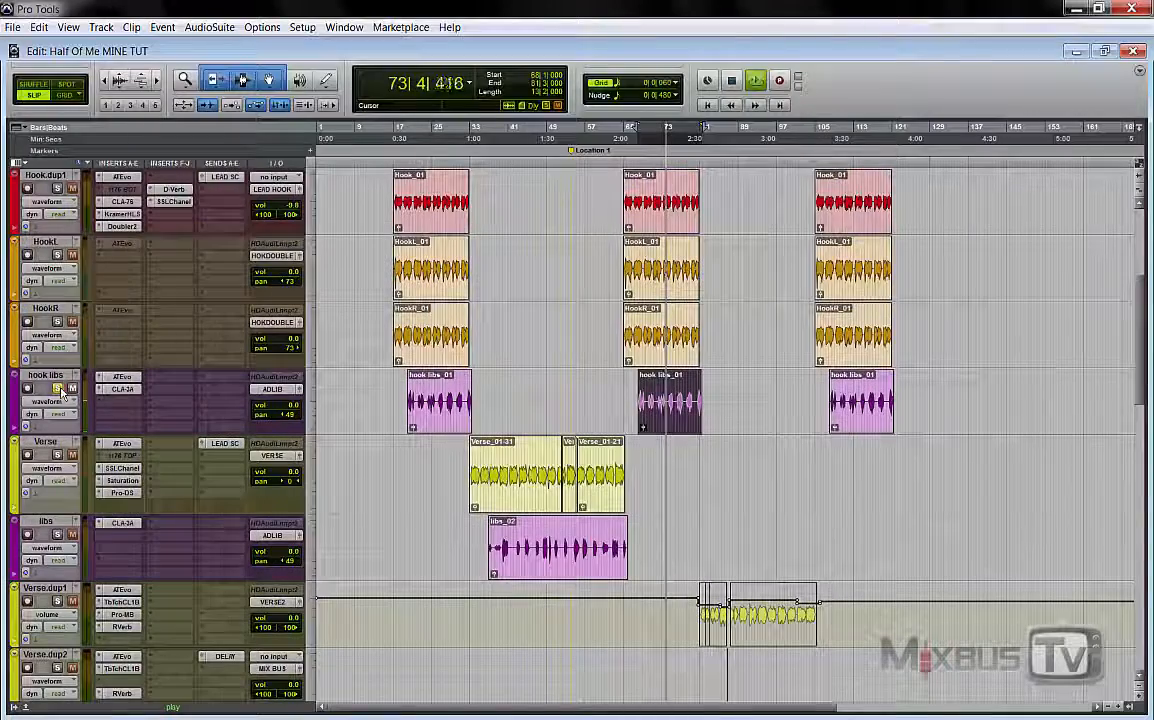
key("space")
key("space")
key("t")
key("t")
key("t")
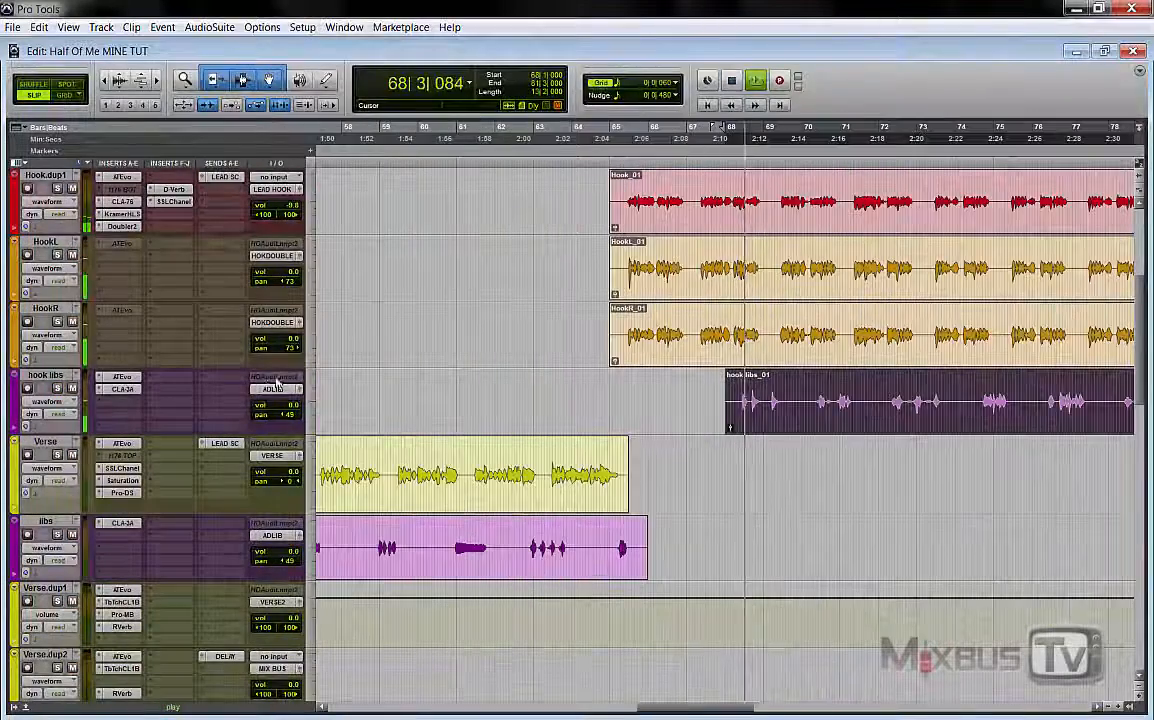
Step: Look over the beat, hook and hook libs tracks during full-mix playback, and stop it
key("r")
key("r")
key("r")
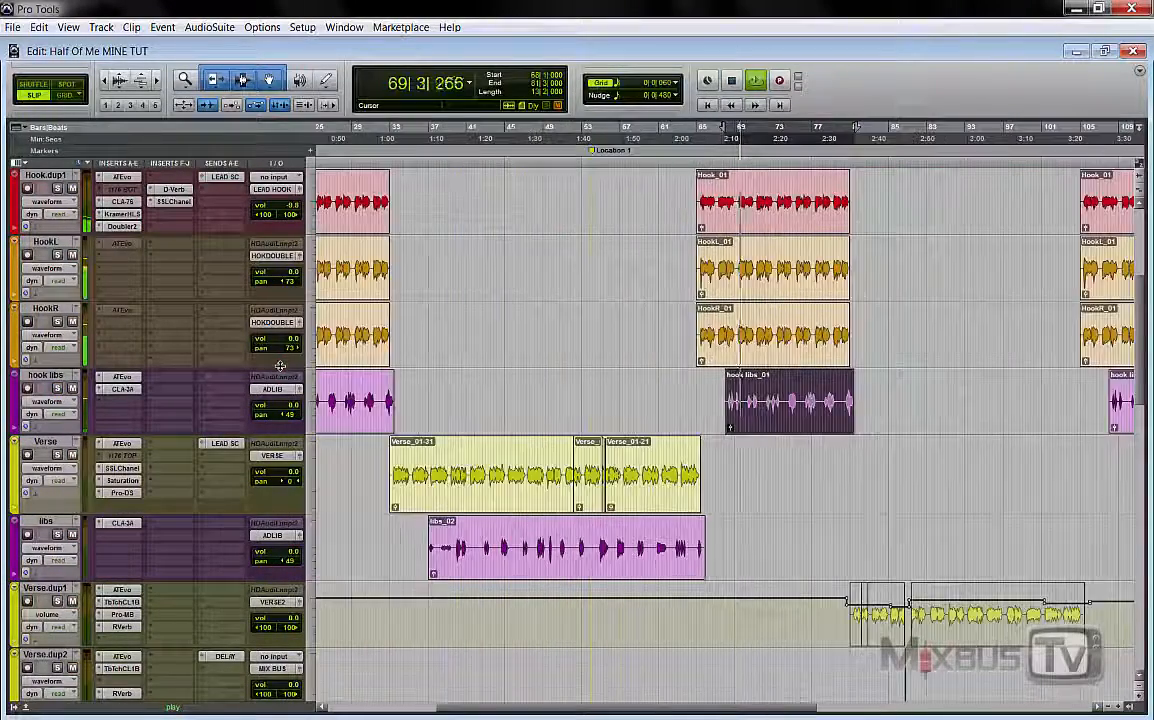
scroll(368, 418, "up", 2)
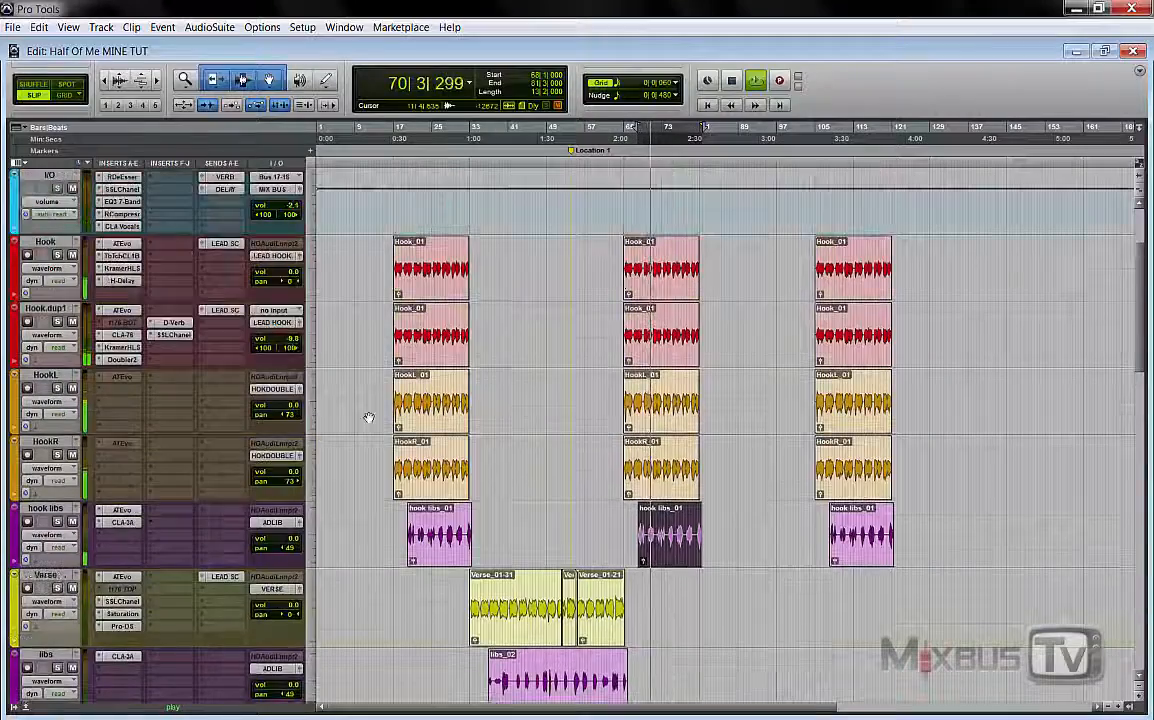
key("t")
key("t")
key("r")
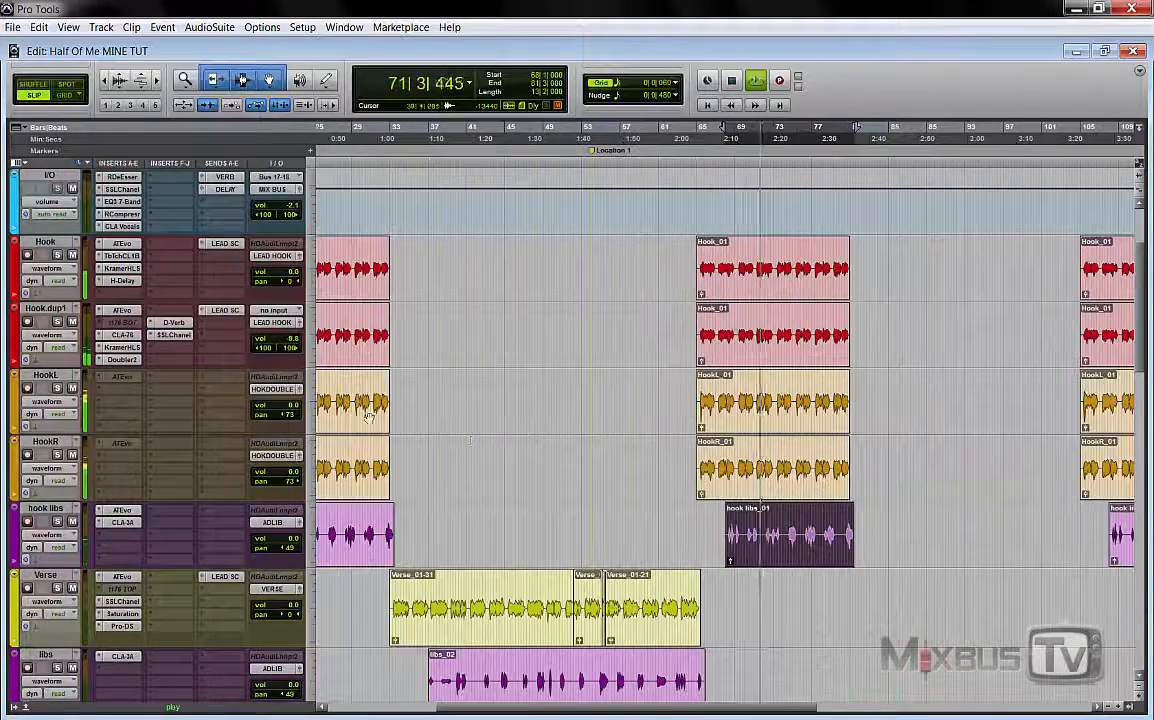
scroll(704, 464, "up", 2)
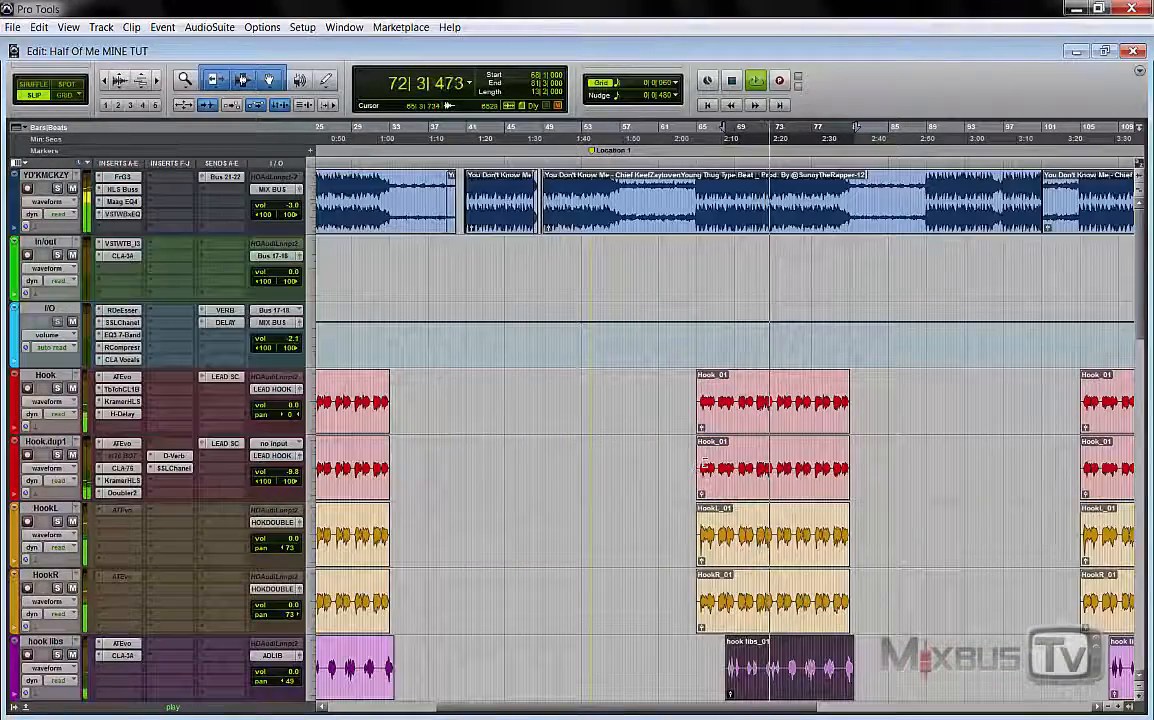
key("r")
key("t")
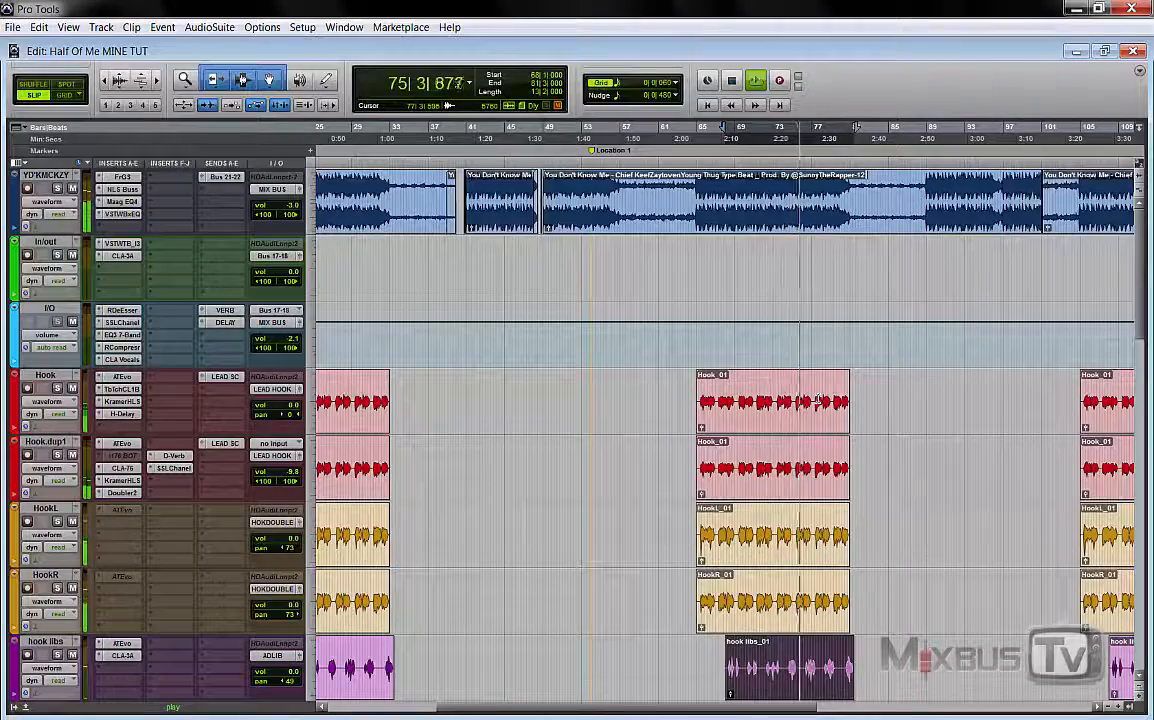
scroll(819, 397, "down", 1)
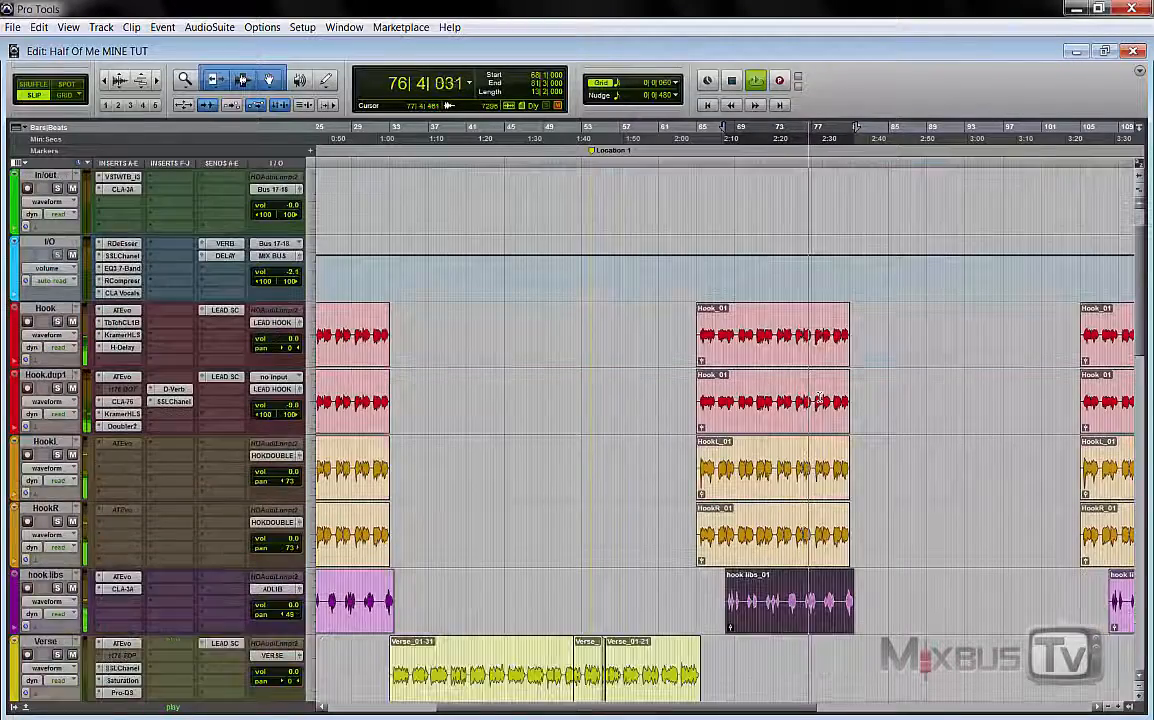
scroll(819, 397, "down", 4)
key("space")
Step: Survey the whole session with playback stopped, from the beat and hooks down through the verses, ad-libs, glitch tracks and vocal buses
scroll(819, 397, "down", 4)
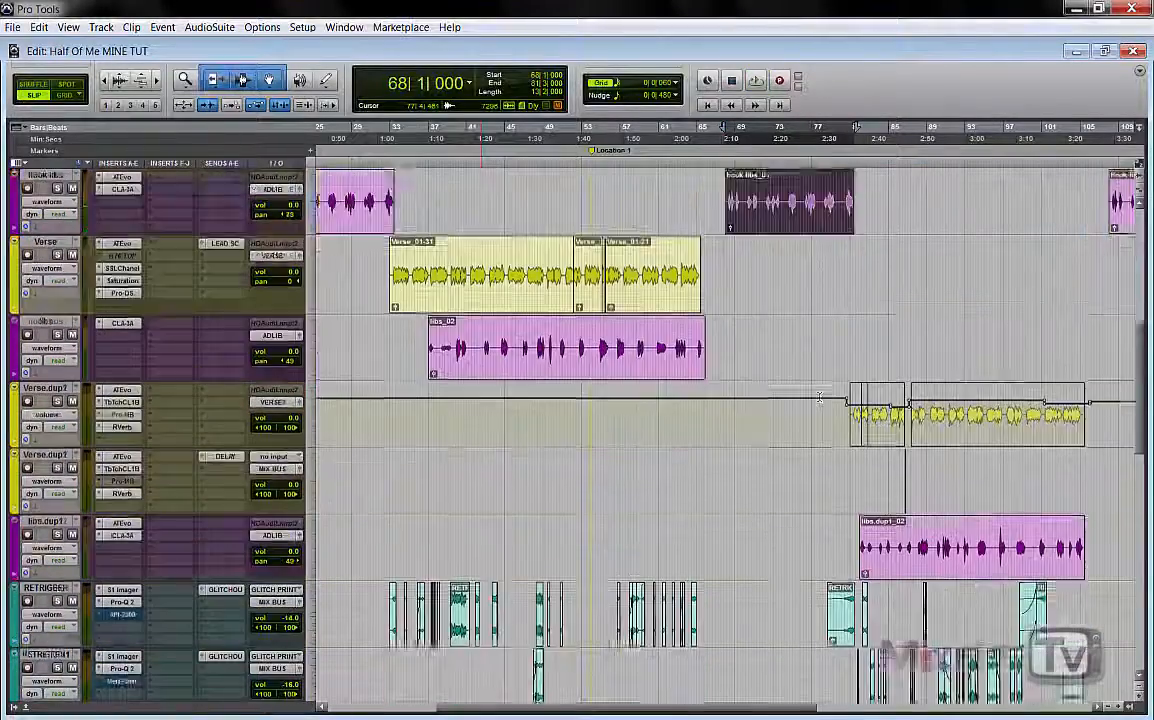
scroll(819, 397, "up", 8)
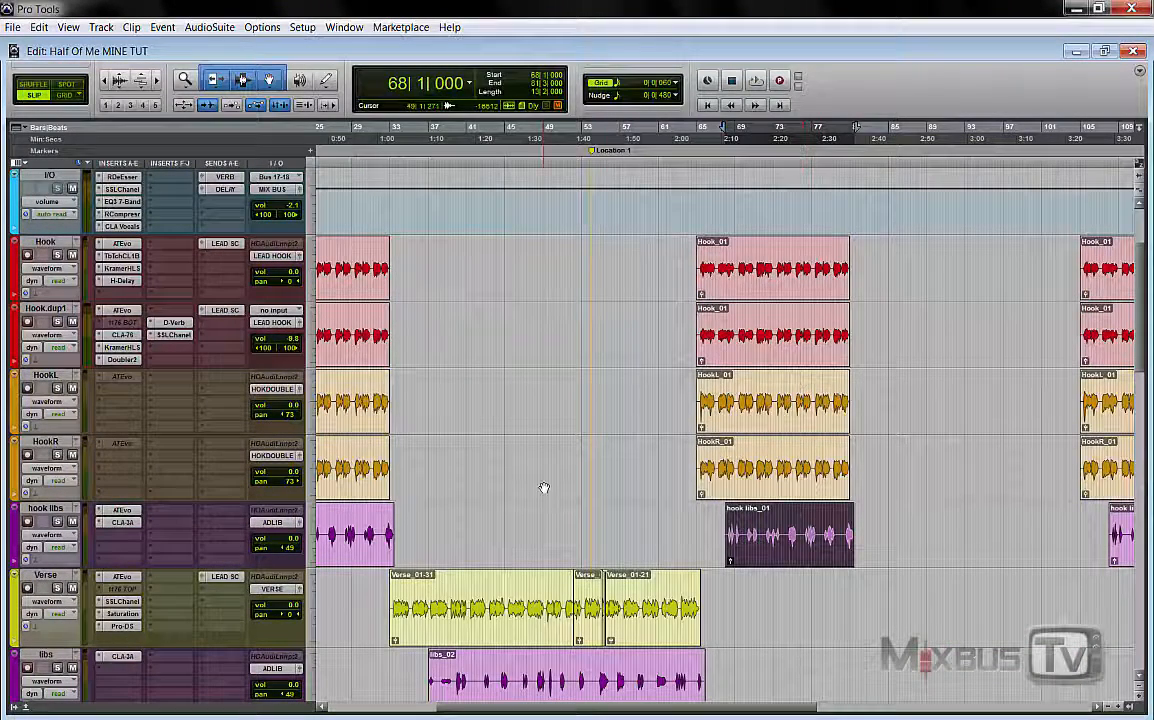
scroll(601, 478, "down", 6)
scroll(810, 433, "up", 6)
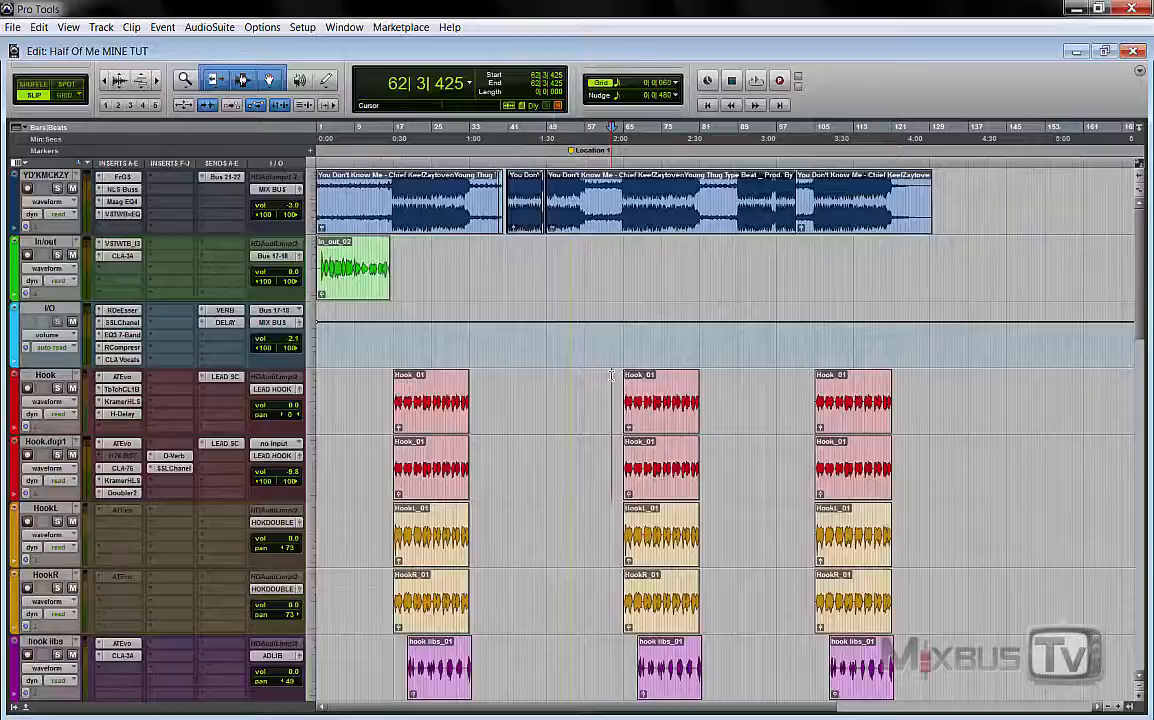
scroll(611, 375, "down", 15)
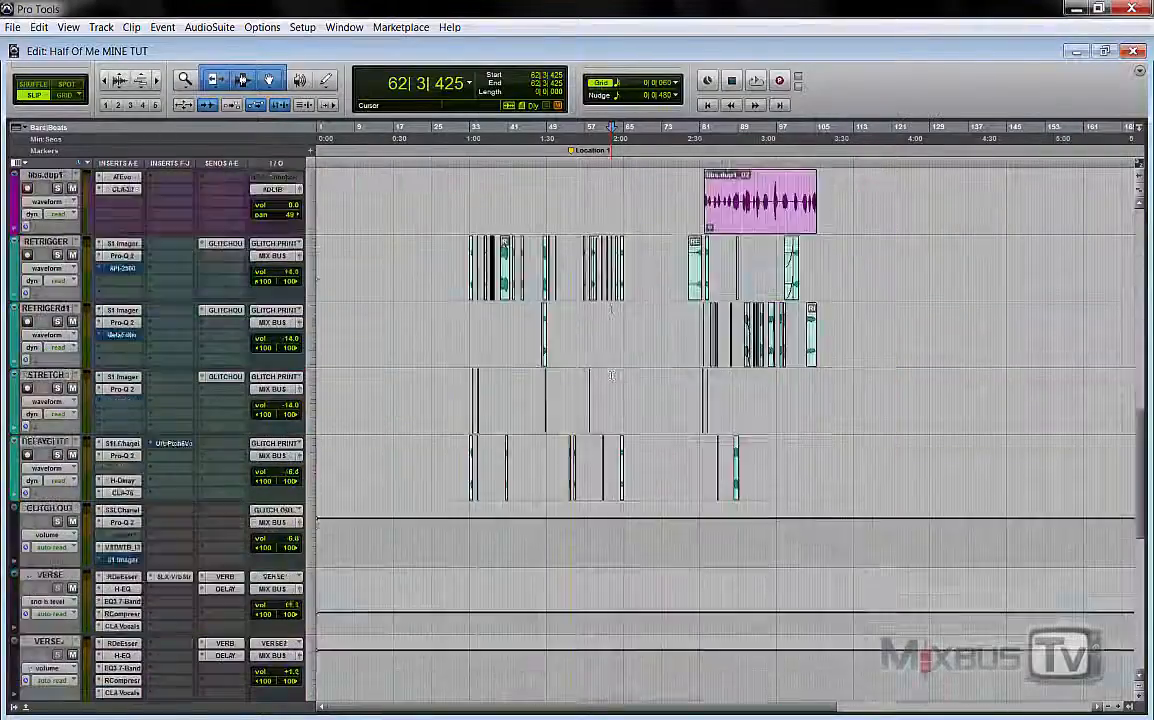
scroll(291, 418, "up", 8)
scroll(425, 347, "up", 6)
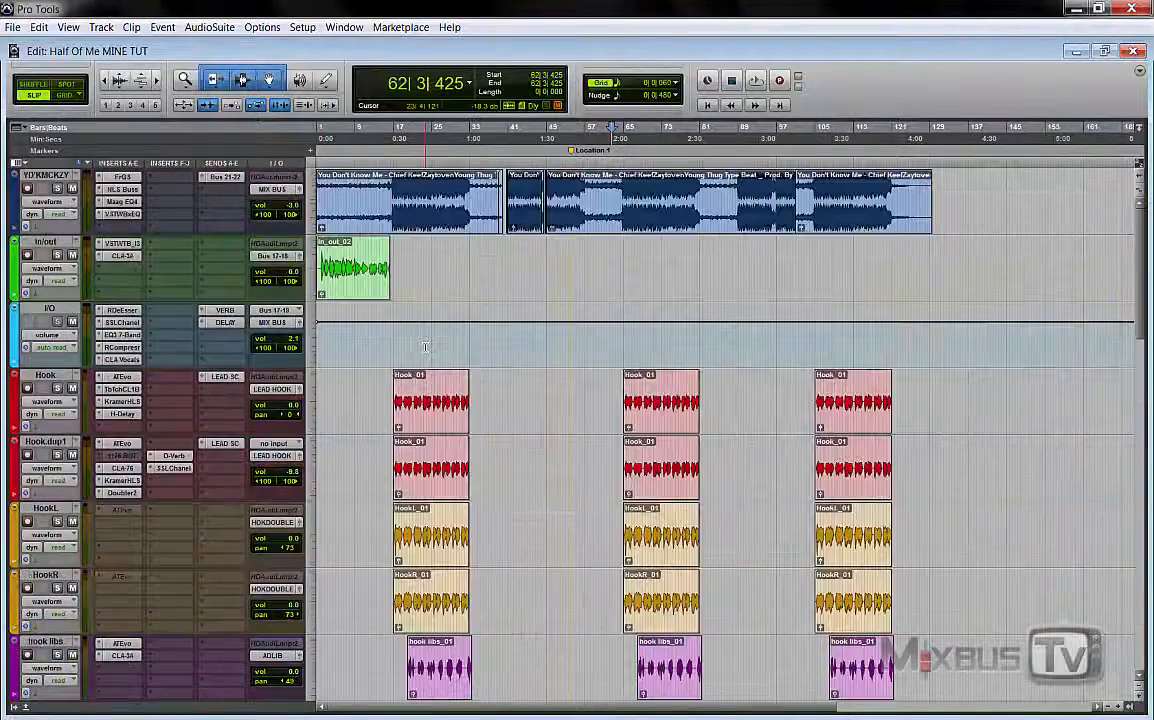
scroll(596, 357, "down", 8)
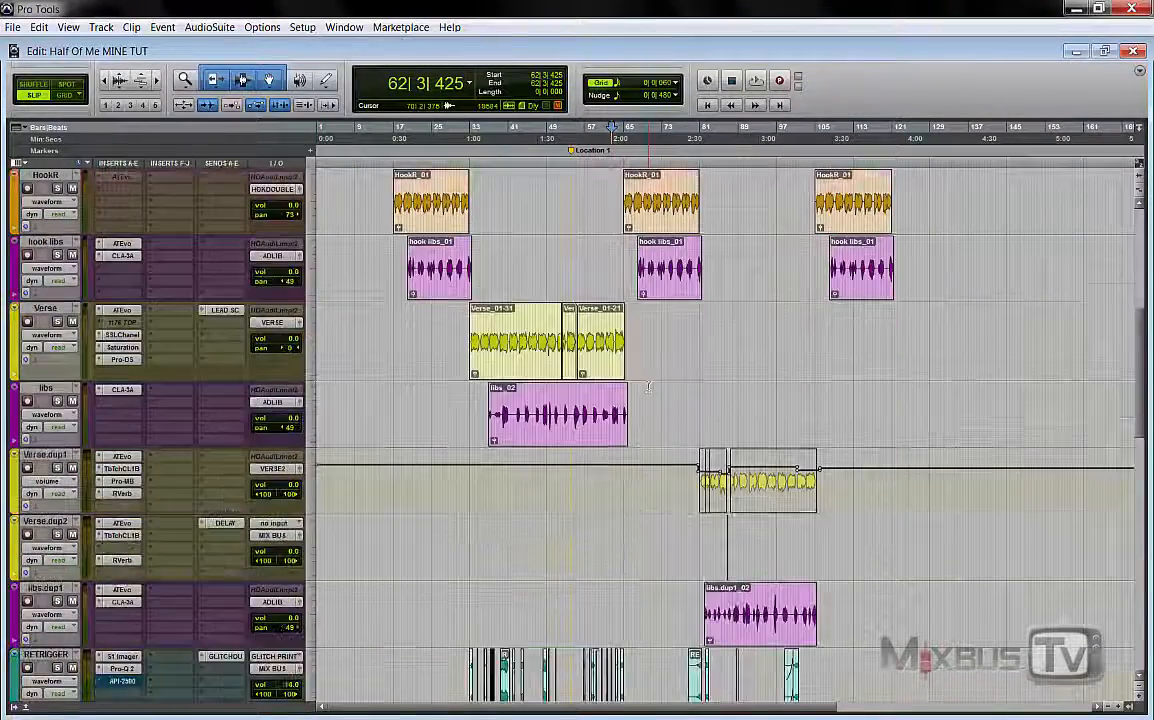
scroll(659, 402, "down", 1)
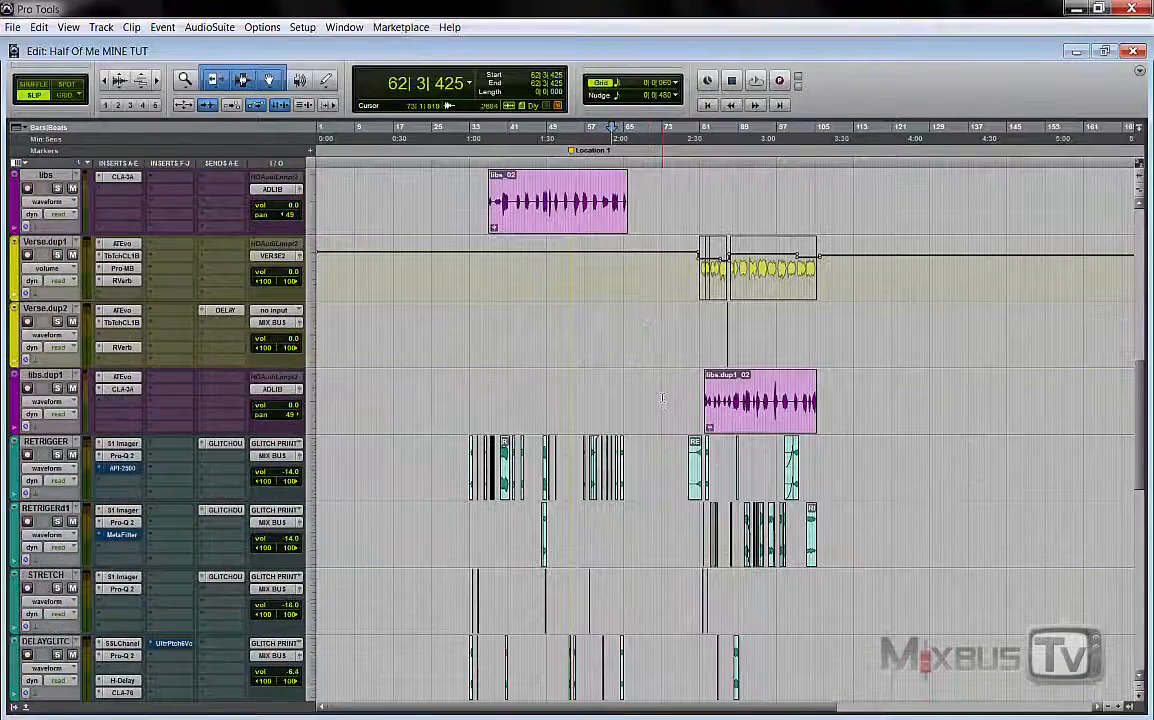
scroll(675, 394, "down", 2)
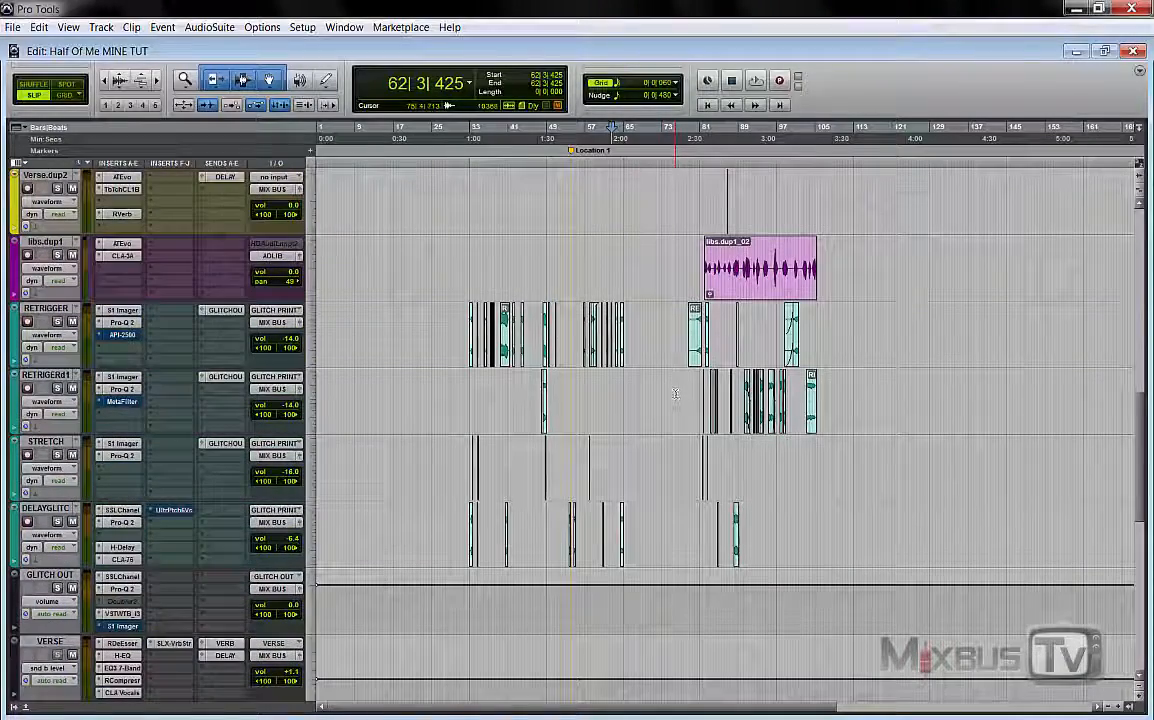
scroll(684, 392, "up", 15)
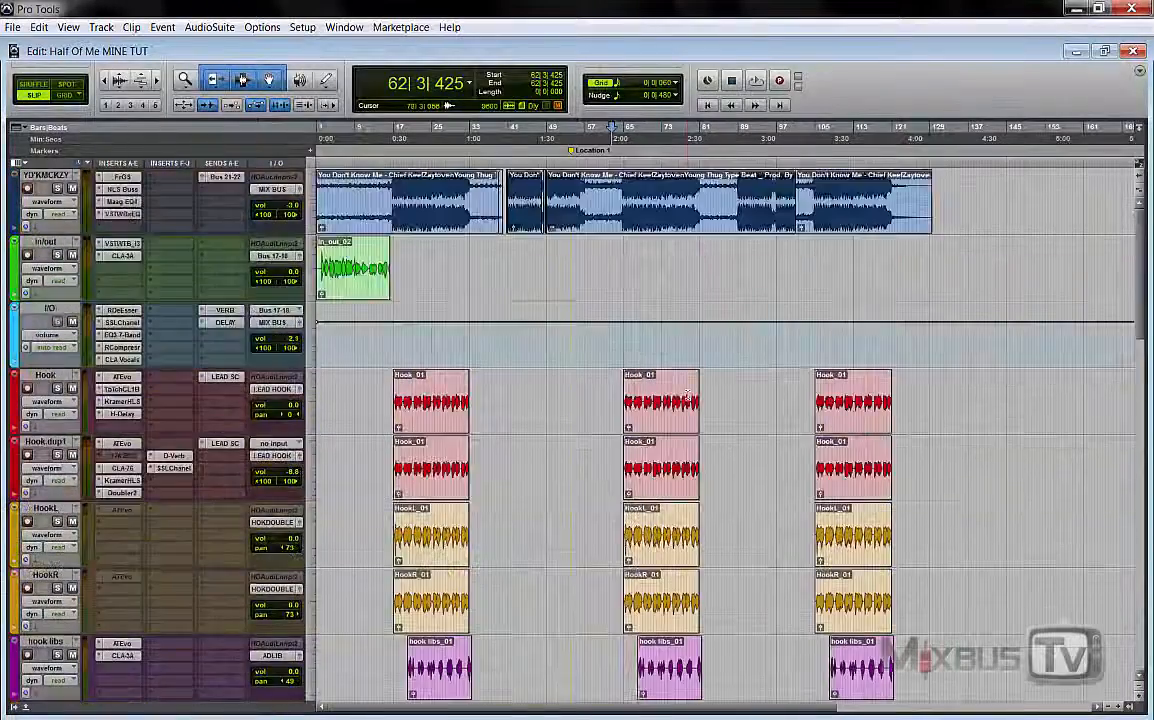